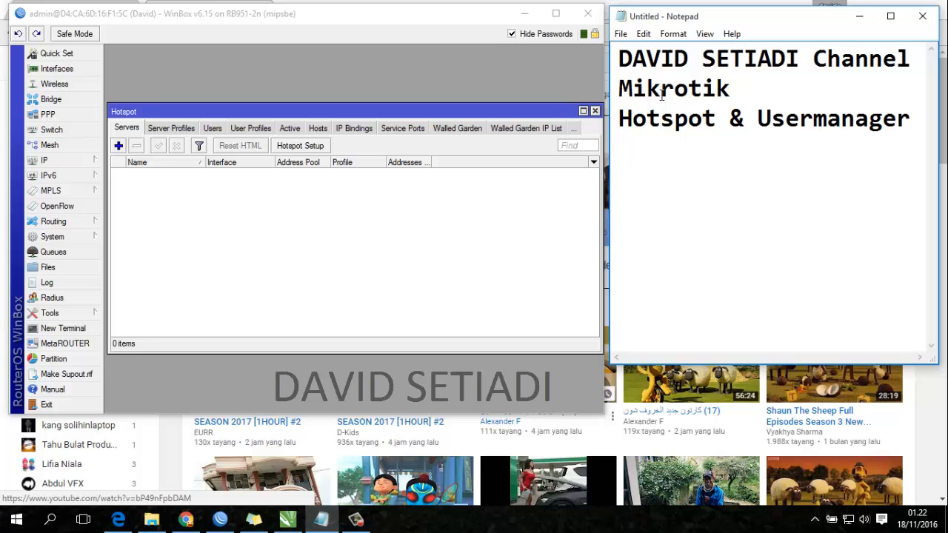
# - Highlight the words Hotspot, Usermanager and the ampersand in the title one by one
pyautogui.doubleClick(679, 122)
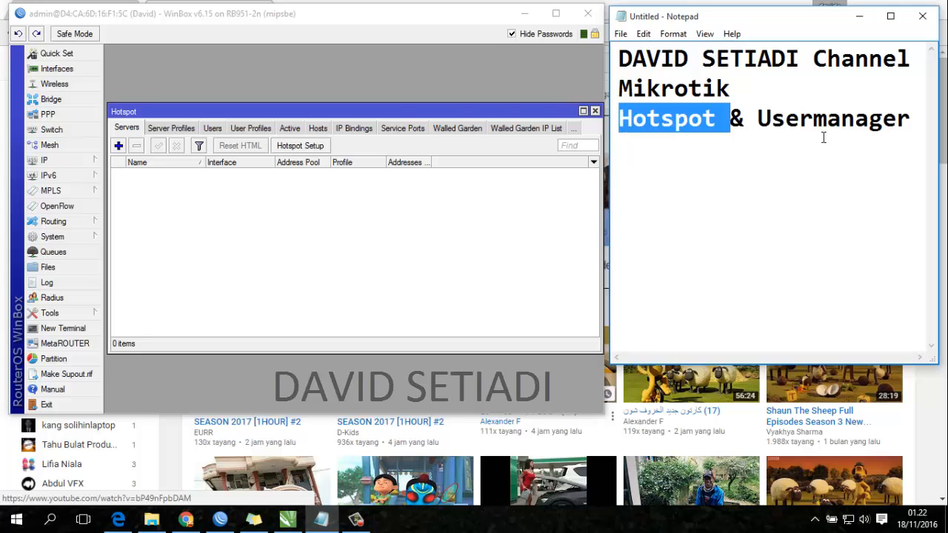
pyautogui.click(814, 126)
pyautogui.doubleClick(815, 126)
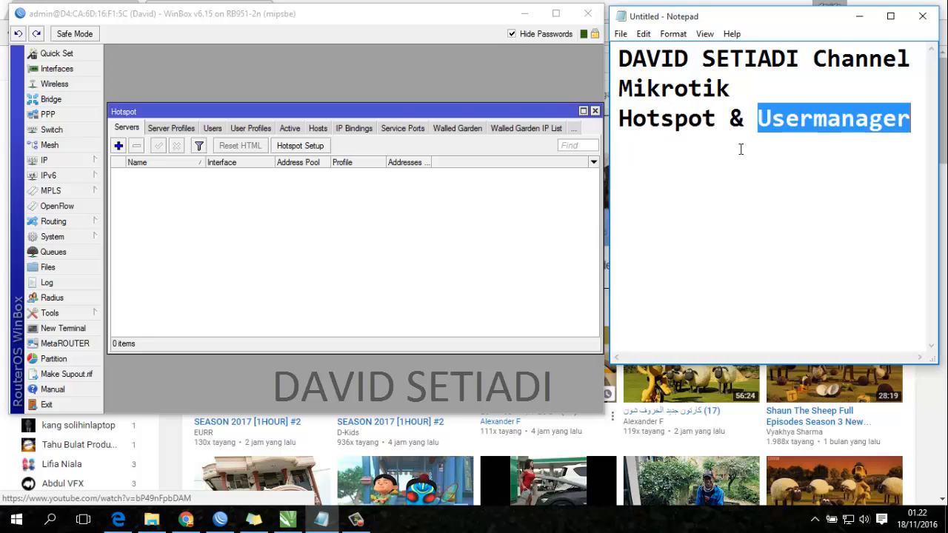
pyautogui.doubleClick(678, 128)
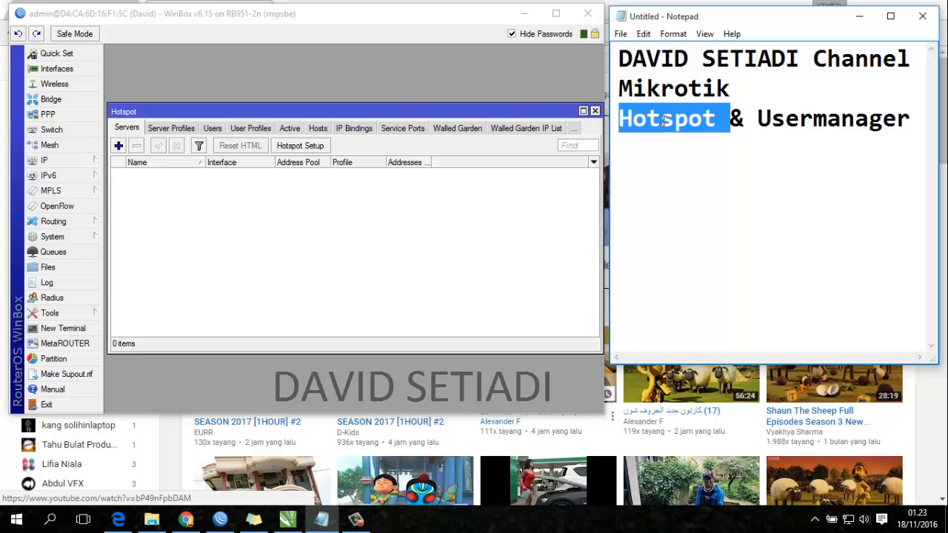
pyautogui.click(785, 122)
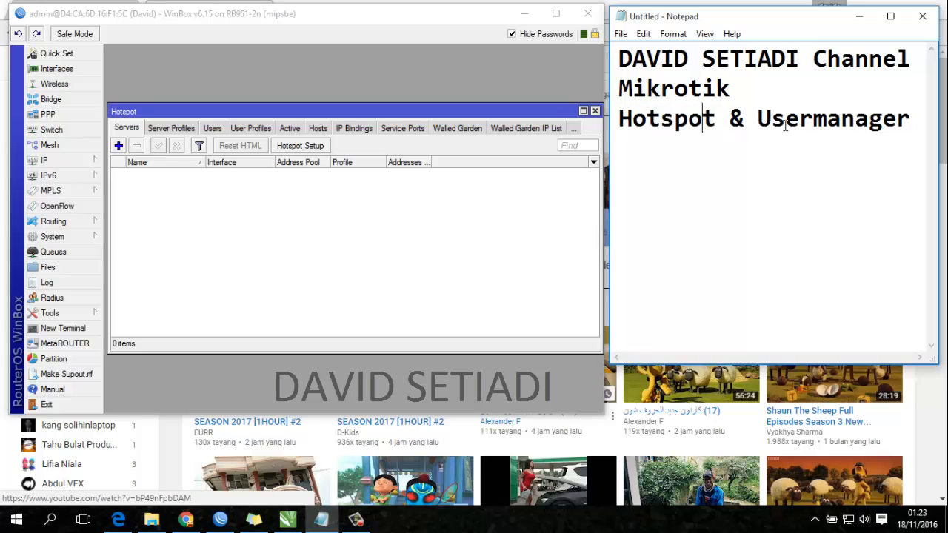
pyautogui.doubleClick(851, 123)
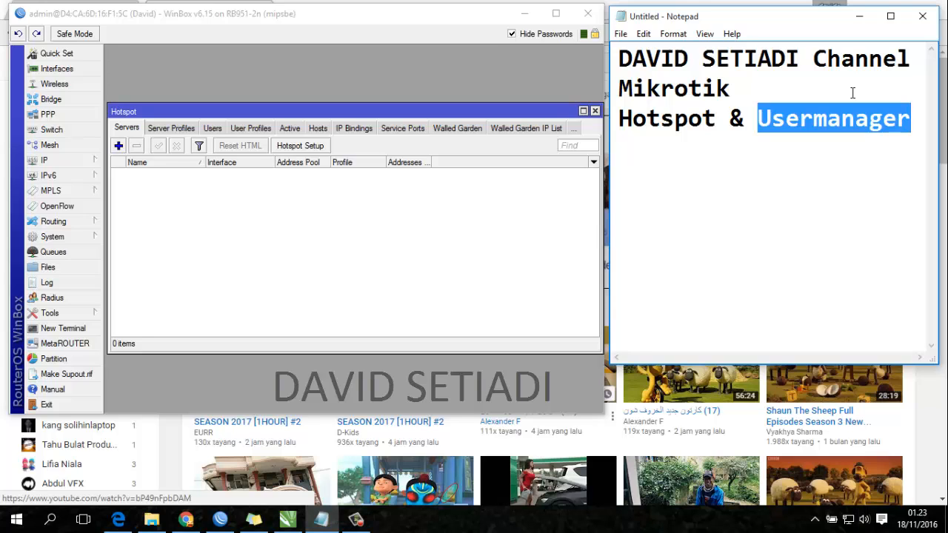
pyautogui.click(807, 119)
pyautogui.doubleClick(806, 118)
pyautogui.doubleClick(792, 118)
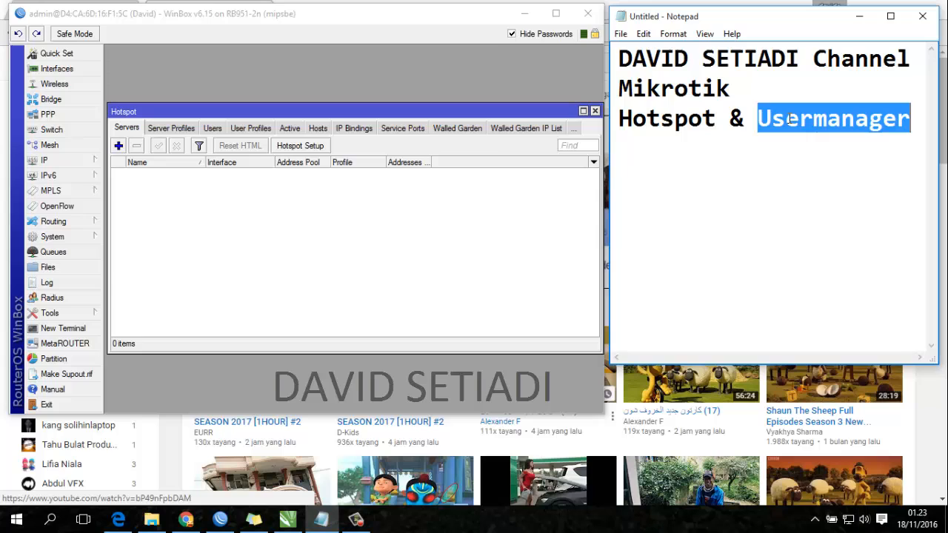
pyautogui.doubleClick(681, 119)
pyautogui.doubleClick(804, 123)
pyautogui.doubleClick(710, 118)
pyautogui.click(756, 118)
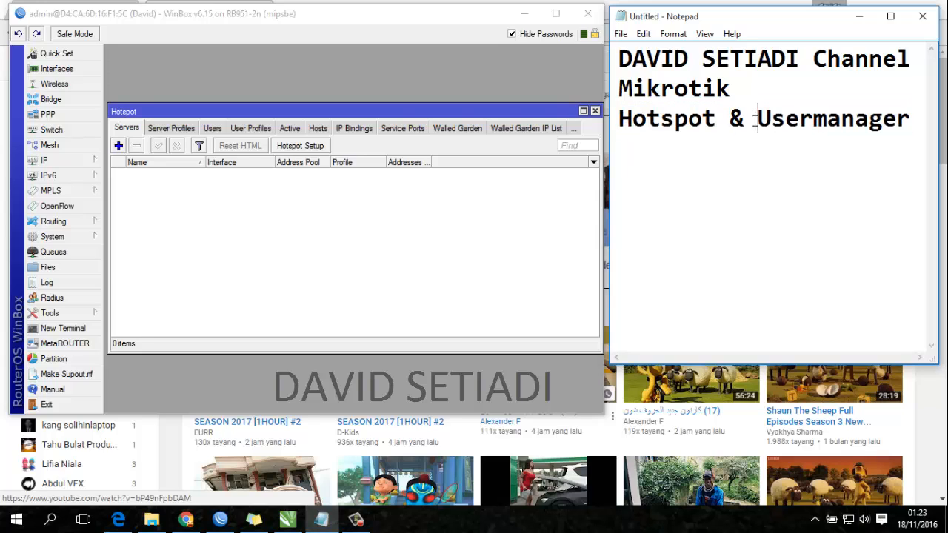
pyautogui.doubleClick(737, 118)
pyautogui.click(800, 117)
# - Ping 8.8.8.8 from a new router terminal to check internet access, then close it
pyautogui.click(283, 254)
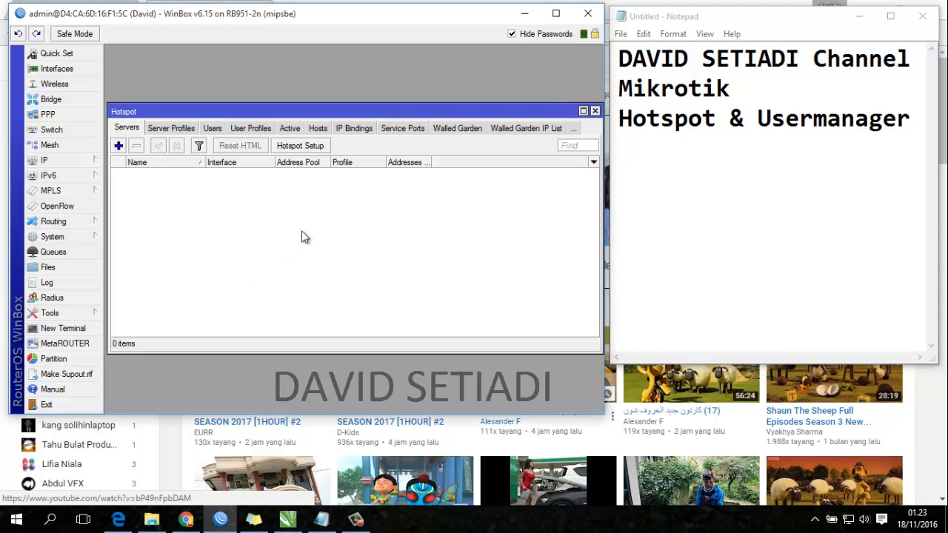
pyautogui.click(77, 162)
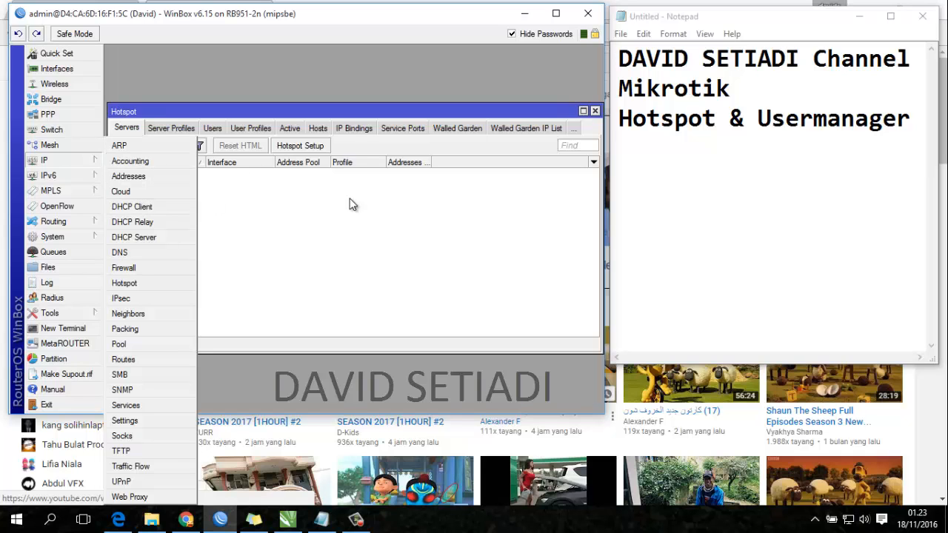
pyautogui.click(292, 379)
pyautogui.click(86, 328)
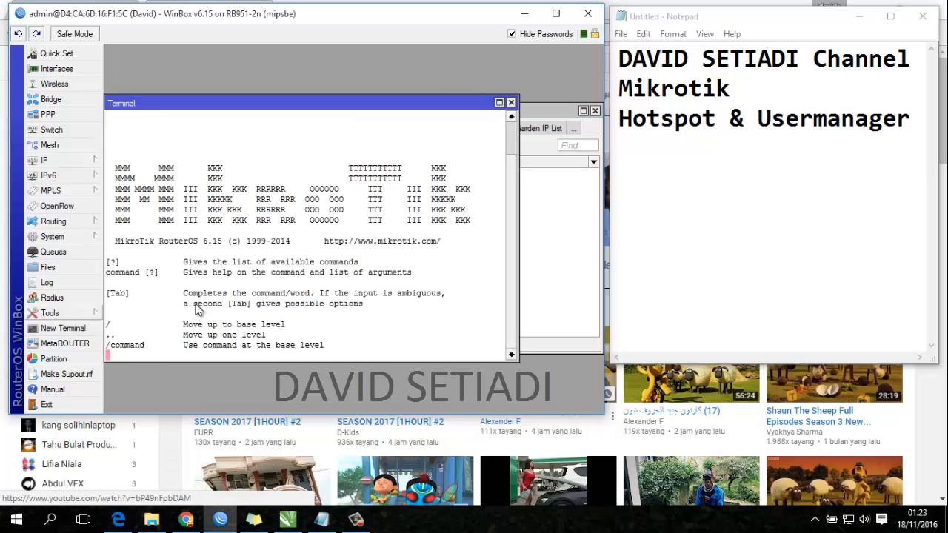
pyautogui.write('ping 8.8.8.8')
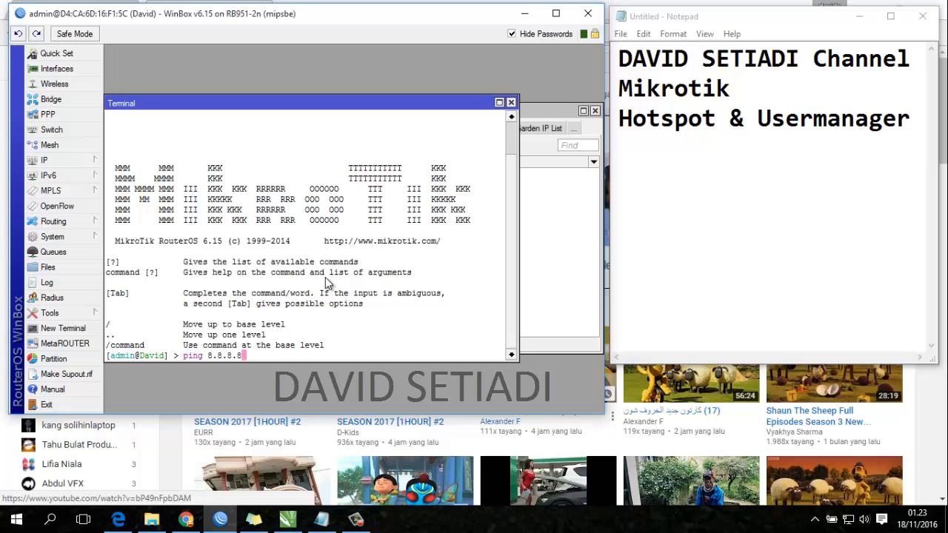
pyautogui.press('Return')
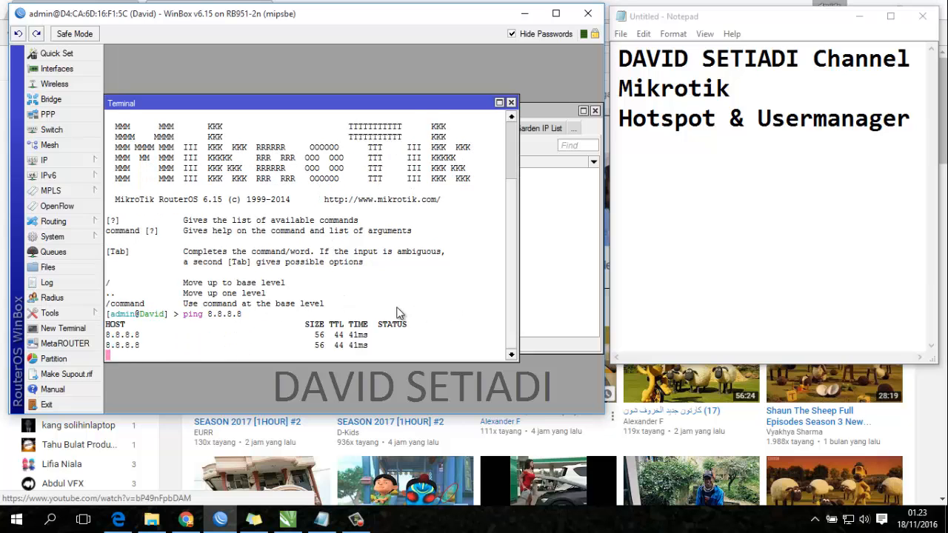
pyautogui.hotkey('ctrl', 'c')
pyautogui.click(510, 102)
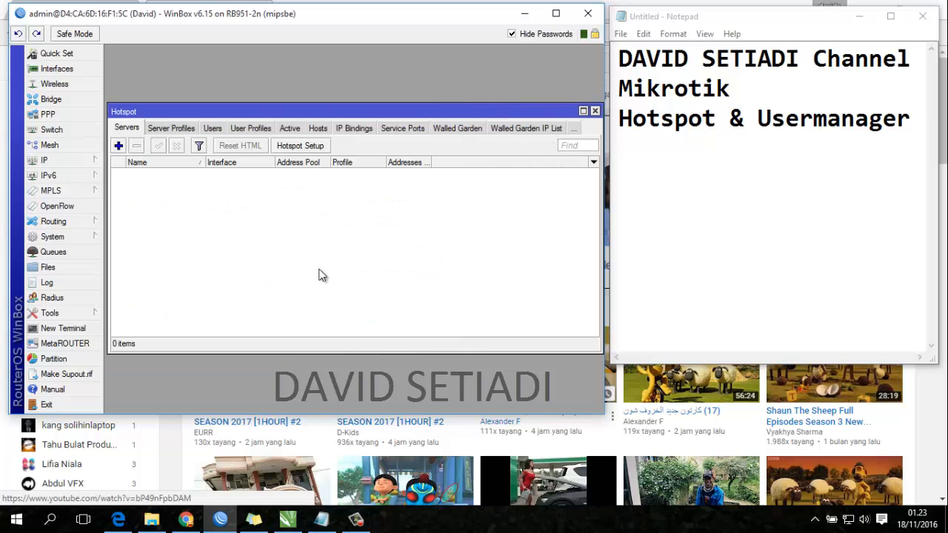
# - Start the Hotspot Setup wizard from IP > Hotspot with ether2, then close it
pyautogui.click(81, 162)
pyautogui.click(146, 281)
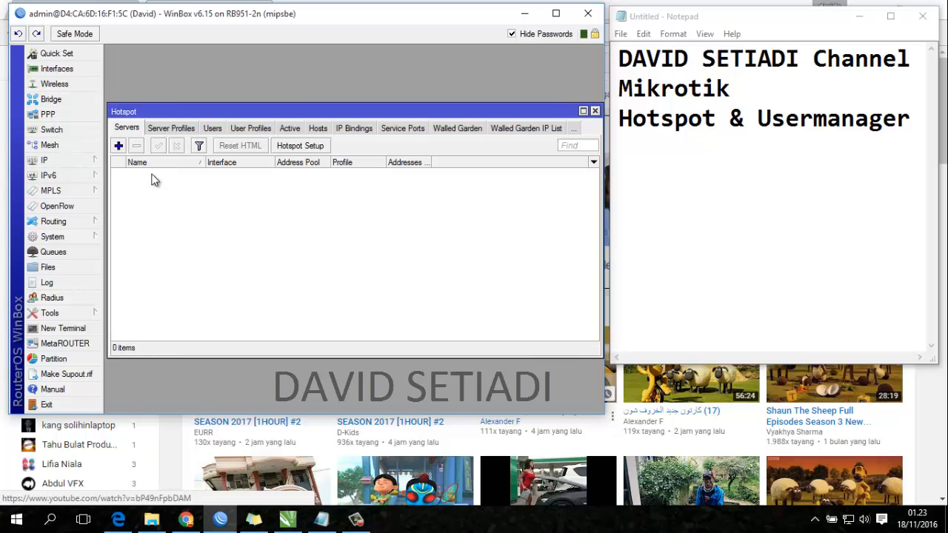
pyautogui.click(295, 145)
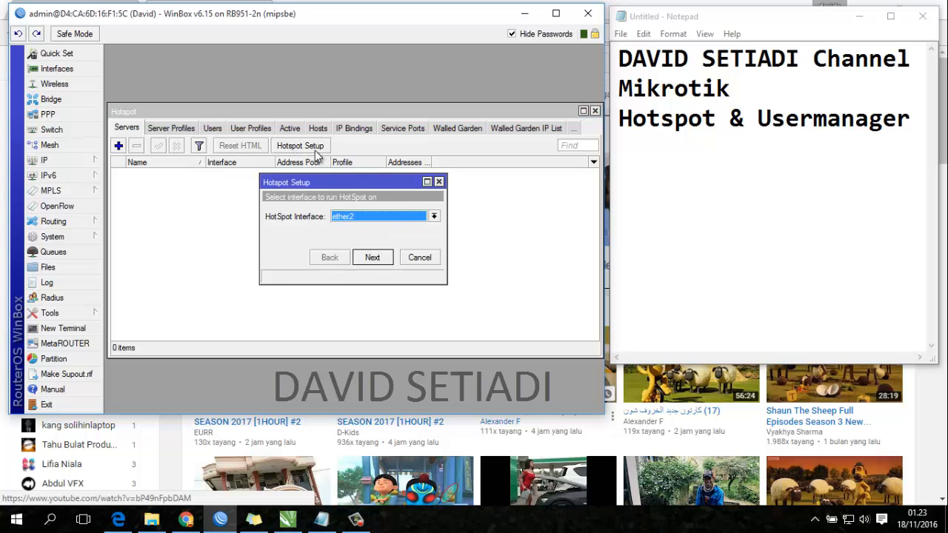
pyautogui.click(382, 218)
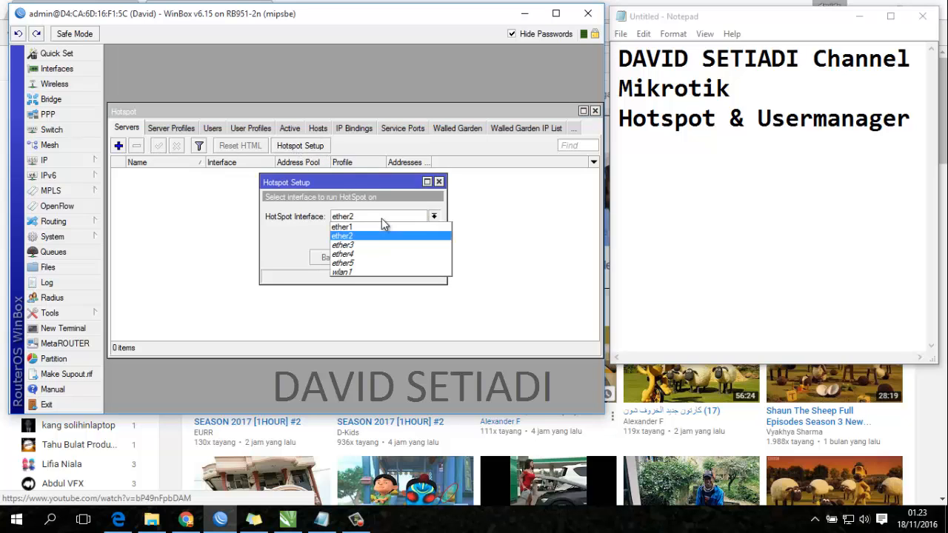
pyautogui.click(440, 184)
pyautogui.click(438, 182)
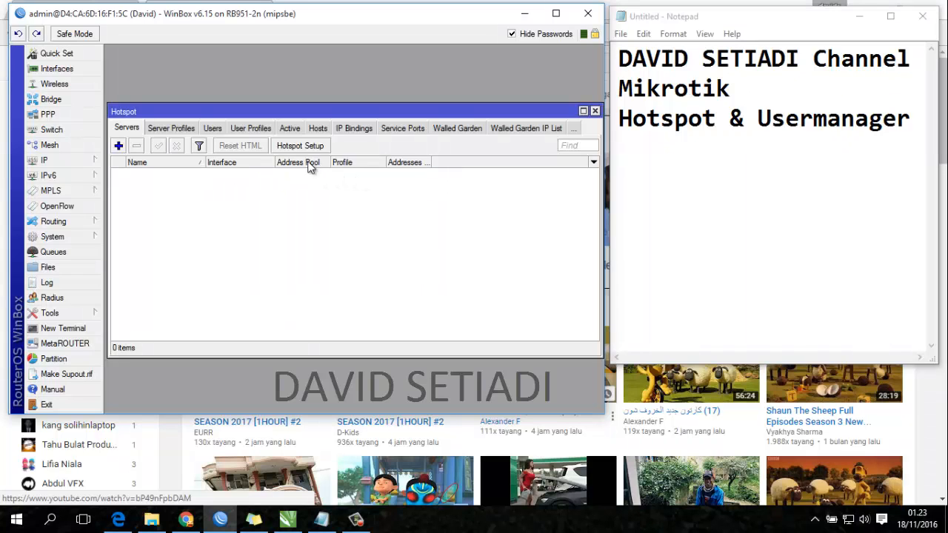
# - Rerun the wizard on ether2, accepting local address 192.168.2.1/24 and the suggested address pool
pyautogui.click(310, 146)
pyautogui.click(370, 215)
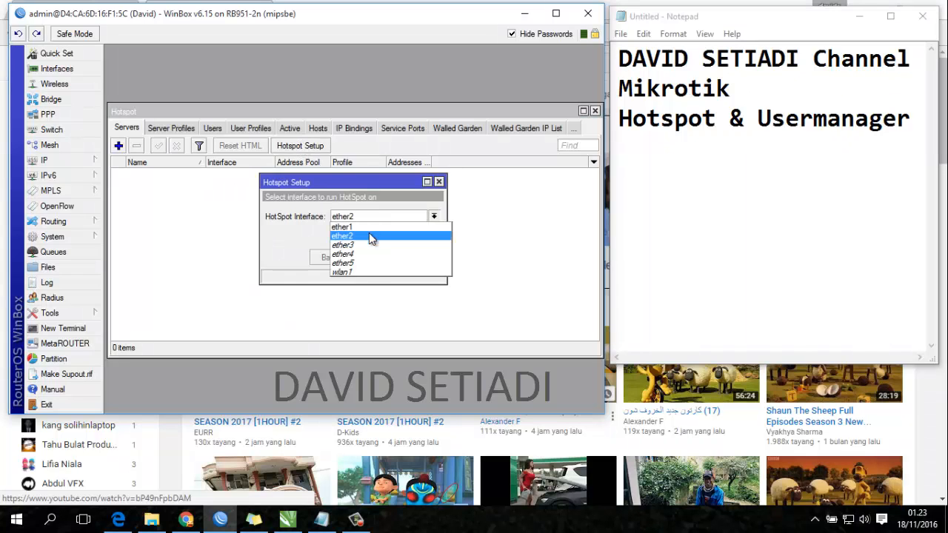
pyautogui.click(369, 235)
pyautogui.click(366, 259)
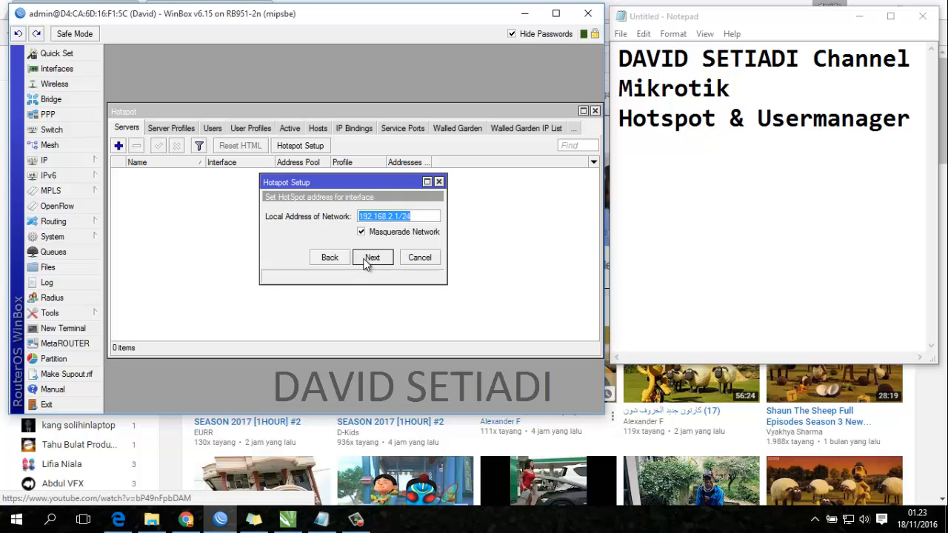
pyautogui.click(371, 257)
pyautogui.click(368, 258)
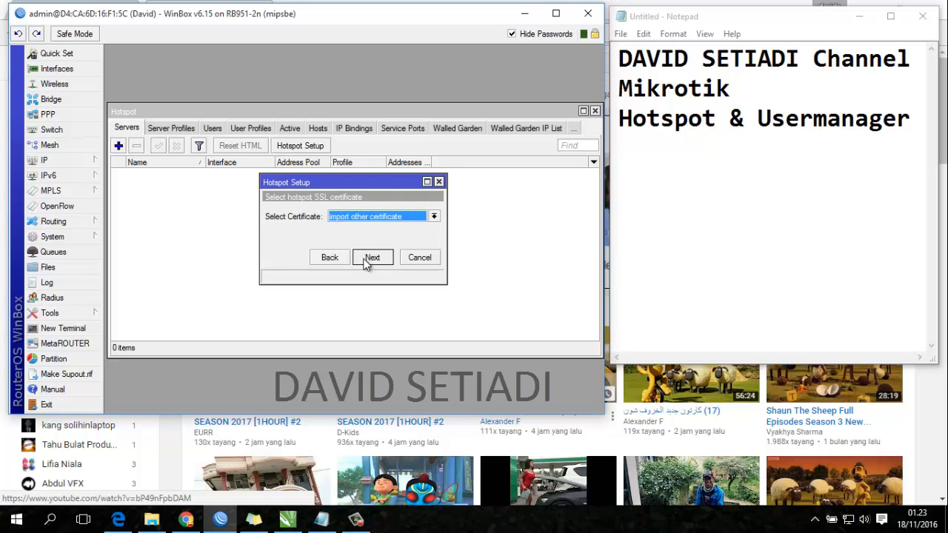
# - Choose no SSL certificate, skip SMTP, keep DNS 8.8.8.8 and 8.8.4.4, and finish without a DNS name
pyautogui.click(414, 222)
pyautogui.click(407, 236)
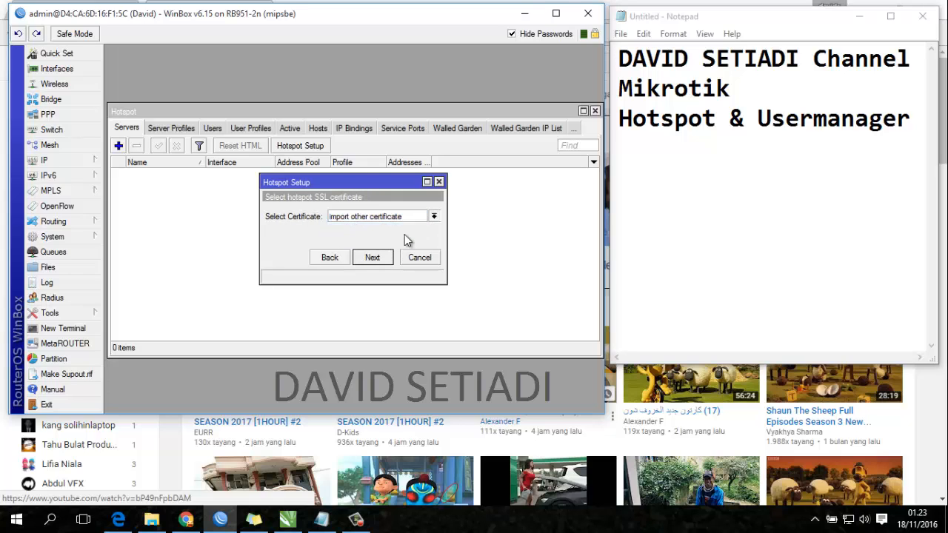
pyautogui.click(372, 257)
pyautogui.click(373, 258)
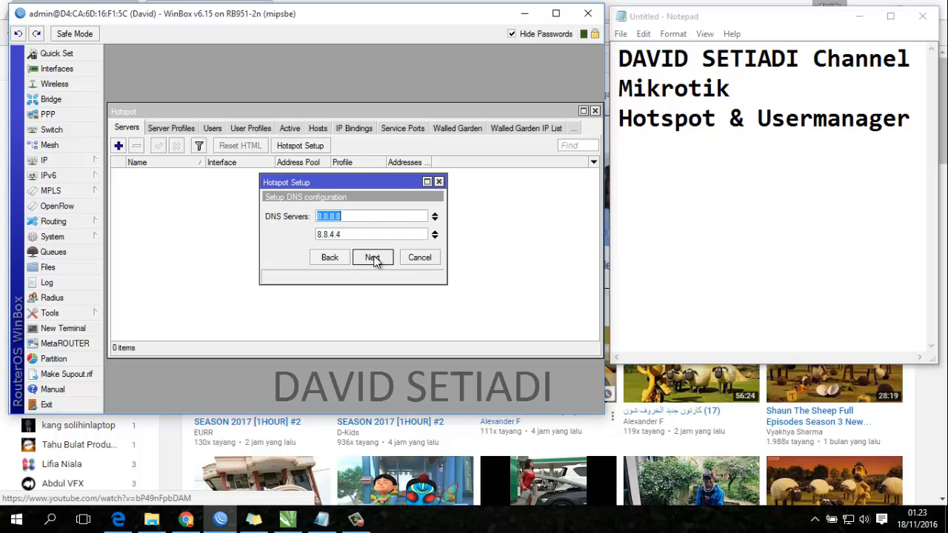
pyautogui.click(373, 257)
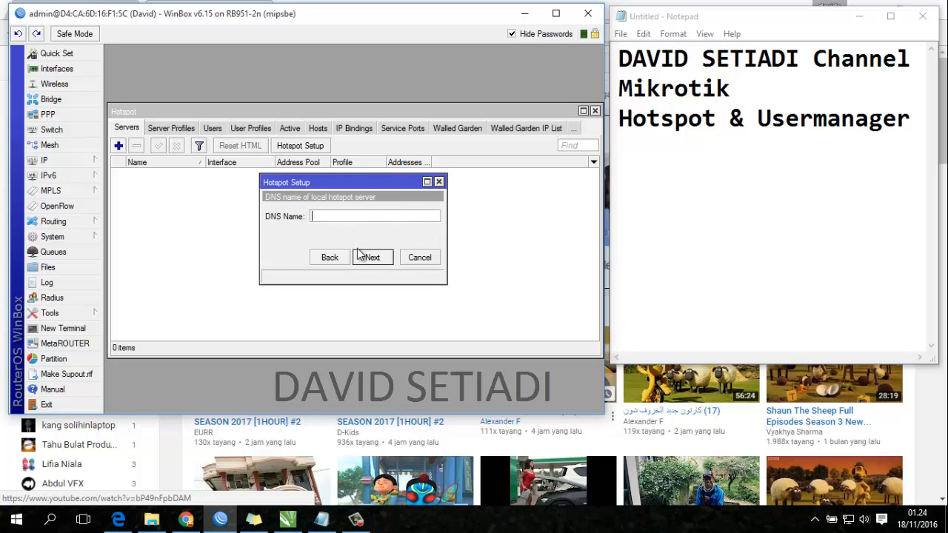
pyautogui.click(376, 257)
pyautogui.click(506, 273)
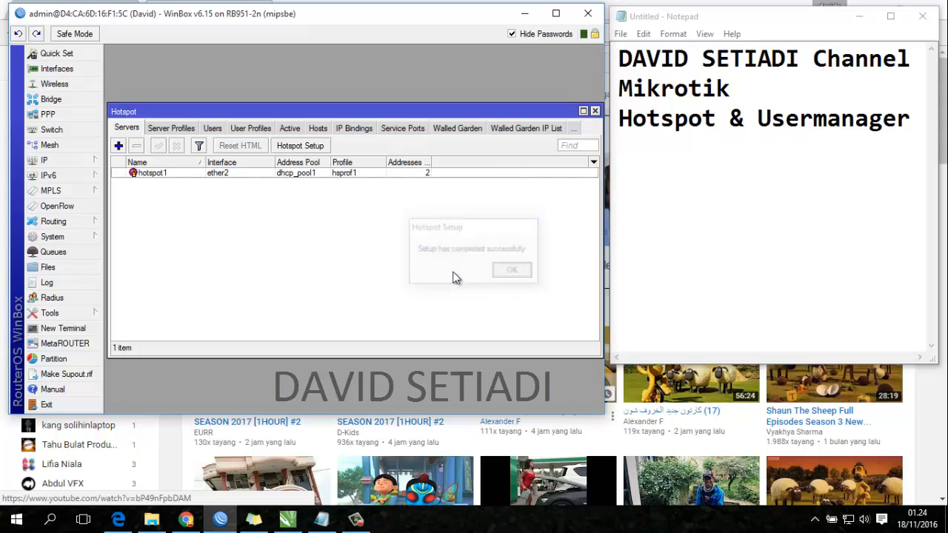
# - Open server profile hsprof1 and enable HTTP PAP login while disabling cookie login
pyautogui.click(157, 177)
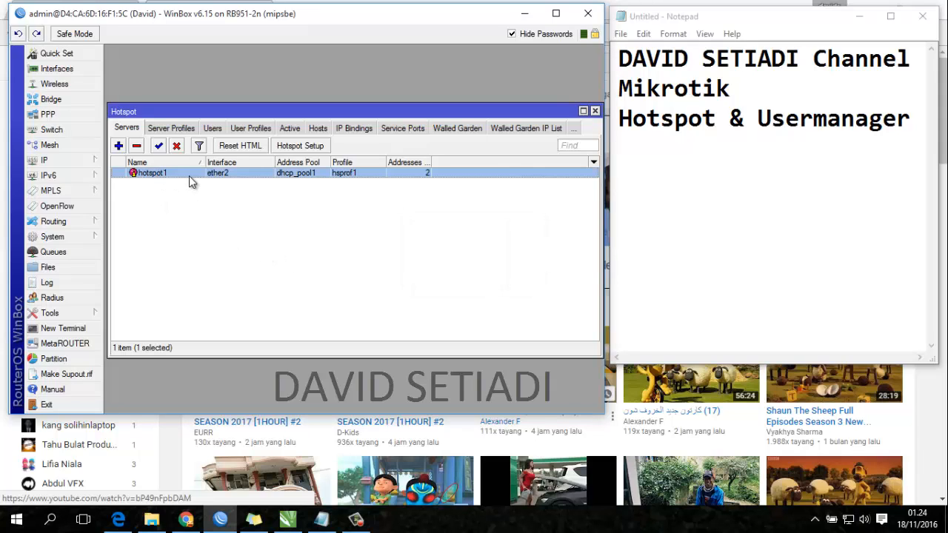
pyautogui.click(168, 128)
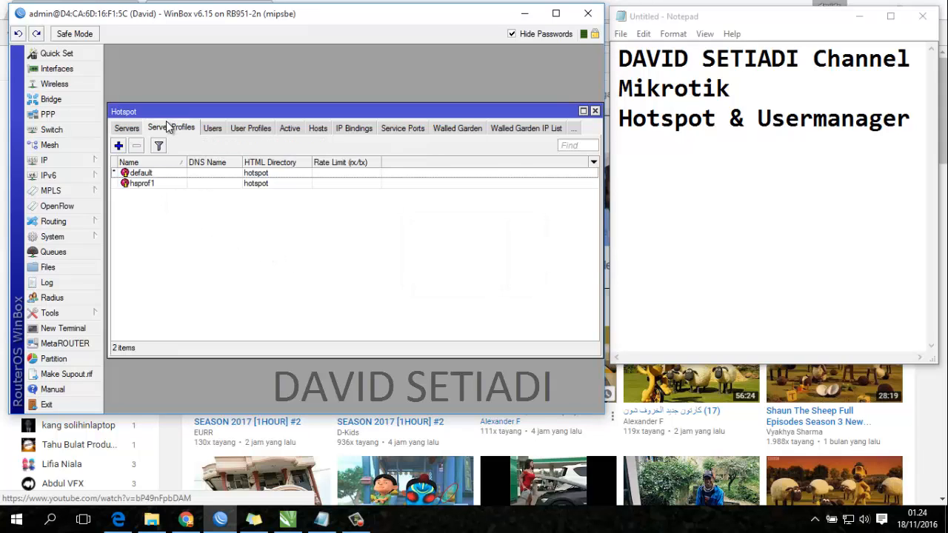
pyautogui.doubleClick(143, 184)
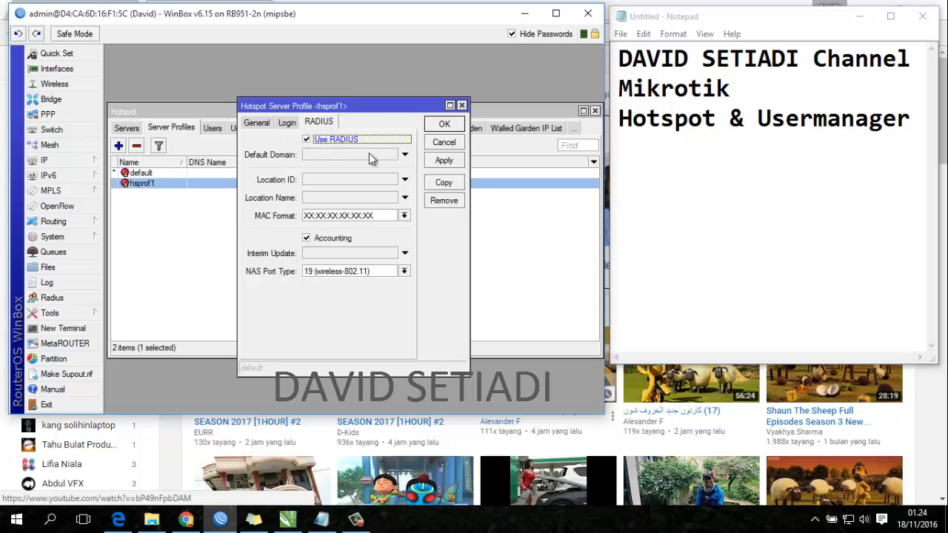
pyautogui.click(287, 122)
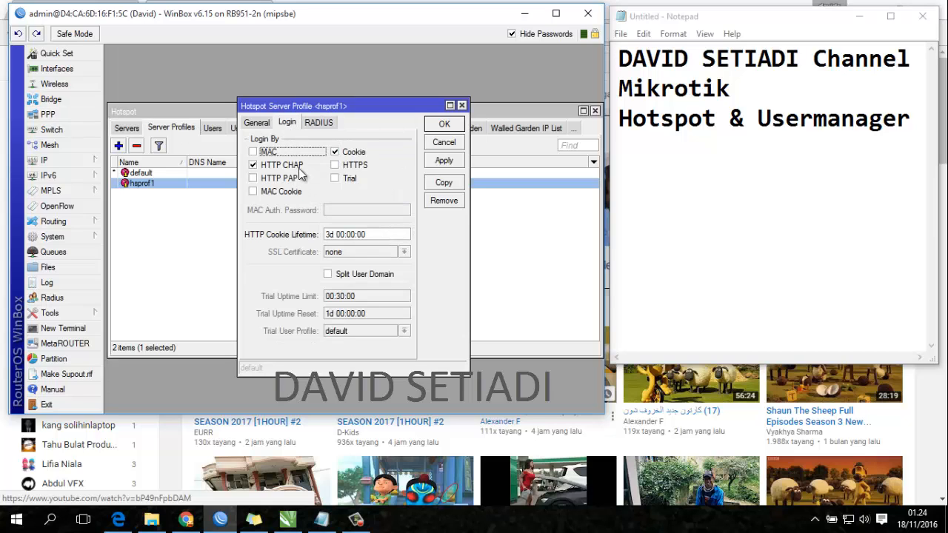
pyautogui.click(255, 179)
pyautogui.click(345, 152)
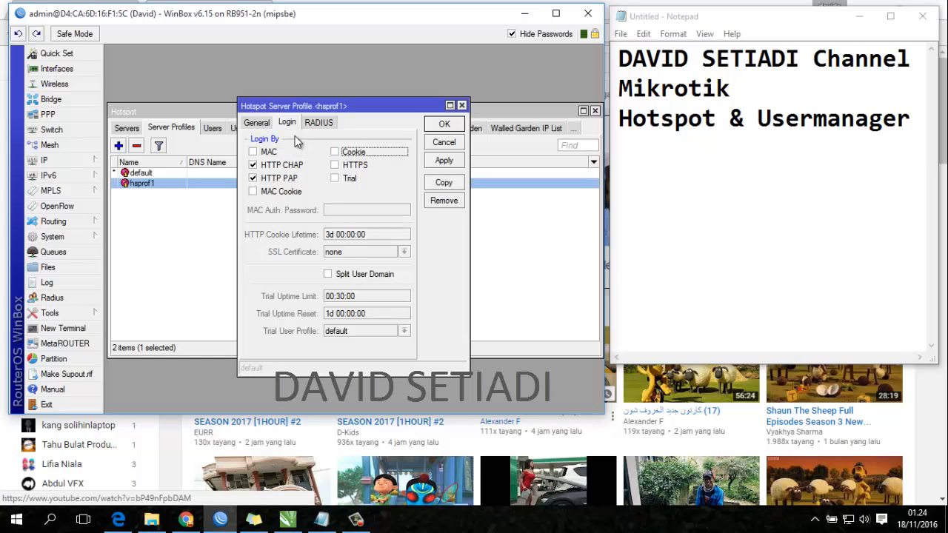
# - Turn on RADIUS with accounting for hsprof1 and save the profile
pyautogui.click(259, 125)
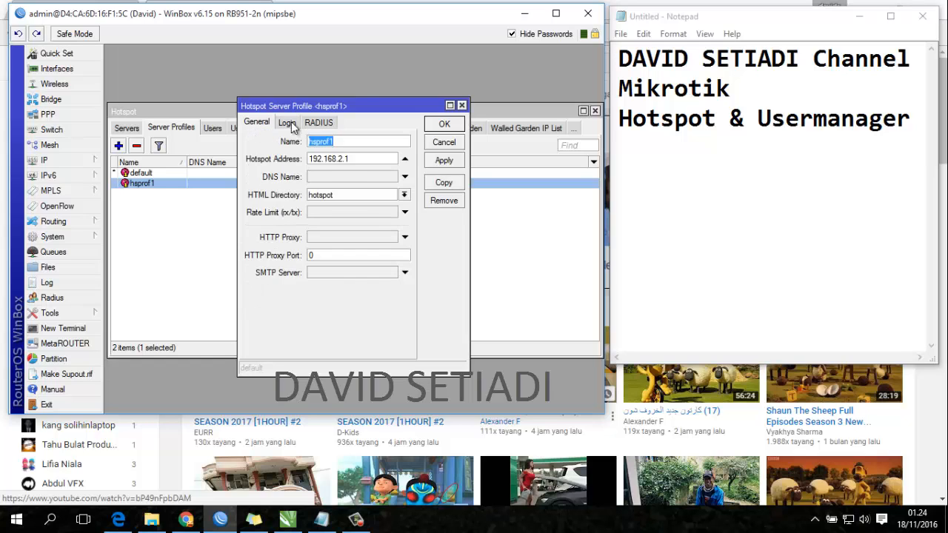
pyautogui.click(289, 123)
pyautogui.click(318, 122)
pyautogui.click(444, 160)
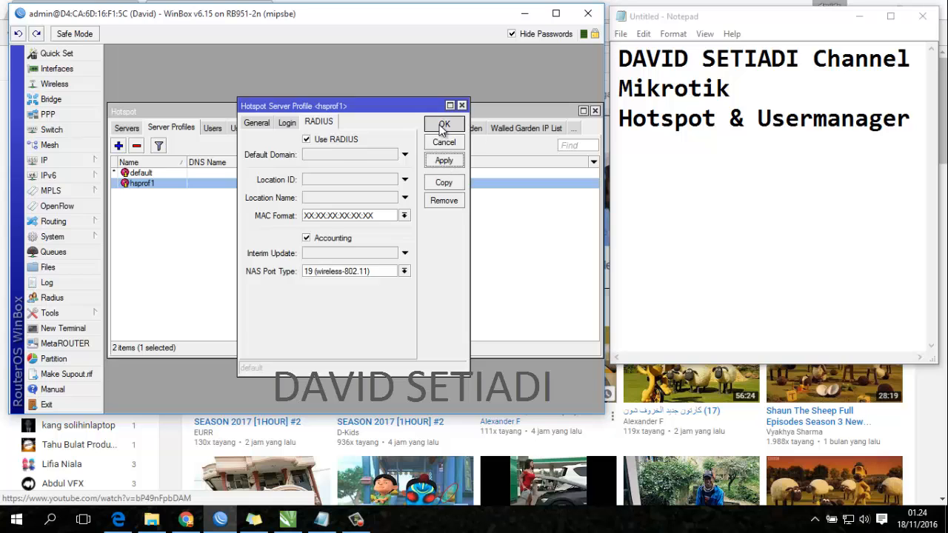
pyautogui.click(443, 125)
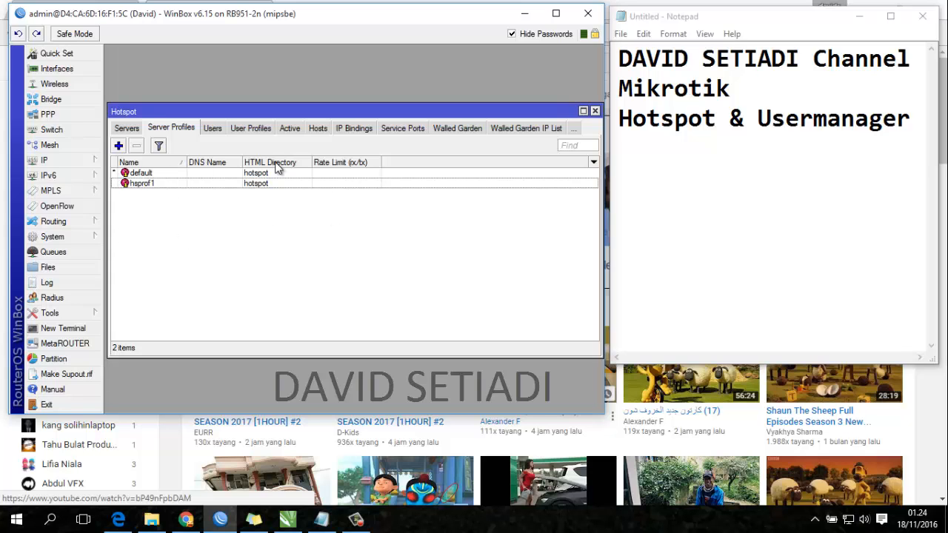
pyautogui.click(185, 520)
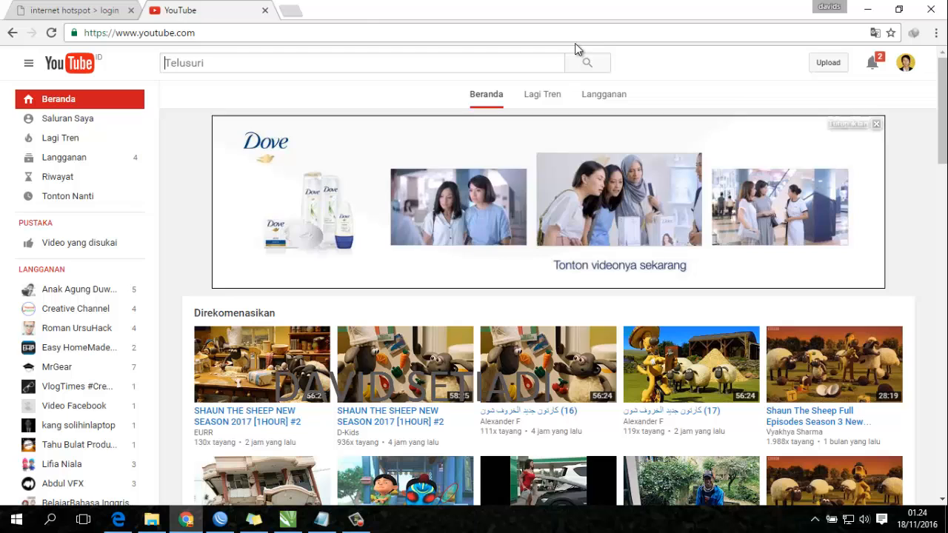
# - Reload YouTube, close the old login tab, and open 192.168.2.1 in a new tab
pyautogui.click(314, 29)
pyautogui.press('Return')
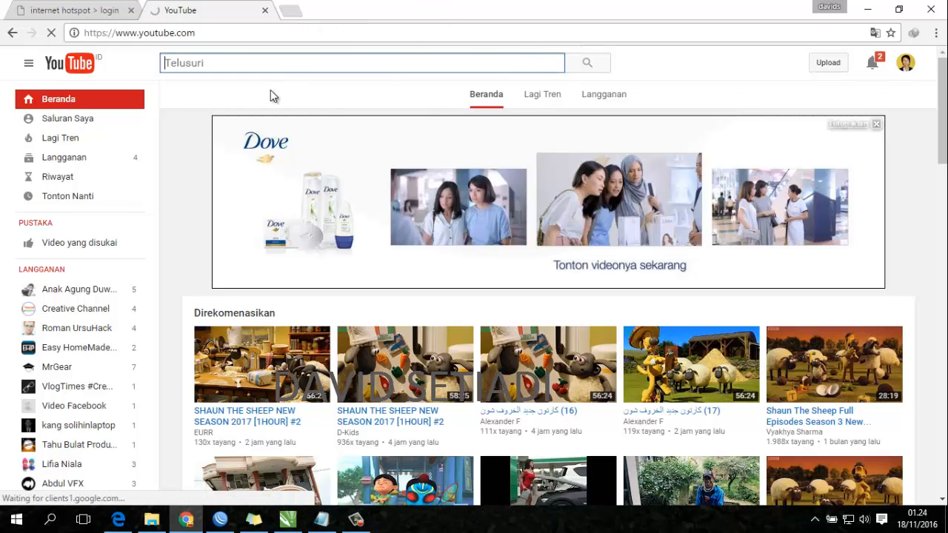
pyautogui.click(131, 10)
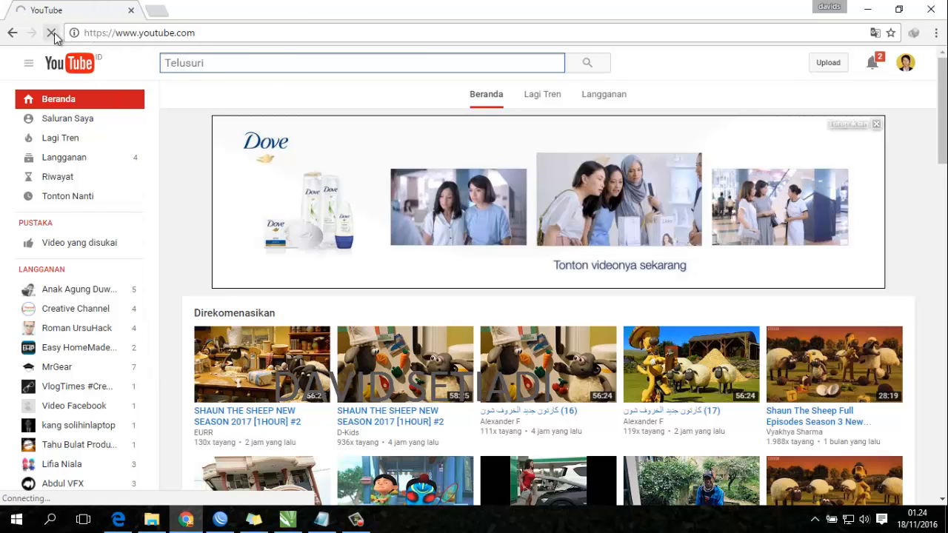
pyautogui.click(160, 13)
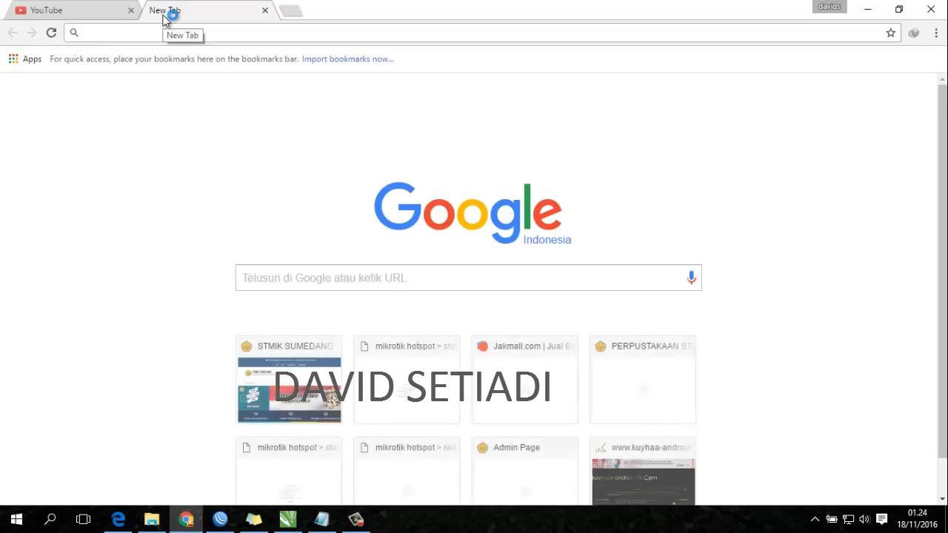
pyautogui.write('19')
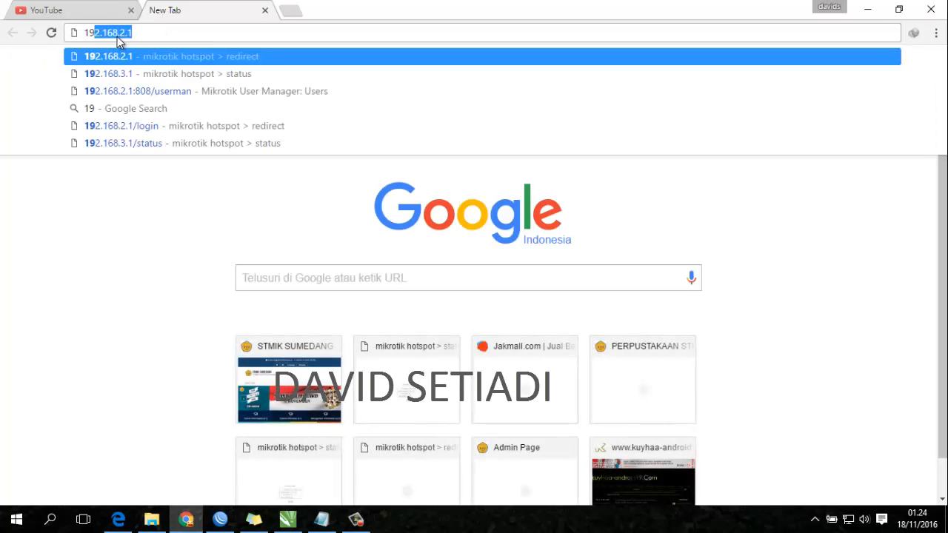
pyautogui.click(145, 33)
pyautogui.press('Return')
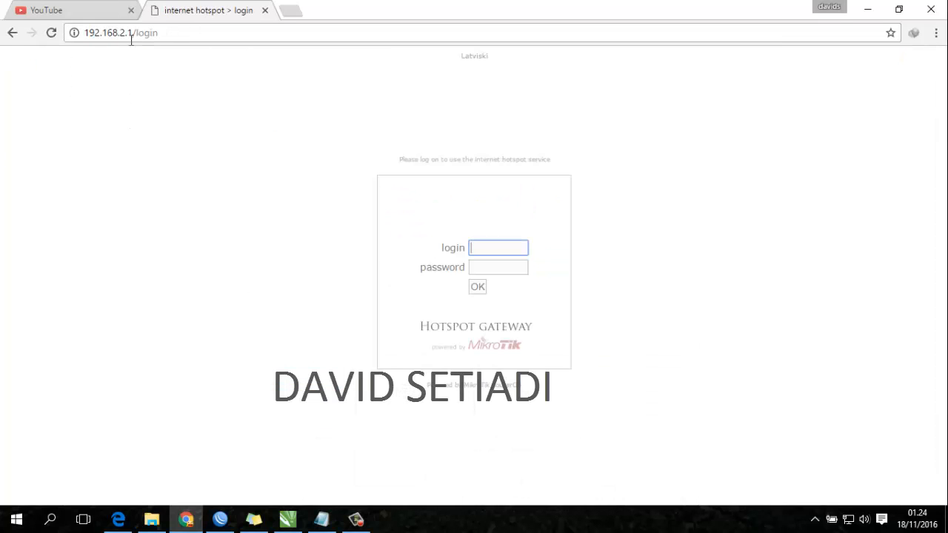
# - Try the login and password fields, then reload YouTube to test internet access
pyautogui.click(502, 268)
pyautogui.click(499, 251)
pyautogui.click(499, 264)
pyautogui.click(499, 252)
pyautogui.click(499, 267)
pyautogui.click(495, 251)
pyautogui.click(489, 268)
pyautogui.click(490, 252)
pyautogui.click(70, 9)
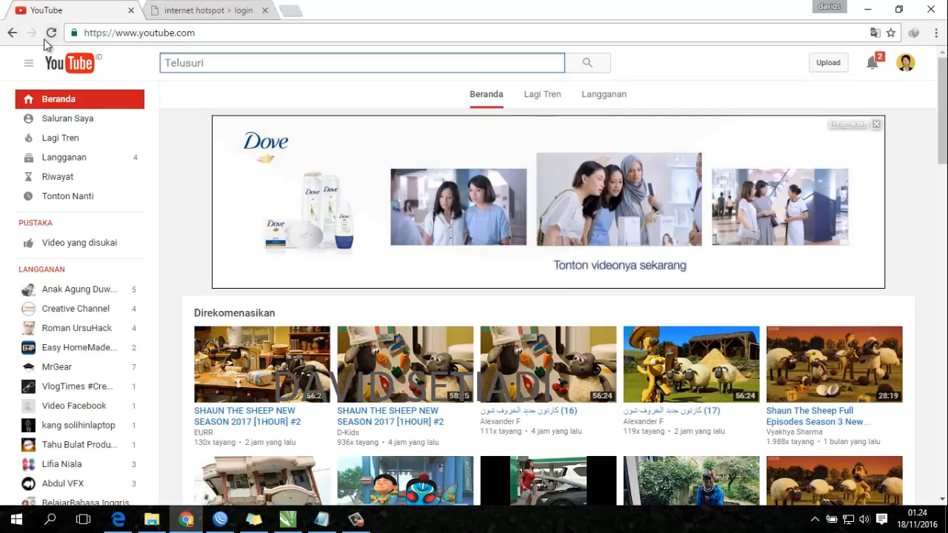
pyautogui.click(45, 37)
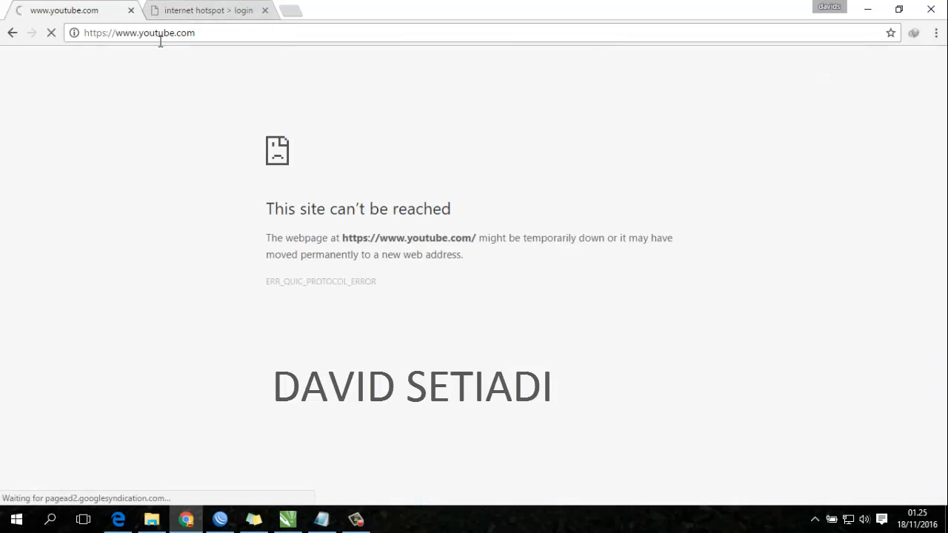
# - Log in to the hotspot with the username admin
pyautogui.click(201, 10)
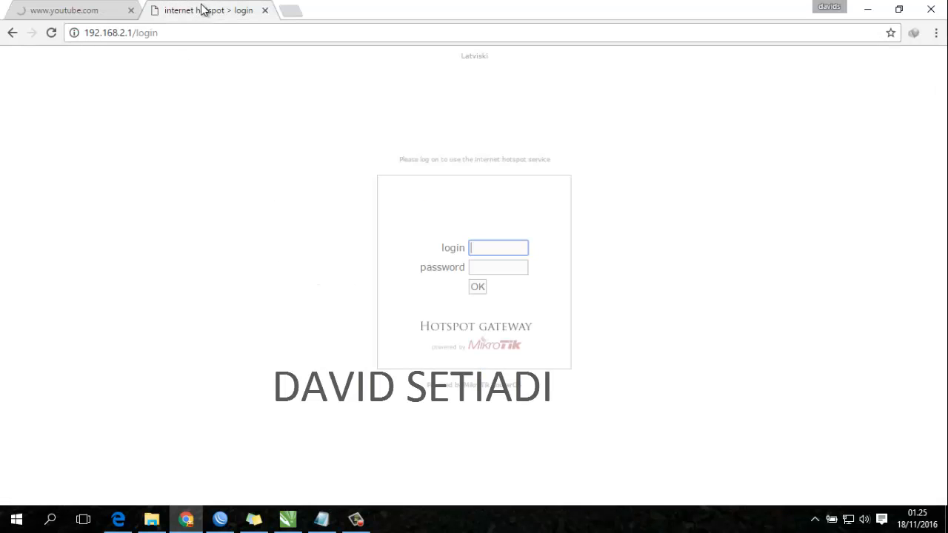
pyautogui.click(474, 247)
pyautogui.write('adm')
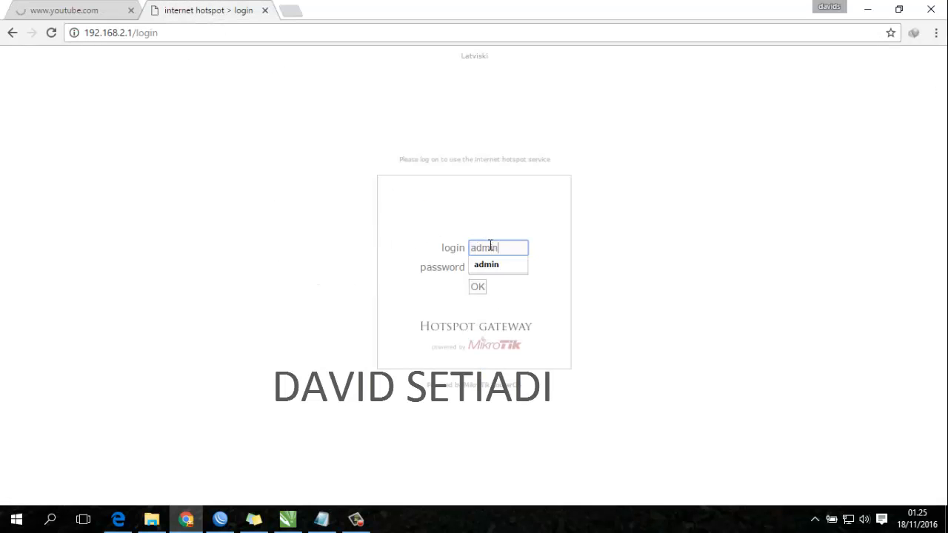
pyautogui.write('in')
pyautogui.click(610, 236)
pyautogui.click(480, 287)
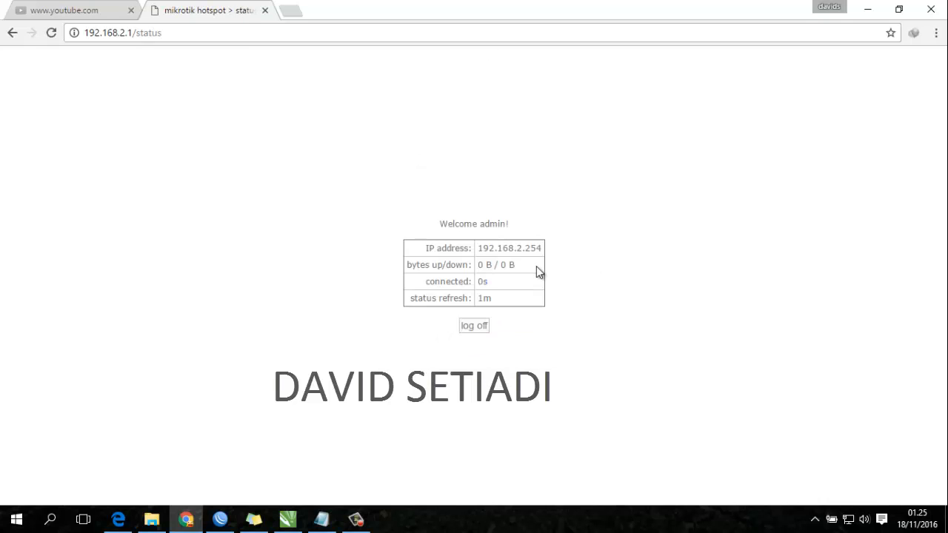
# - Reload YouTube after logging in, then log off the hotspot back to the login page
pyautogui.click(80, 9)
pyautogui.click(176, 32)
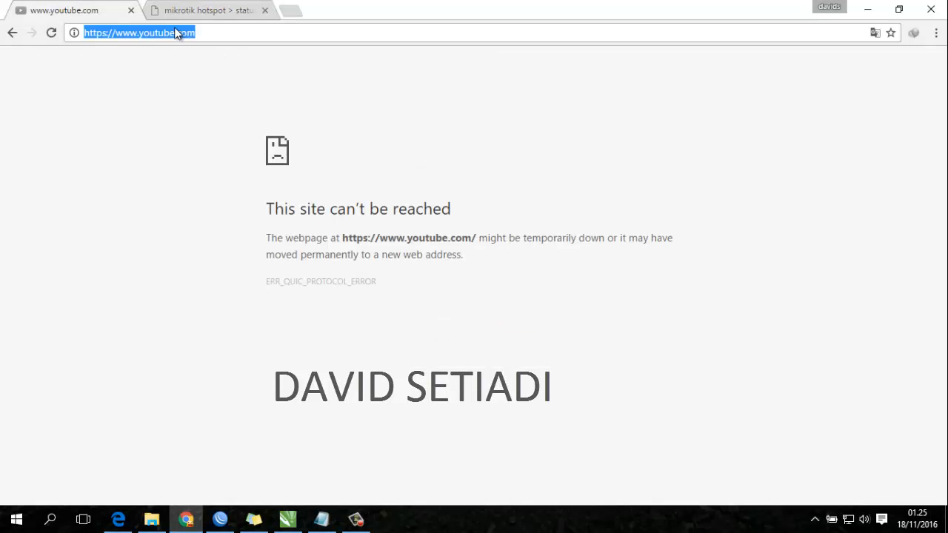
pyautogui.press('Return')
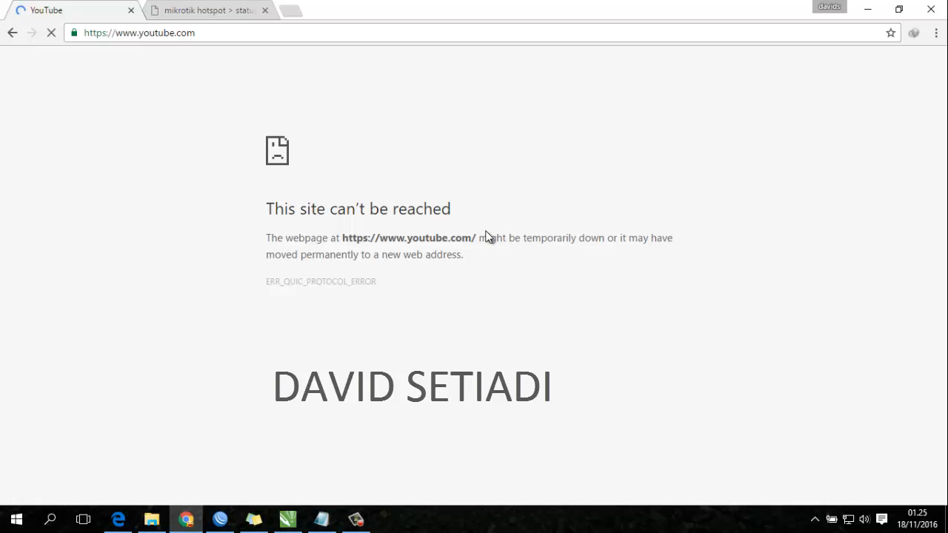
pyautogui.click(220, 6)
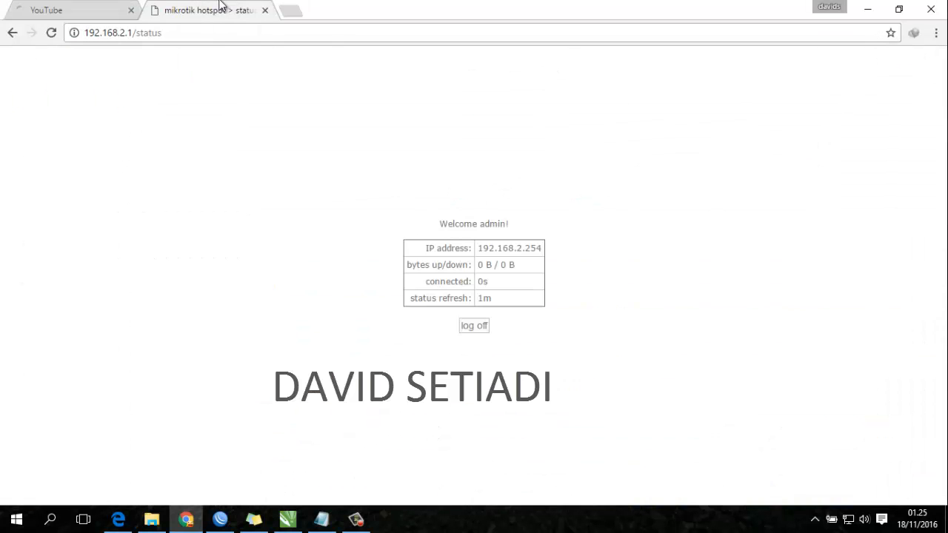
pyautogui.click(475, 327)
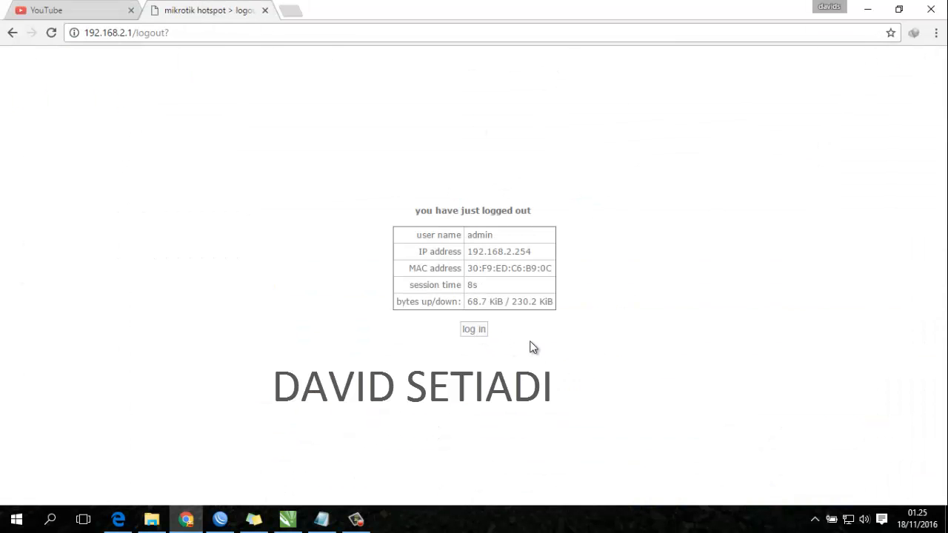
pyautogui.click(475, 330)
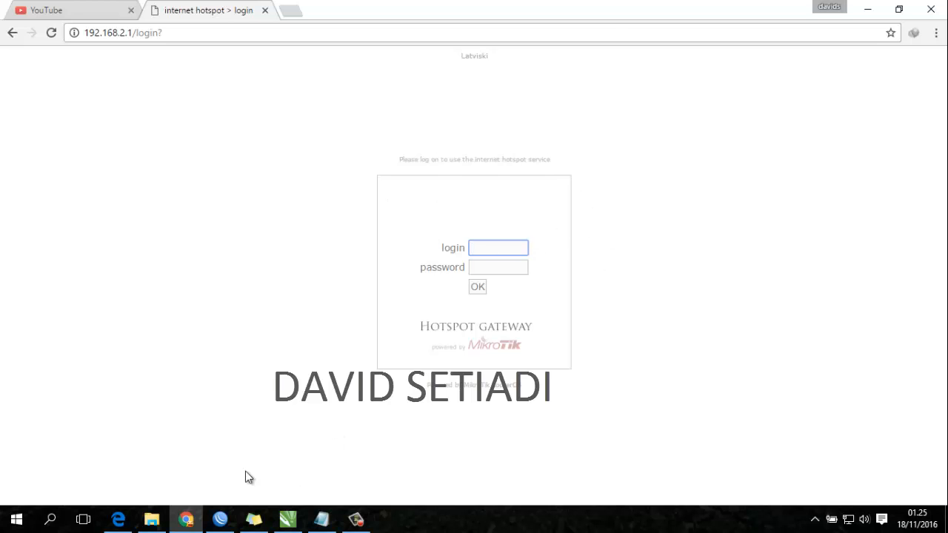
pyautogui.click(220, 519)
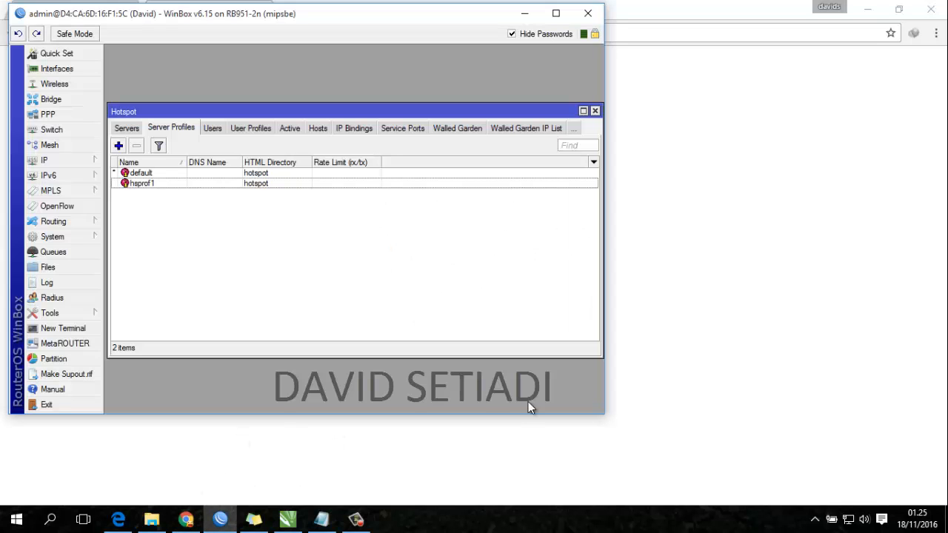
pyautogui.click(322, 519)
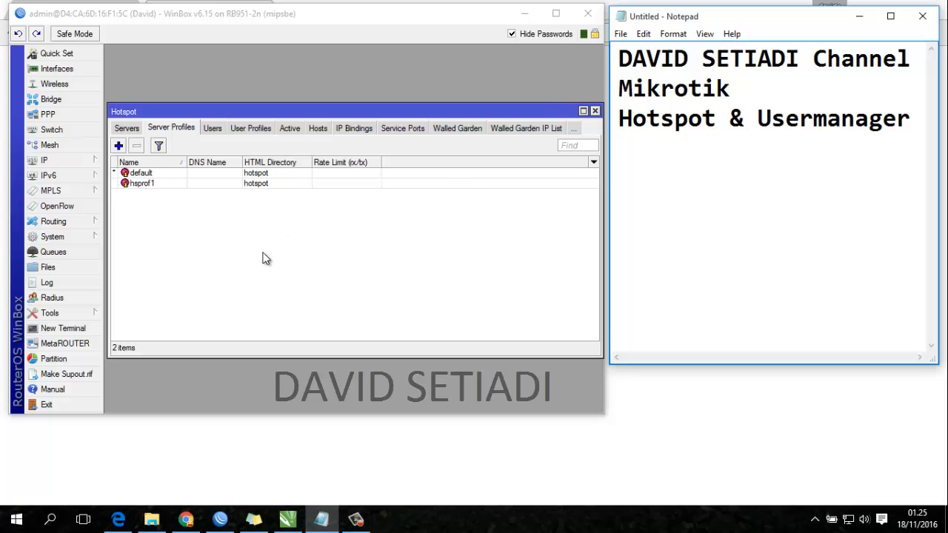
pyautogui.doubleClick(169, 184)
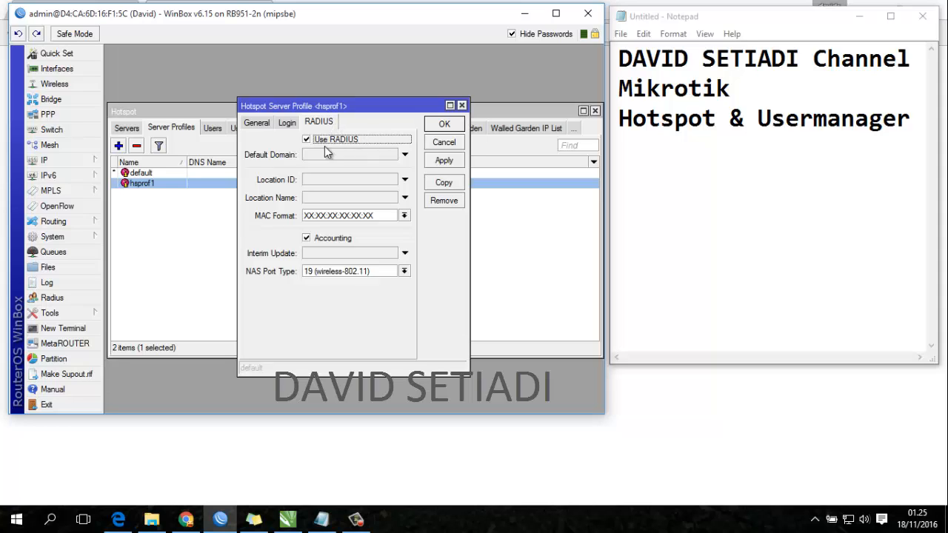
pyautogui.click(441, 159)
pyautogui.click(434, 144)
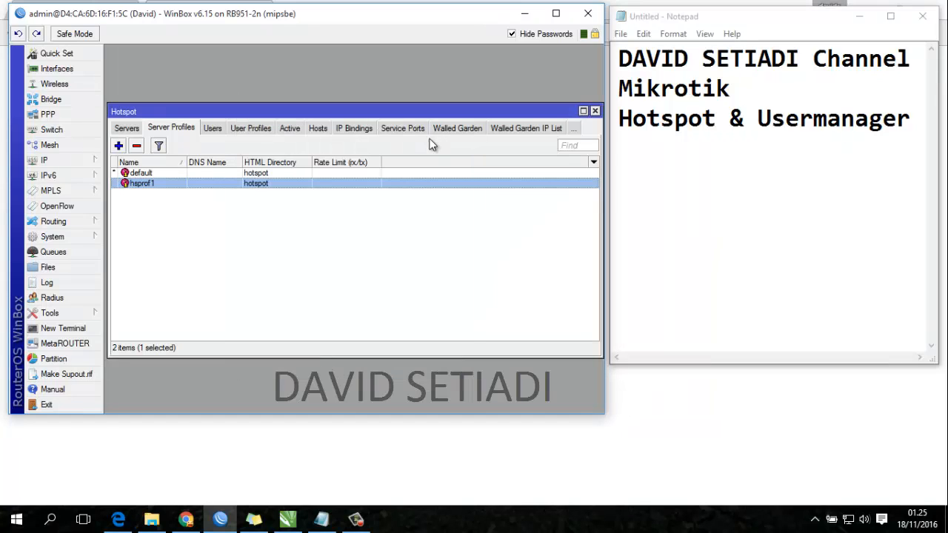
# - Add a RADIUS server at 127.0.0.1 for ppp, login, hotspot, wireless and dhcp, and apply it
pyautogui.click(73, 301)
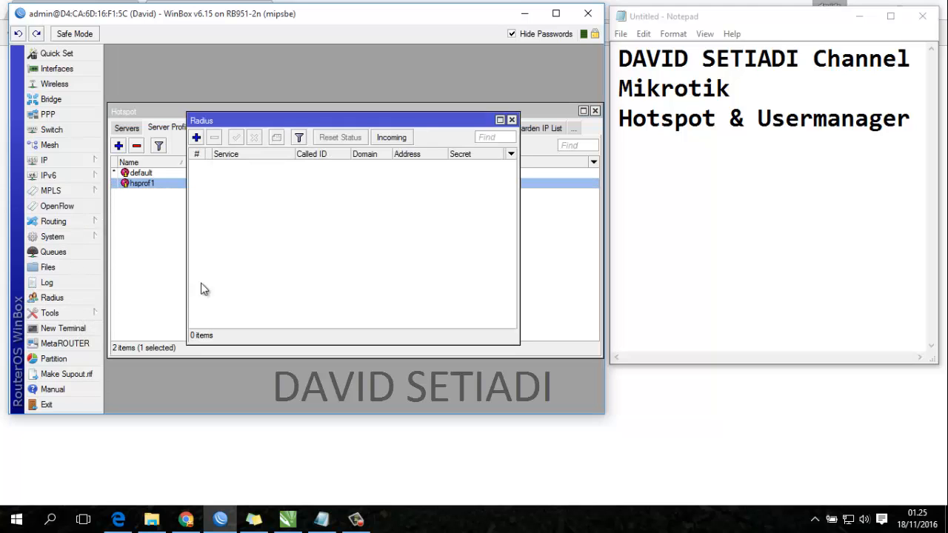
pyautogui.click(198, 141)
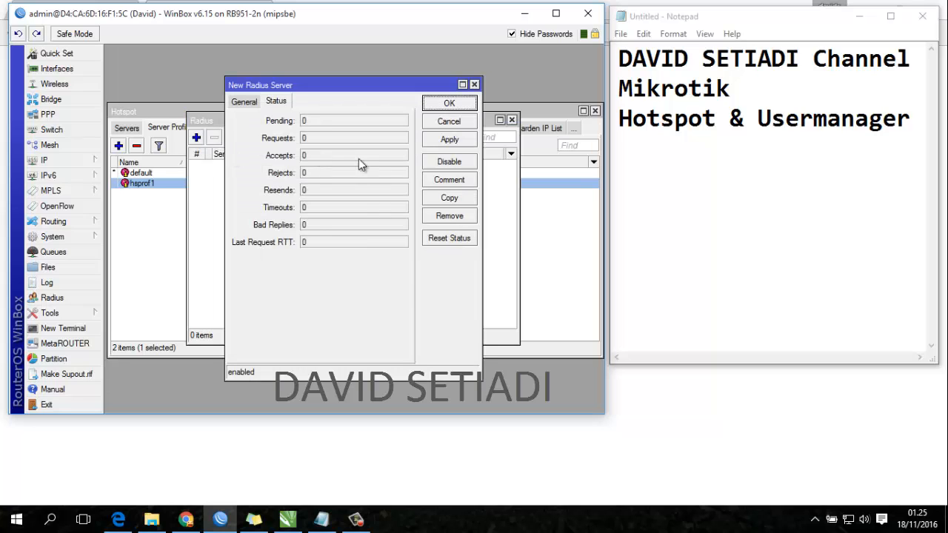
pyautogui.click(250, 102)
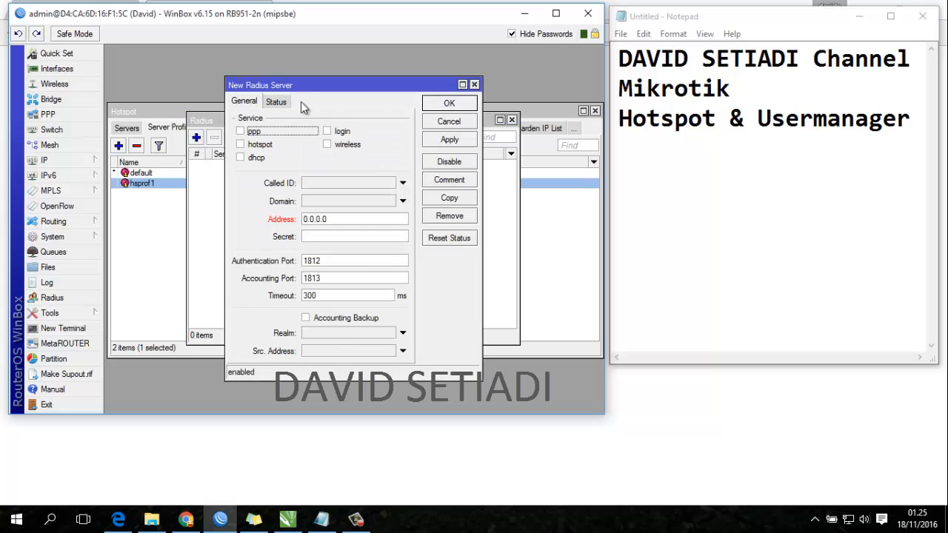
pyautogui.click(240, 131)
pyautogui.click(240, 144)
pyautogui.click(240, 158)
pyautogui.click(327, 145)
pyautogui.click(327, 131)
pyautogui.click(345, 219)
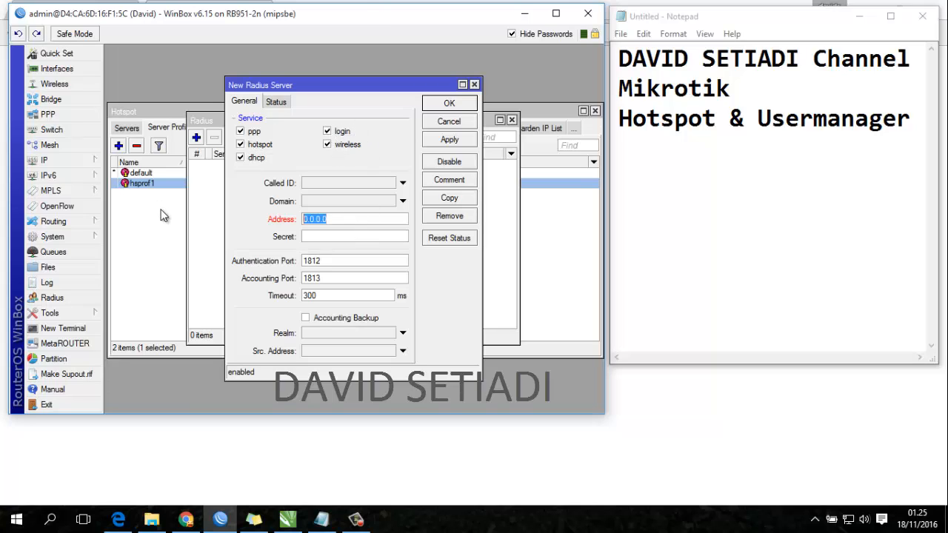
pyautogui.write('127')
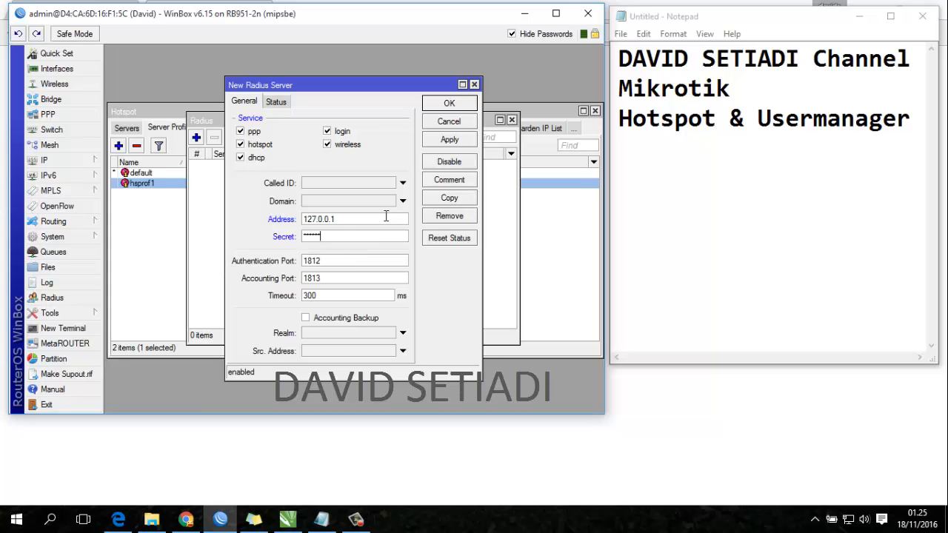
pyautogui.moveTo(326, 237); pyautogui.dragTo(288, 239)
pyautogui.click(444, 140)
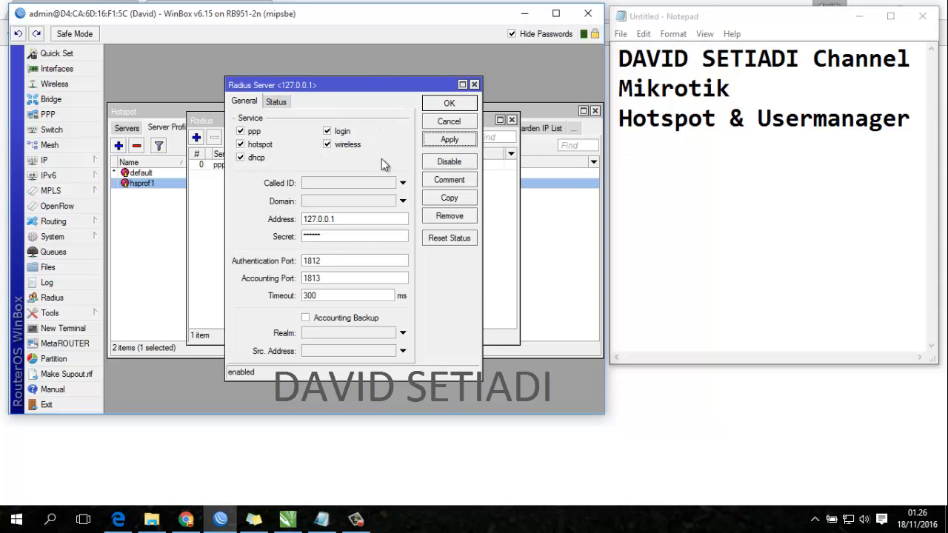
# - Review the address and secret, save the entry, and check the Incoming settings without changes
pyautogui.moveTo(354, 219); pyautogui.dragTo(269, 234)
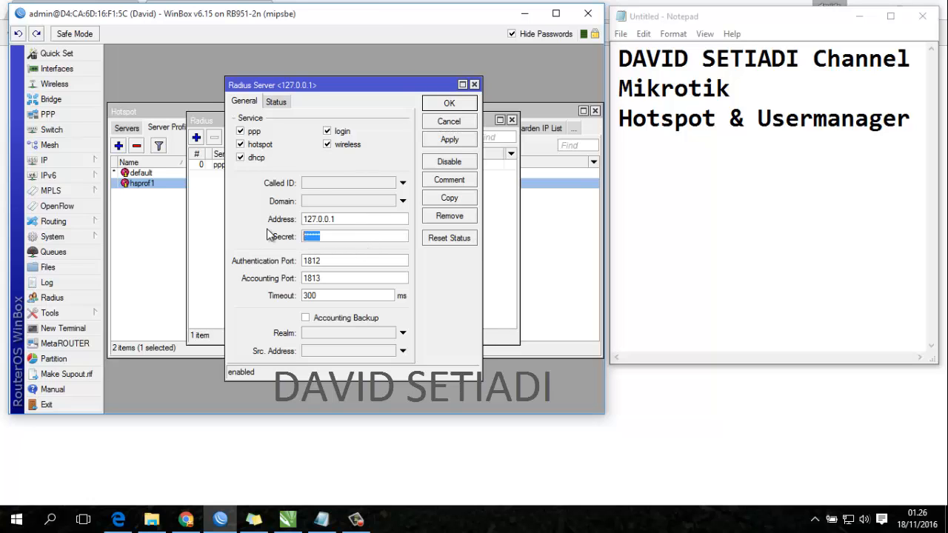
pyautogui.click(341, 236)
pyautogui.moveTo(348, 238); pyautogui.dragTo(278, 234)
pyautogui.click(354, 237)
pyautogui.click(449, 103)
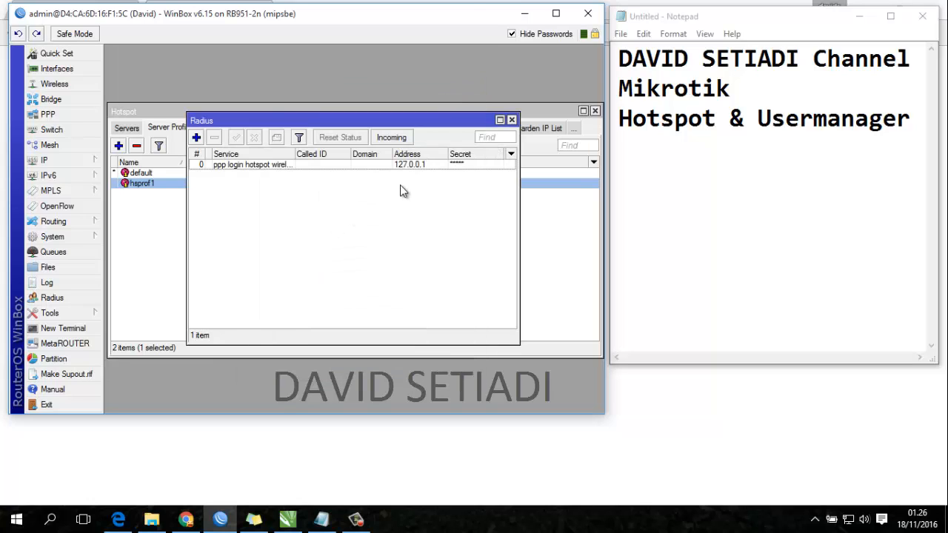
pyautogui.click(392, 138)
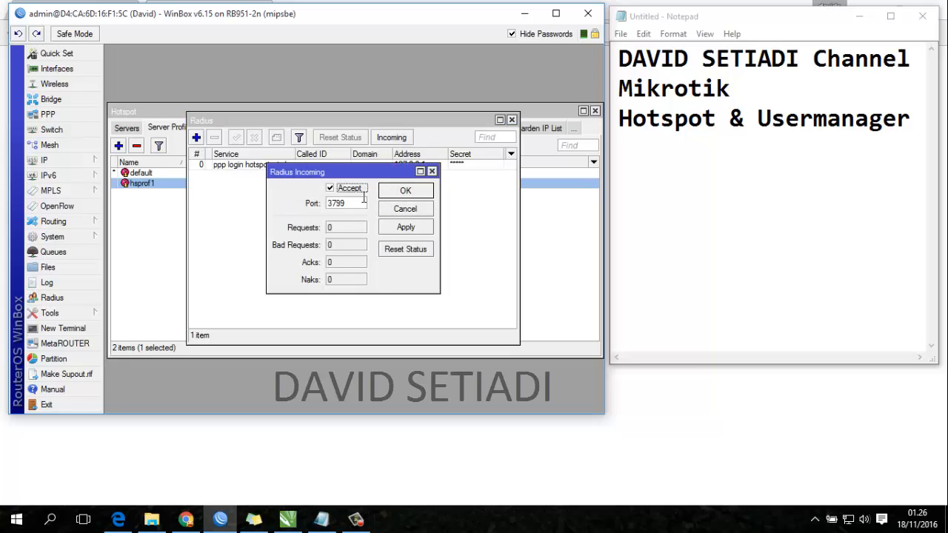
pyautogui.click(402, 208)
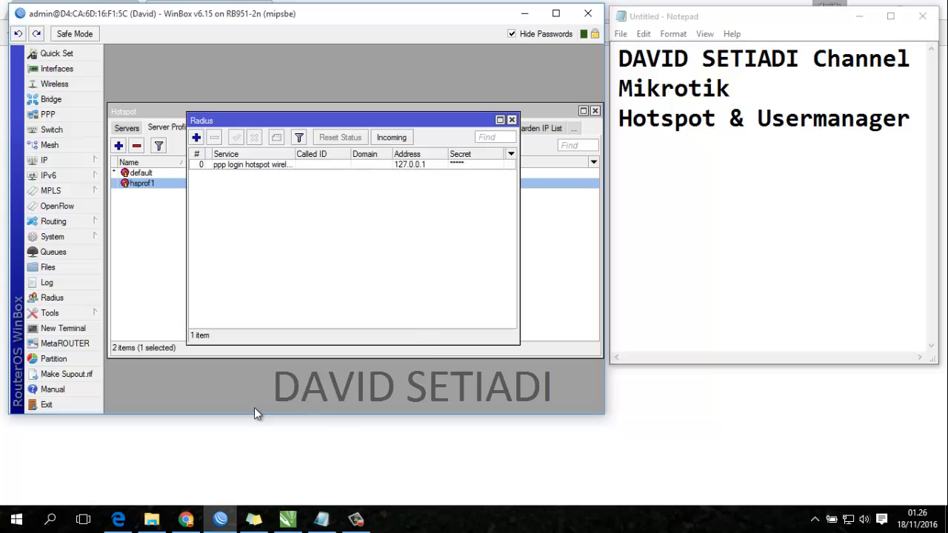
# - Reload the hotspot login page, then change the address to 192.168.2.1/userman
pyautogui.click(186, 519)
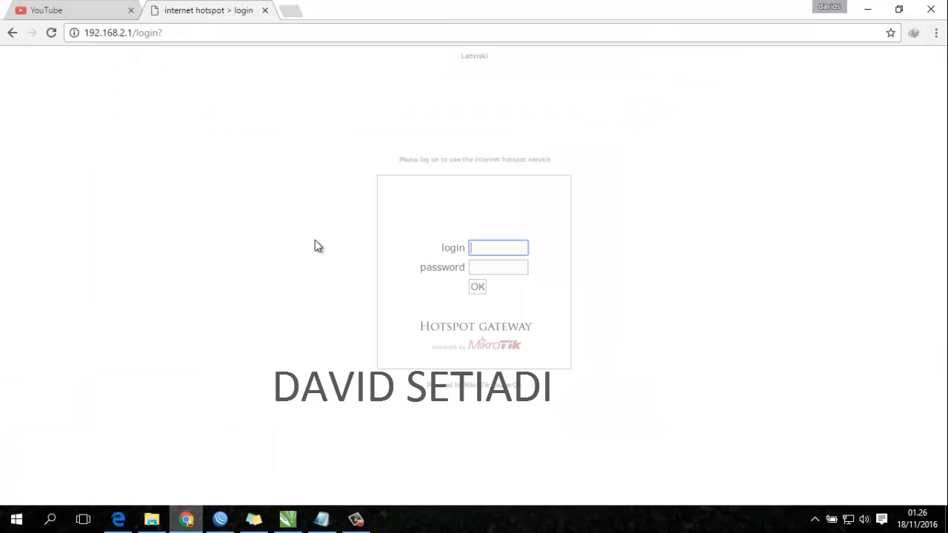
pyautogui.click(205, 30)
pyautogui.press('Return')
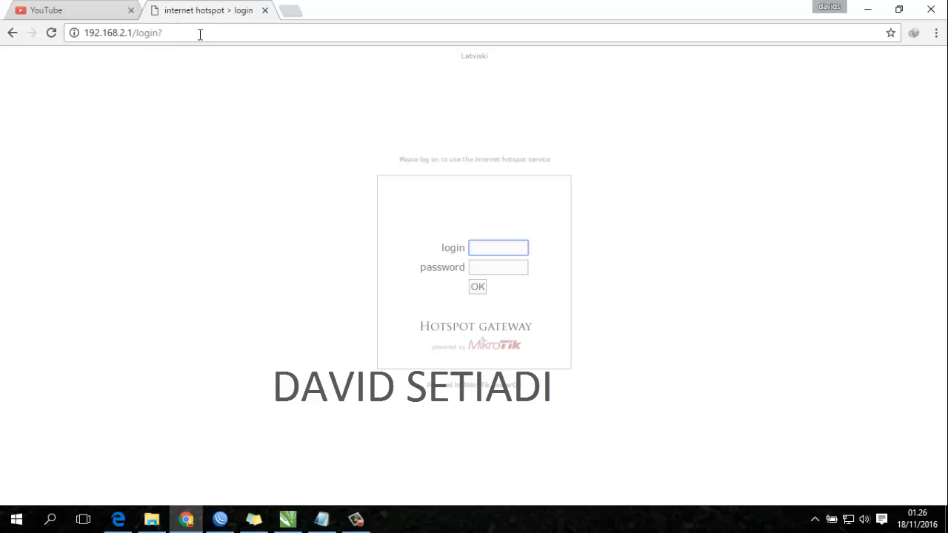
pyautogui.moveTo(203, 32); pyautogui.dragTo(138, 30)
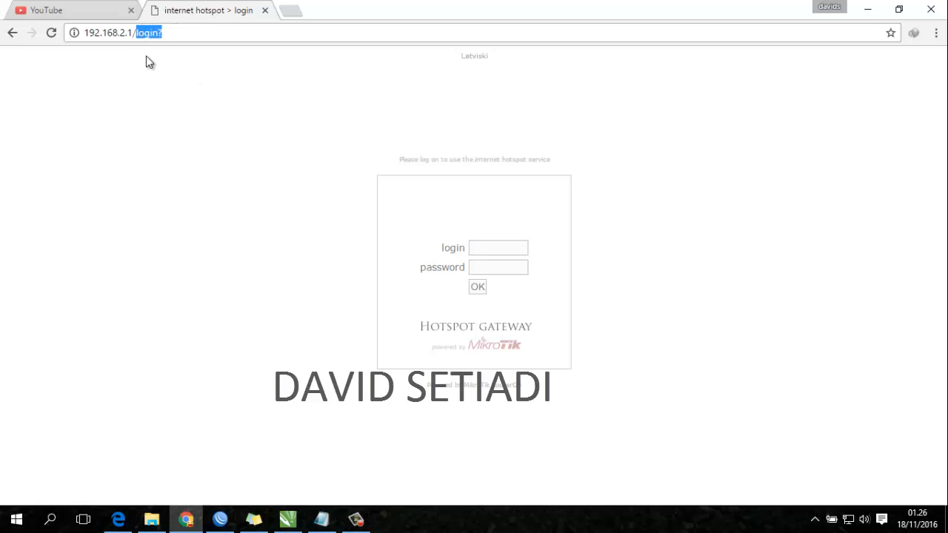
pyautogui.write('usermanager')
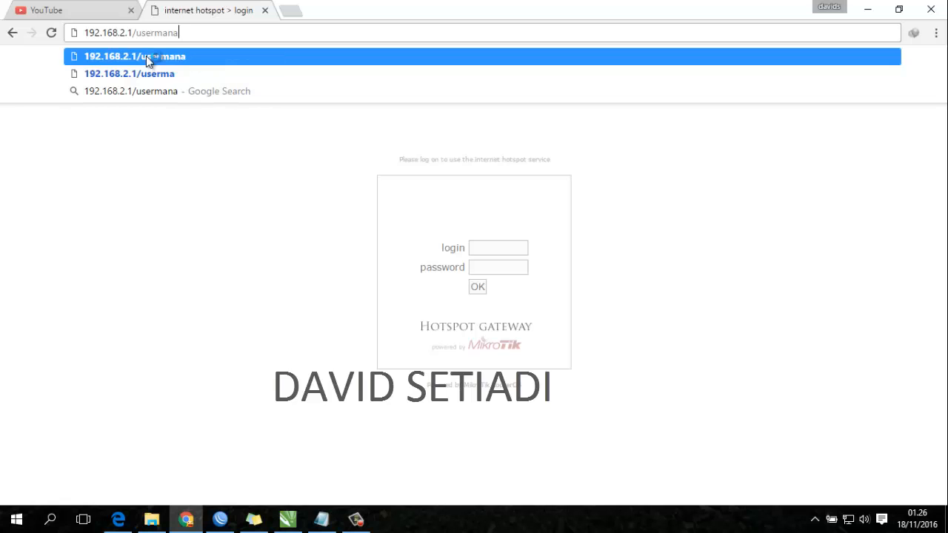
pyautogui.press('BackSpace')
pyautogui.press('BackSpace')
pyautogui.press('BackSpace')
pyautogui.press('BackSpace')
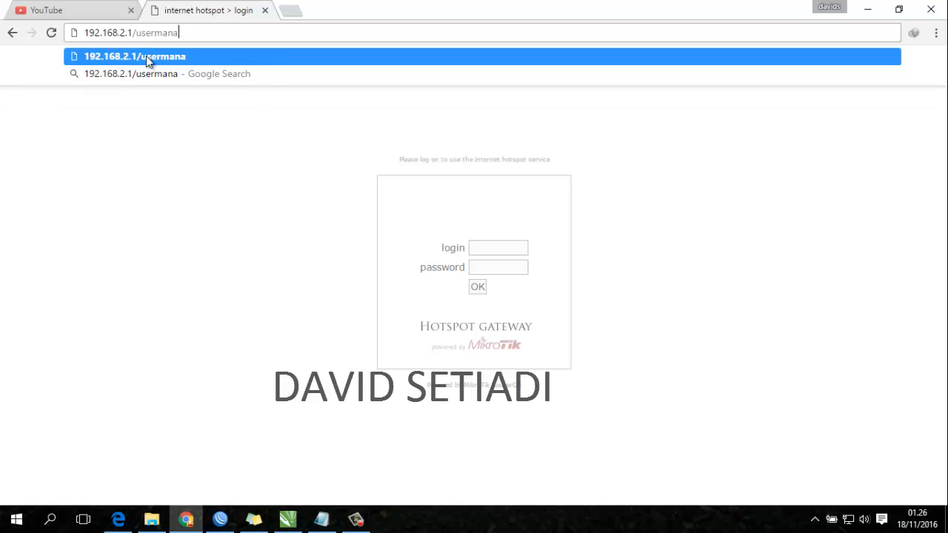
pyautogui.press('Return')
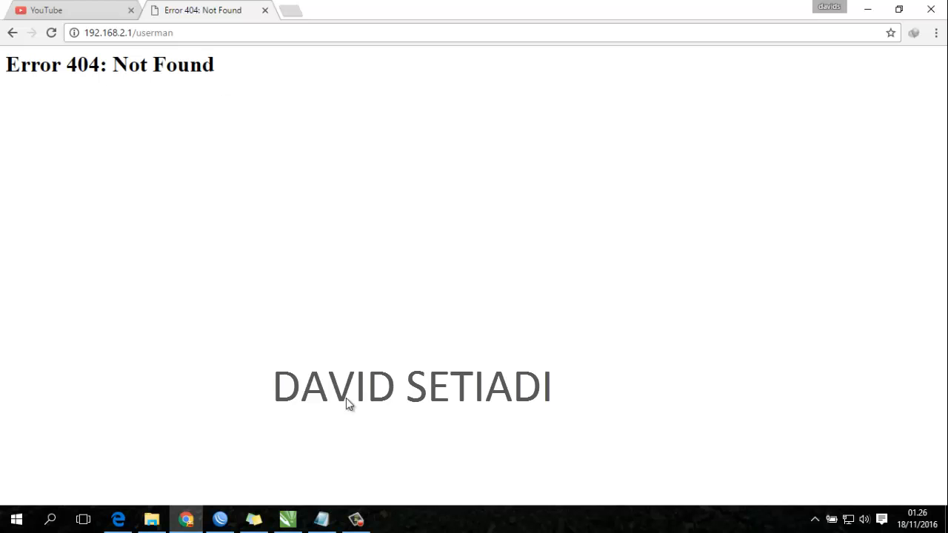
# - Change the www service port in IP > Services from 80 to 808
pyautogui.click(220, 518)
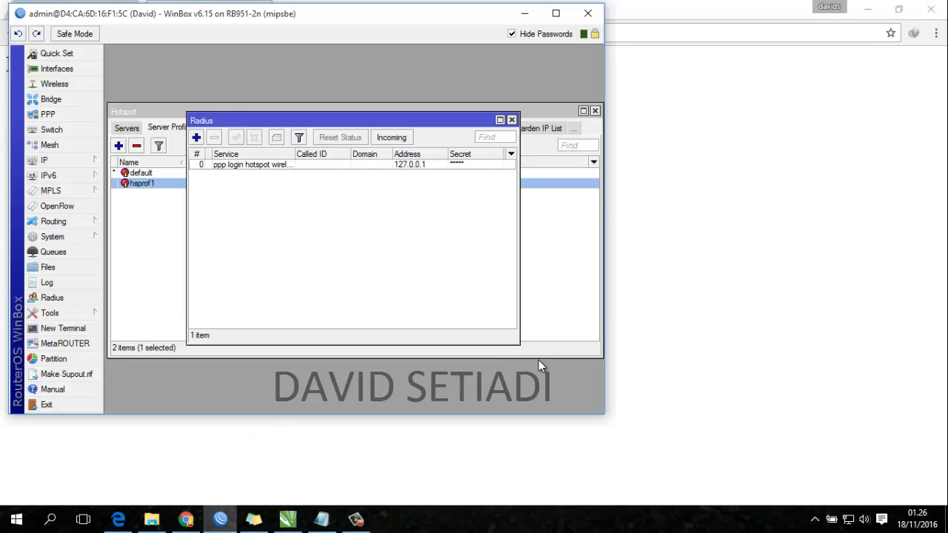
pyautogui.click(90, 160)
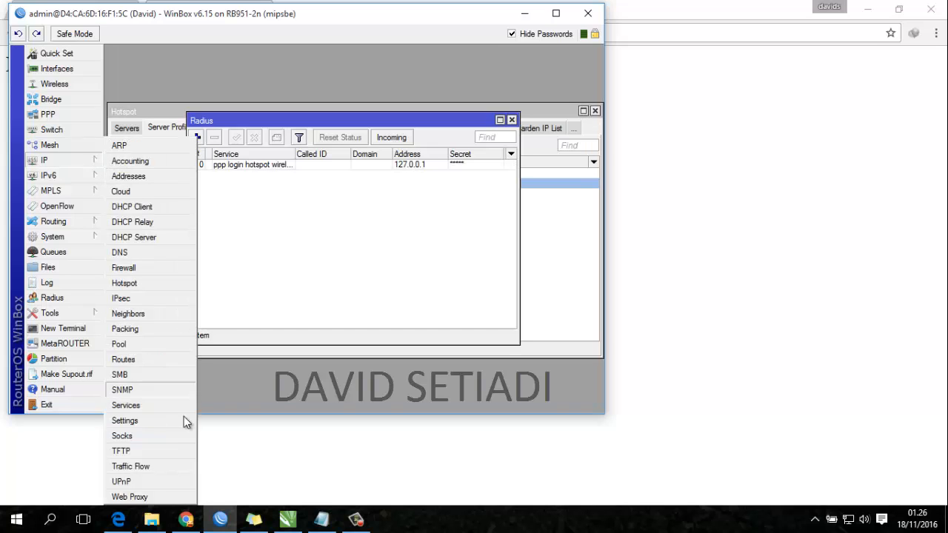
pyautogui.click(322, 518)
pyautogui.click(81, 160)
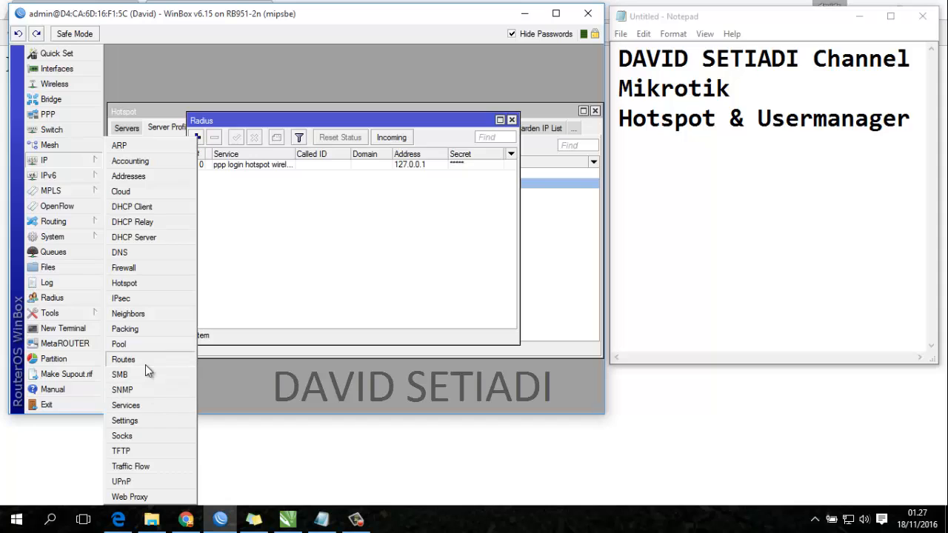
pyautogui.click(141, 405)
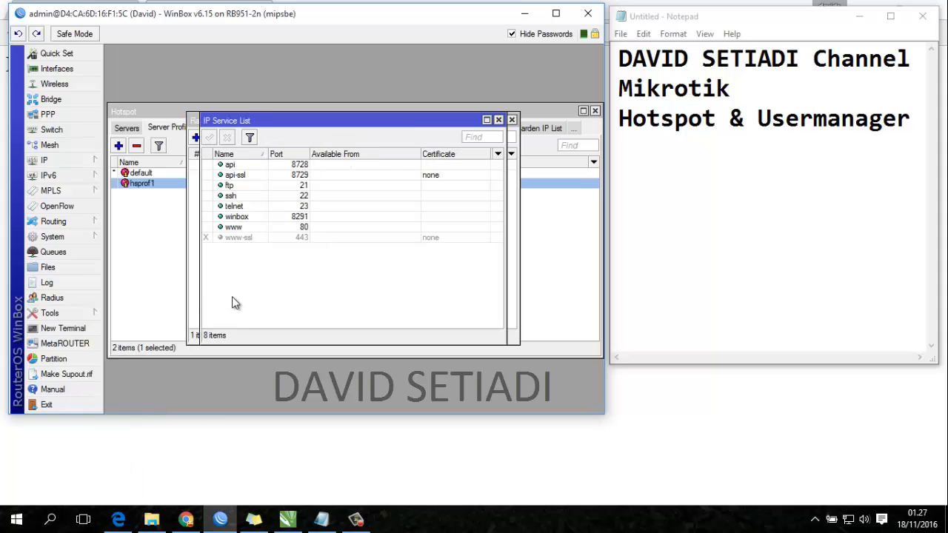
pyautogui.doubleClick(237, 228)
pyautogui.click(358, 215)
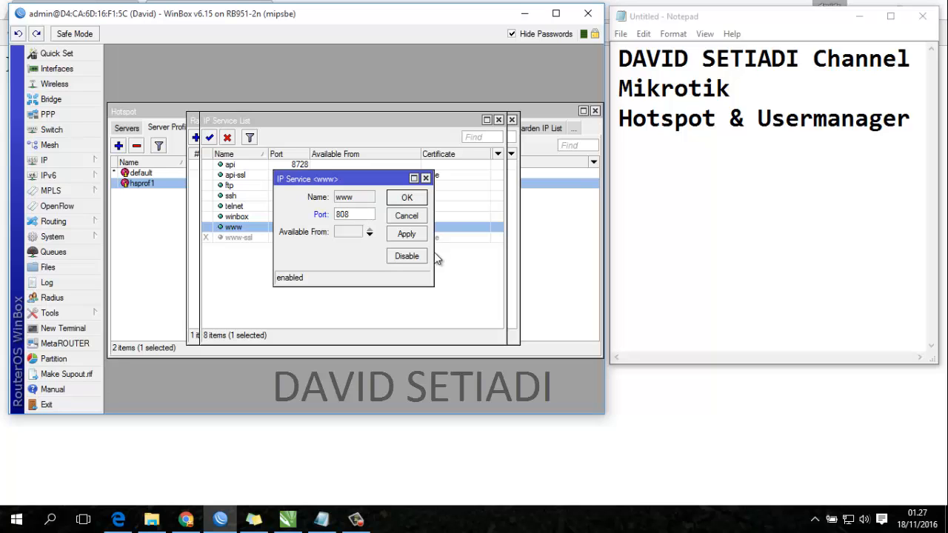
pyautogui.write('8')
pyautogui.click(406, 198)
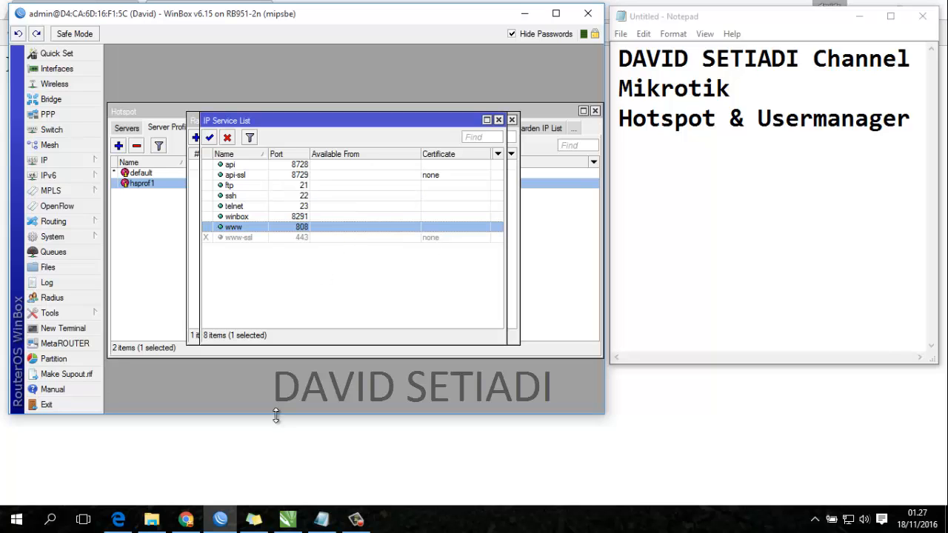
pyautogui.click(189, 517)
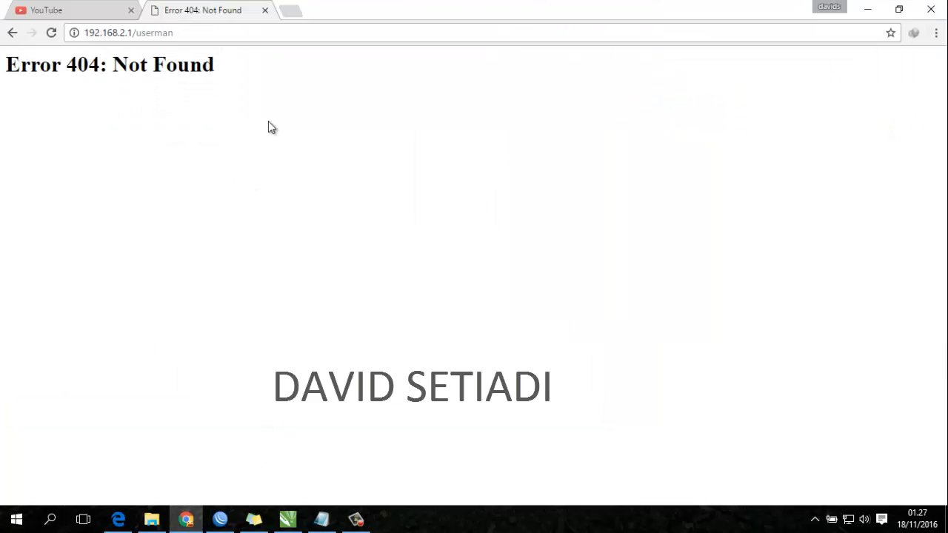
# - Load 192.168.2.1:808/userman and retry until User Manager's page appears
pyautogui.click(134, 34)
pyautogui.click(132, 33)
pyautogui.write(':808')
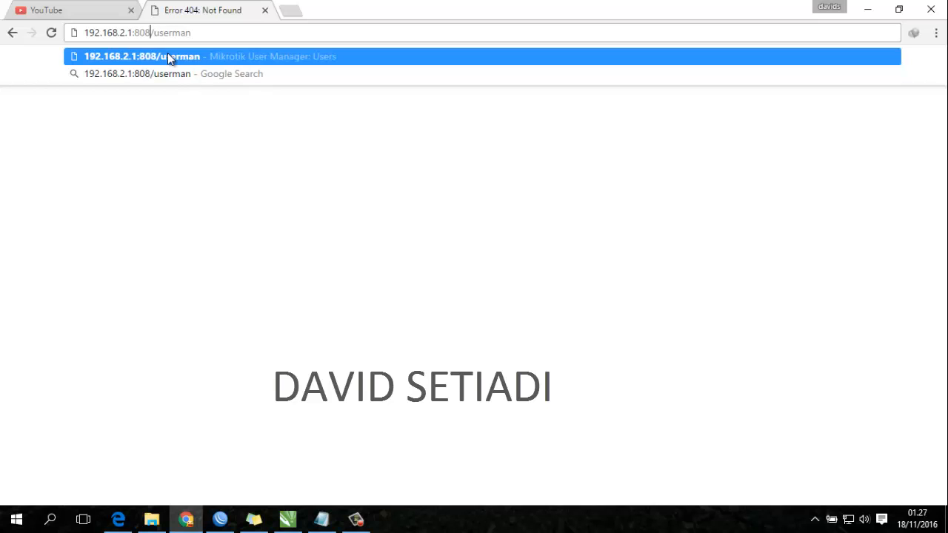
pyautogui.press('Return')
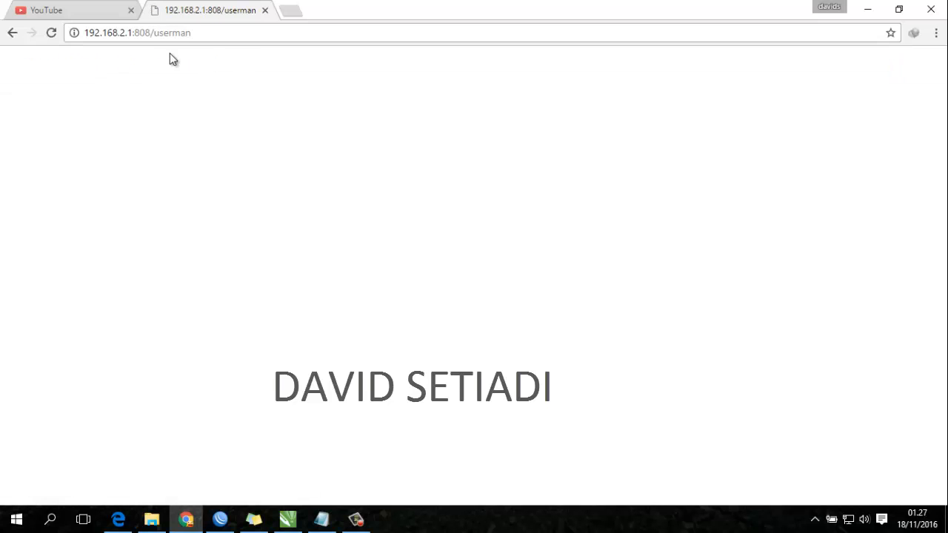
pyautogui.click(255, 37)
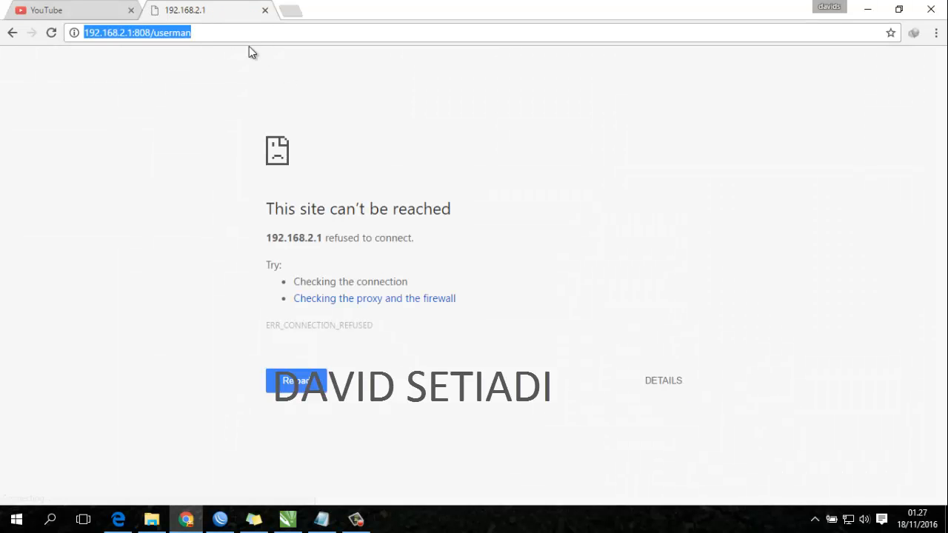
pyautogui.press('Return')
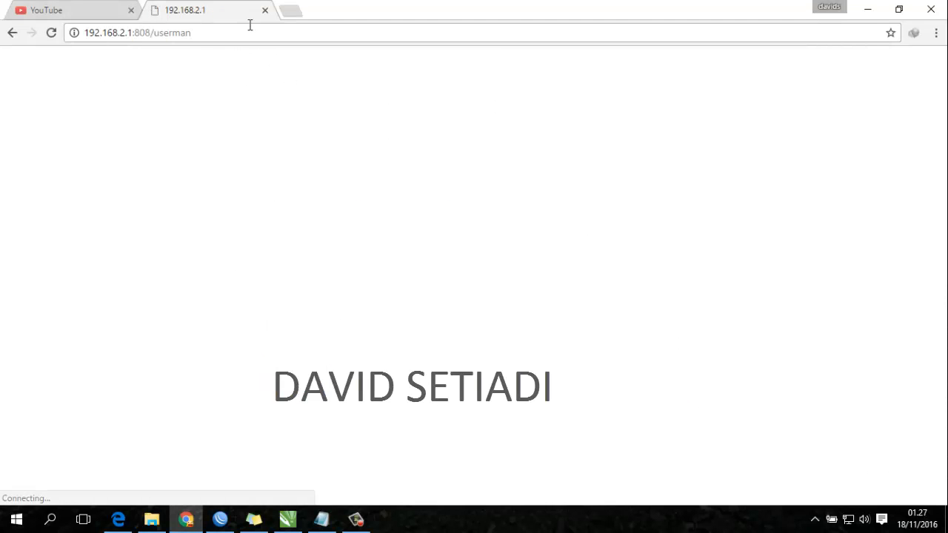
# - Open 192.168.2.1/login in a new tab and submit the hotspot login
pyautogui.click(294, 11)
pyautogui.write('192.168.2.1')
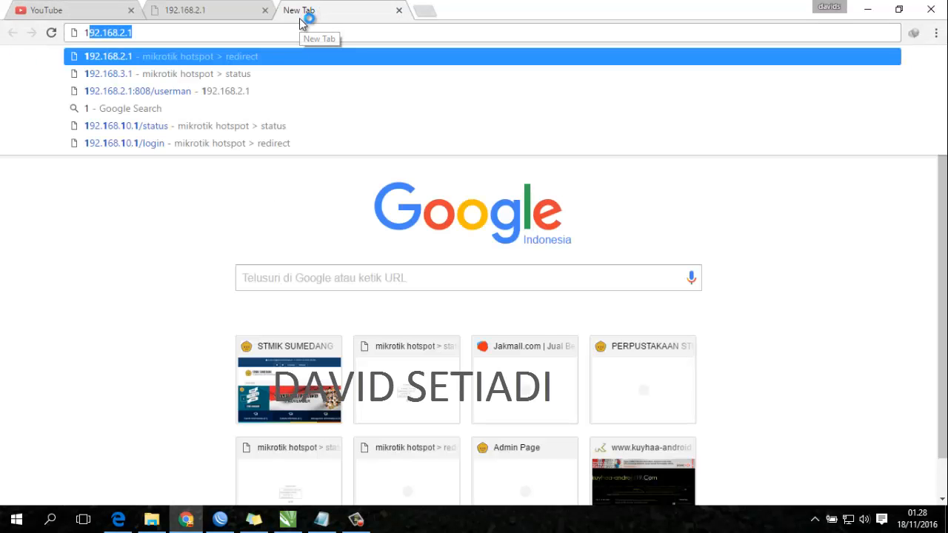
pyautogui.press('Down')
pyautogui.press('Down')
pyautogui.press('Down')
pyautogui.press('Down')
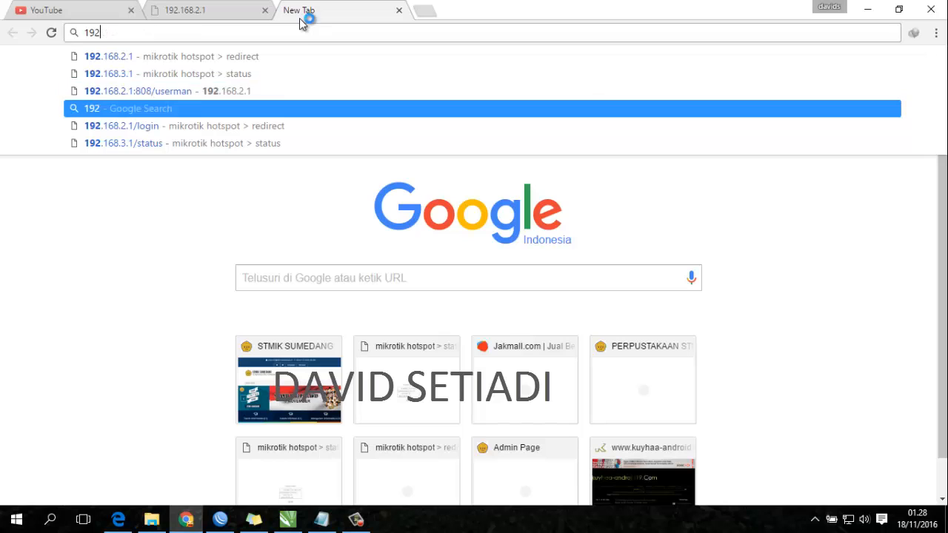
pyautogui.press('Return')
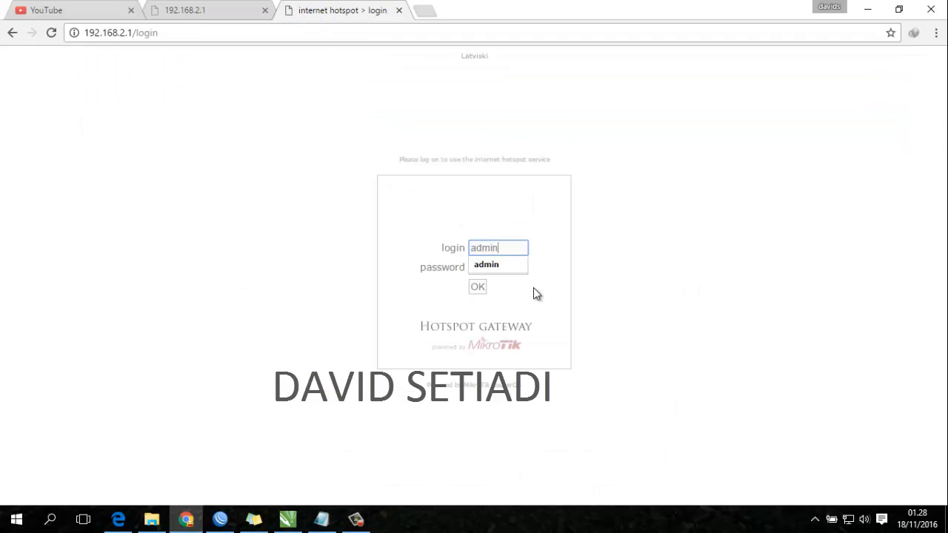
pyautogui.click(477, 287)
# - Reload the User Manager page, then close it and the hotspot status tab
pyautogui.click(212, 9)
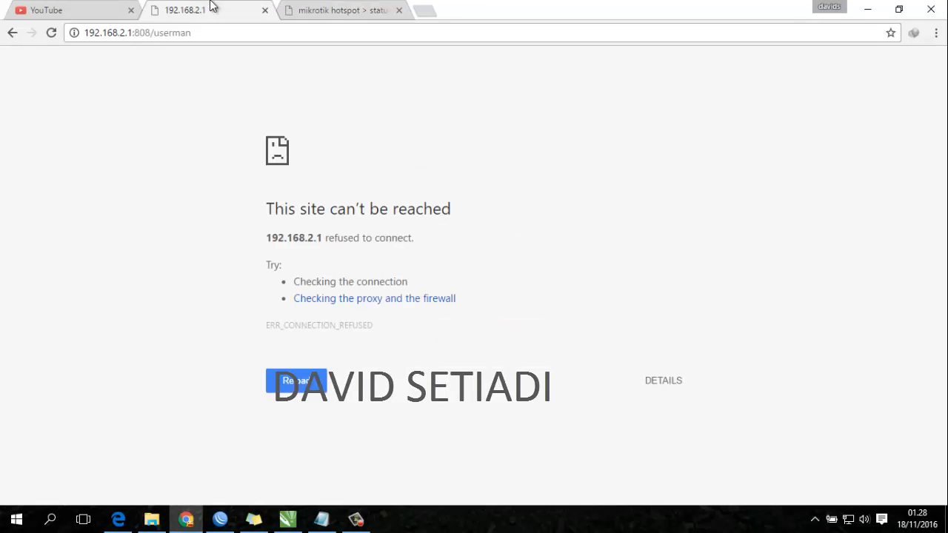
pyautogui.click(230, 39)
pyautogui.press('Return')
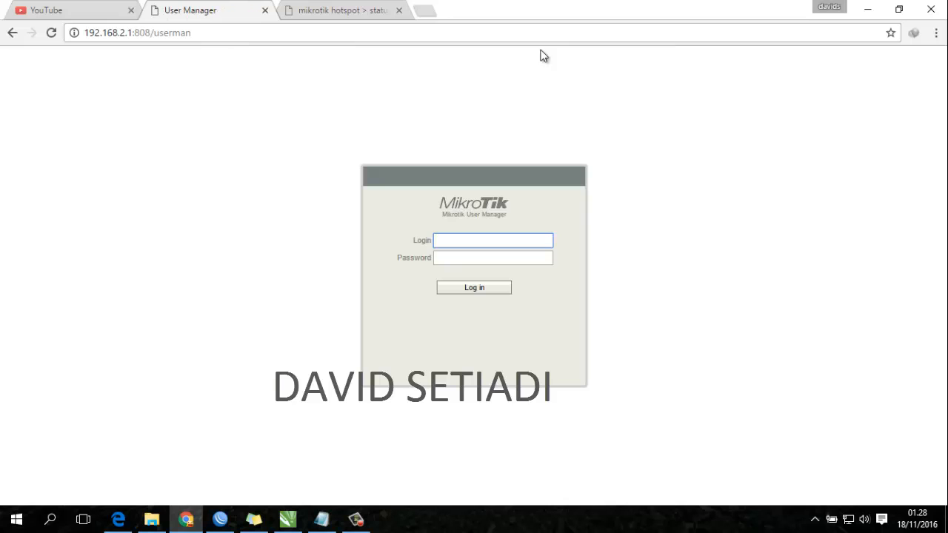
pyautogui.click(265, 12)
pyautogui.click(265, 11)
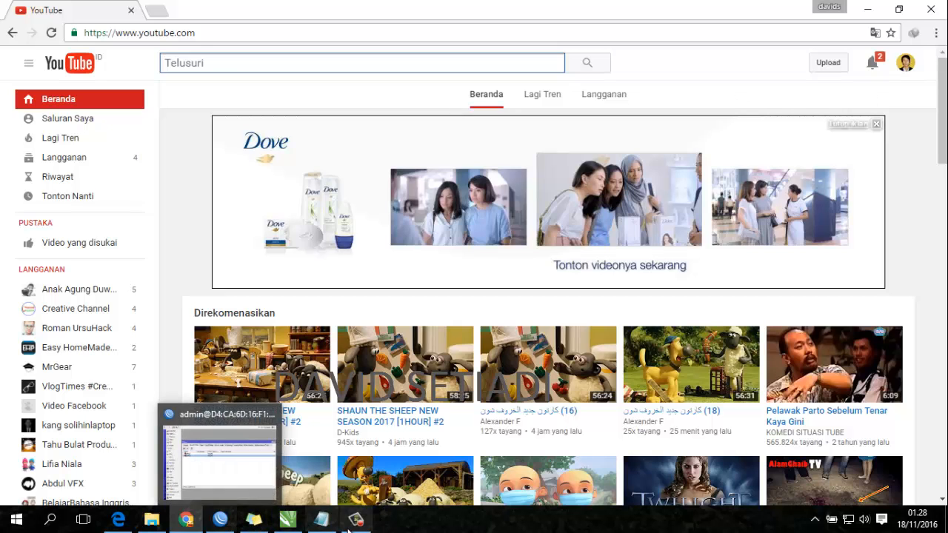
# - Check the hotspot servers and the default and hsprof1 server profiles in WinBox, then return to Chrome
pyautogui.click(220, 519)
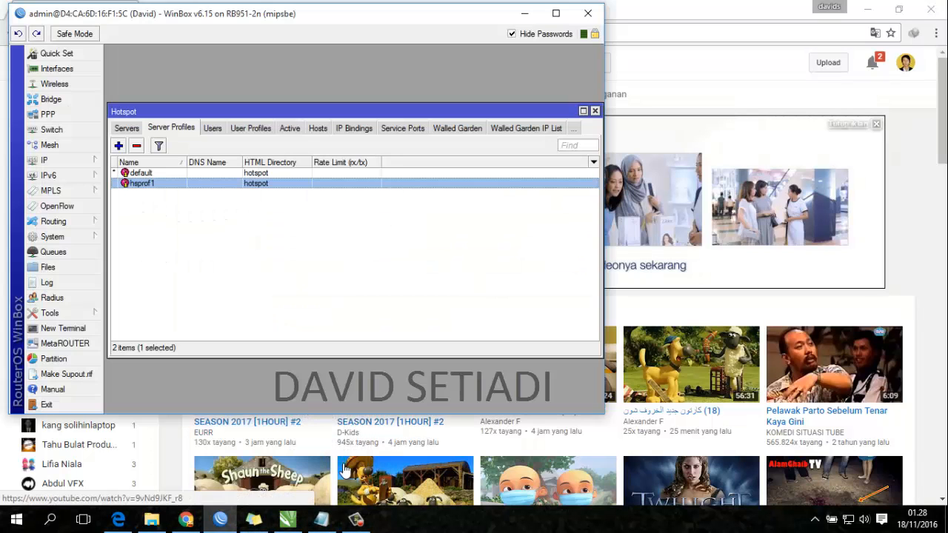
pyautogui.click(320, 520)
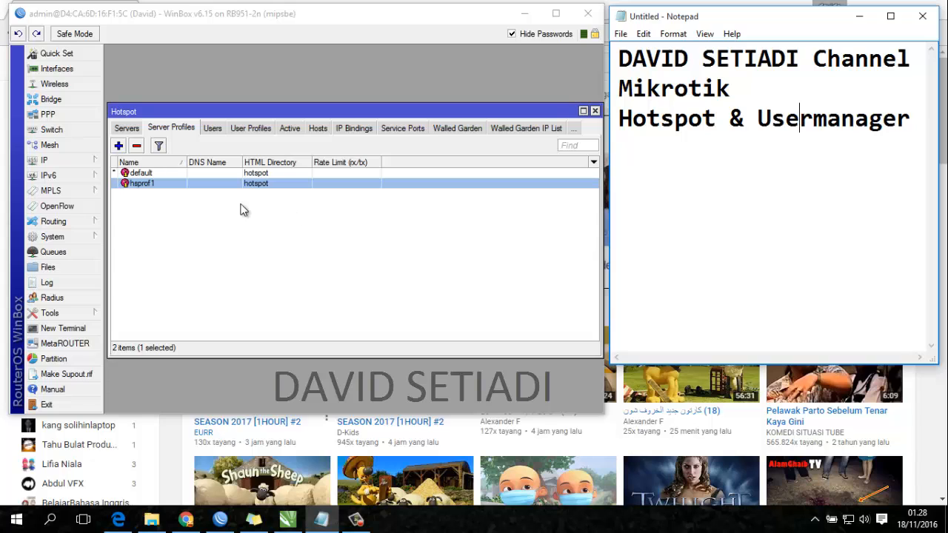
pyautogui.click(134, 133)
pyautogui.click(126, 131)
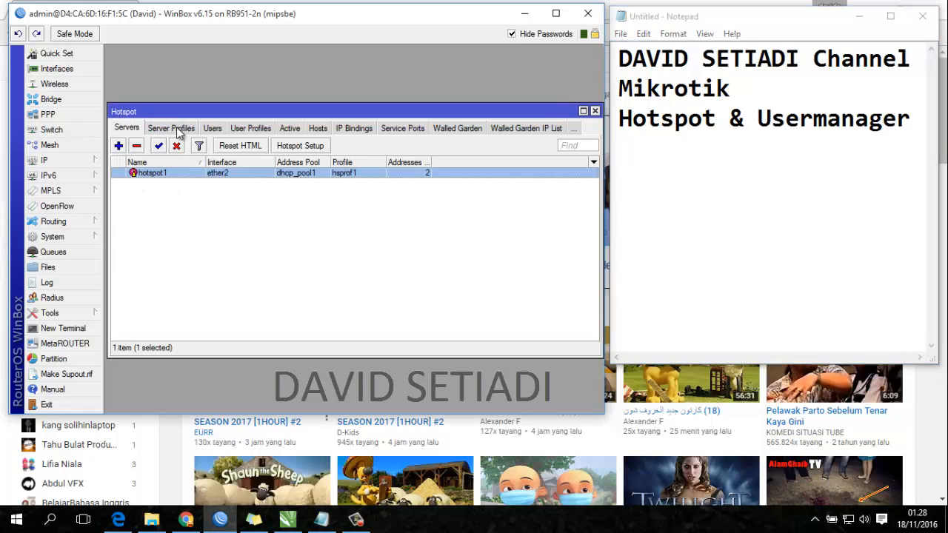
pyautogui.click(178, 131)
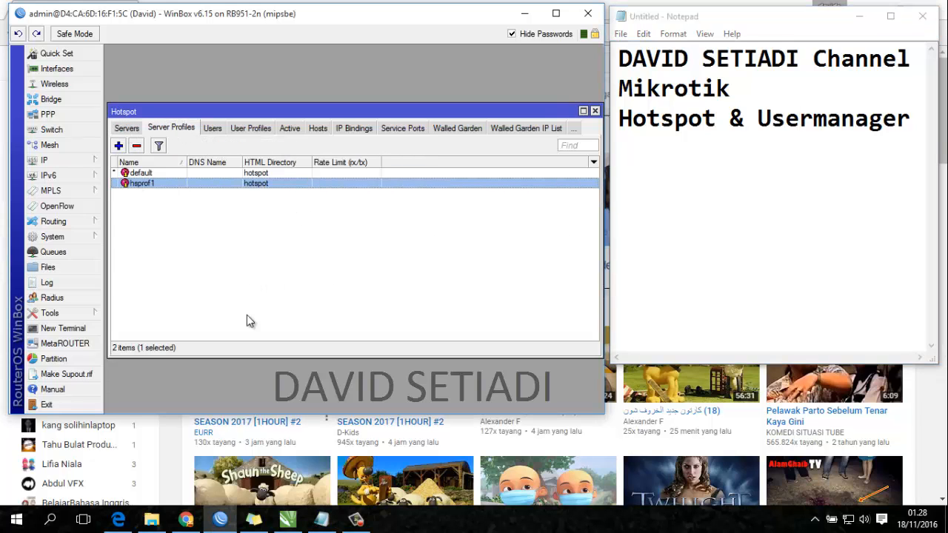
pyautogui.click(186, 519)
# - Open the hotspot login page at 192.168.2.1/login in a new tab
pyautogui.click(159, 15)
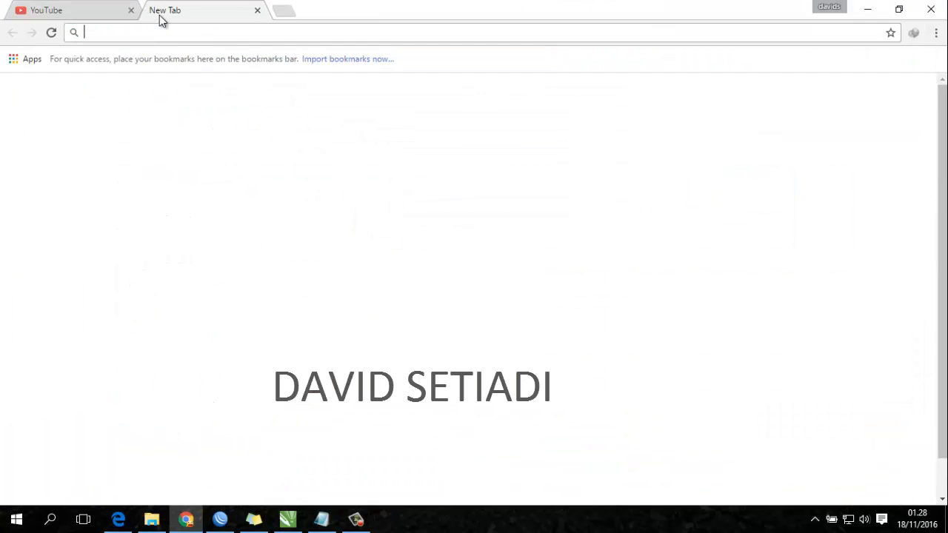
pyautogui.write('192.168.2.1')
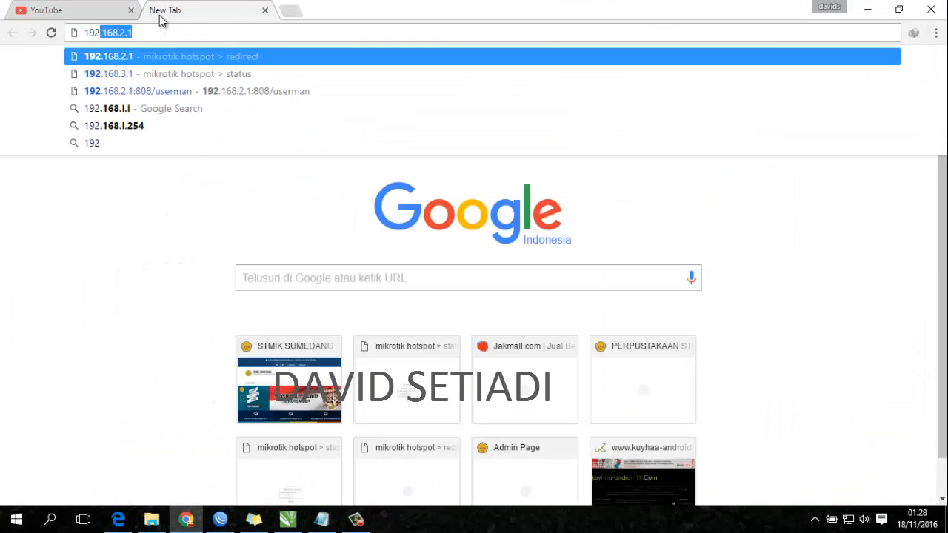
pyautogui.press('Right')
pyautogui.press('Down')
pyautogui.press('Down')
pyautogui.press('Down')
pyautogui.press('Return')
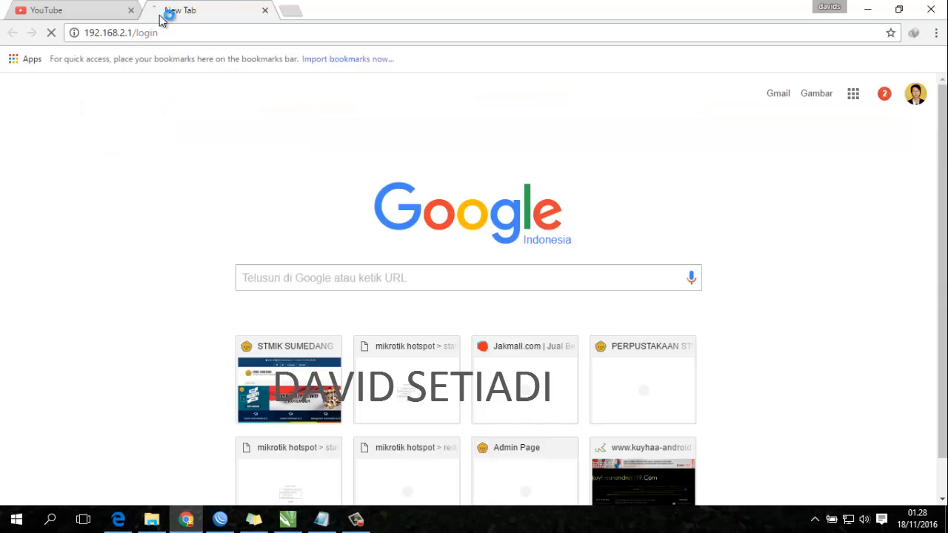
# - Log off the hotspot session and log back in as admin
pyautogui.click(488, 325)
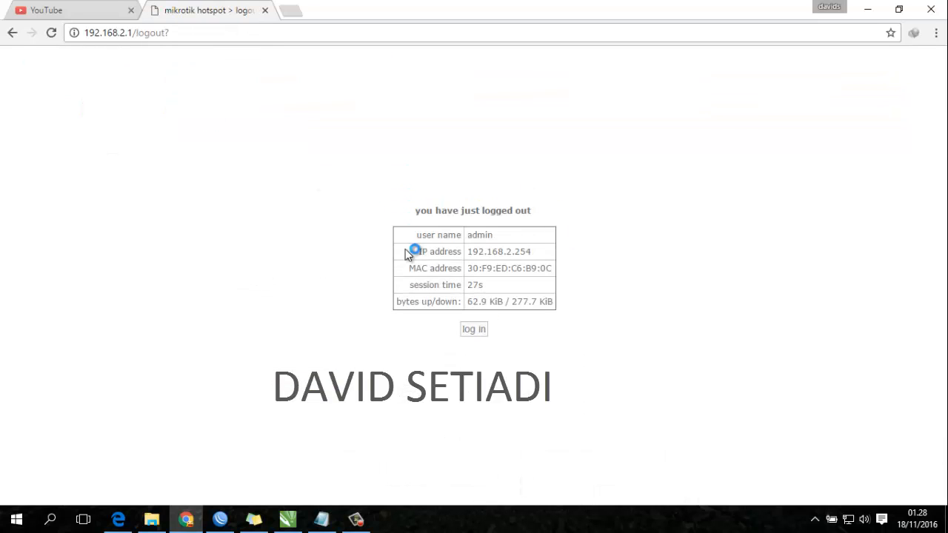
pyautogui.click(473, 327)
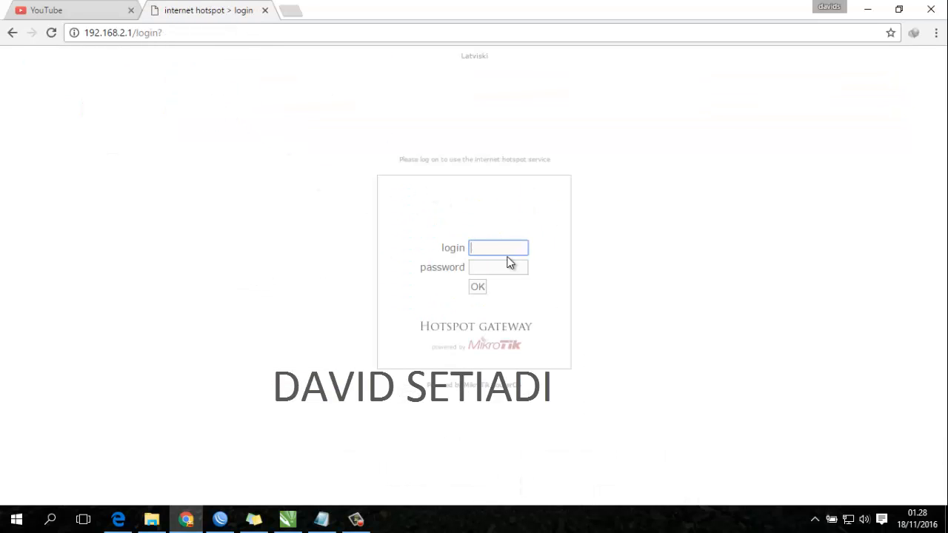
pyautogui.write('admin')
pyautogui.press('Tab')
pyautogui.press('Return')
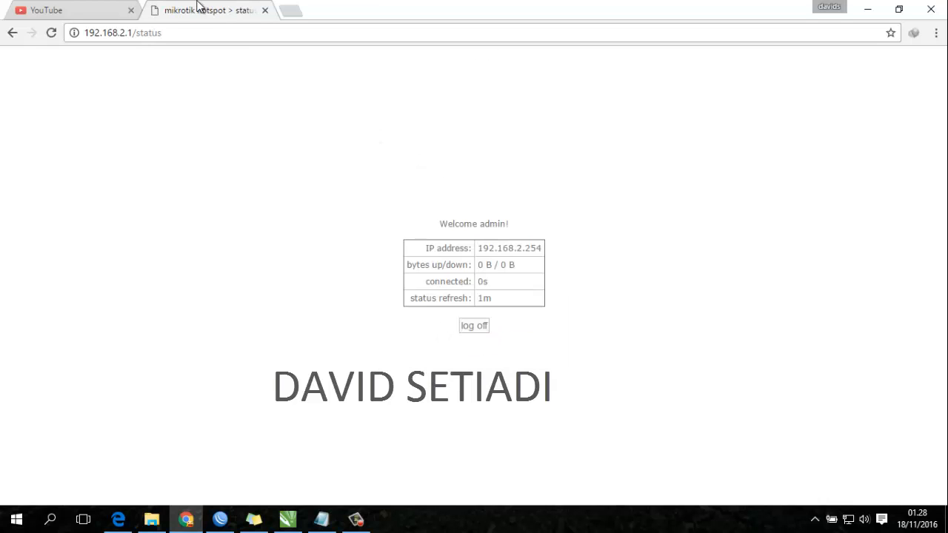
pyautogui.click(291, 11)
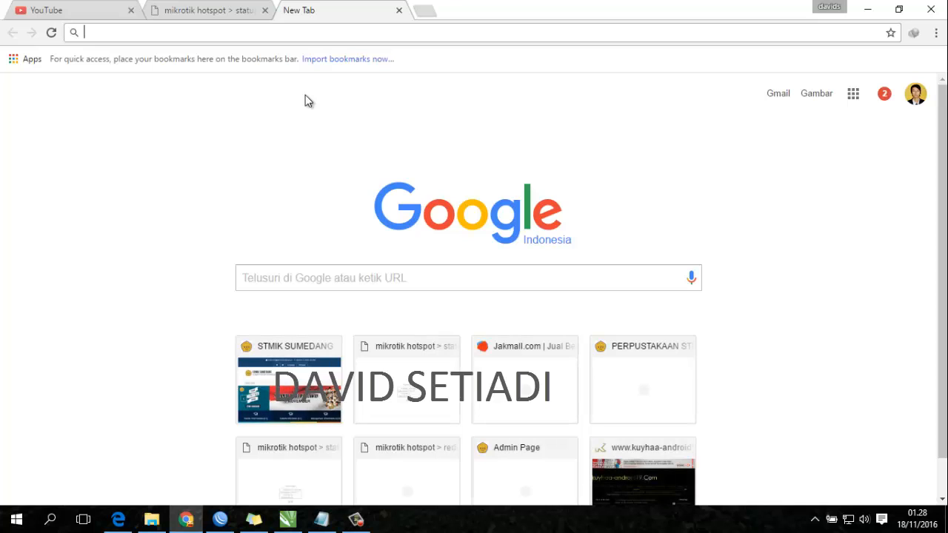
# - Load 192.168.2.1:808/userman from the address-bar suggestion to reach the User Manager login
pyautogui.write('192')
pyautogui.press('Down')
pyautogui.press('Down')
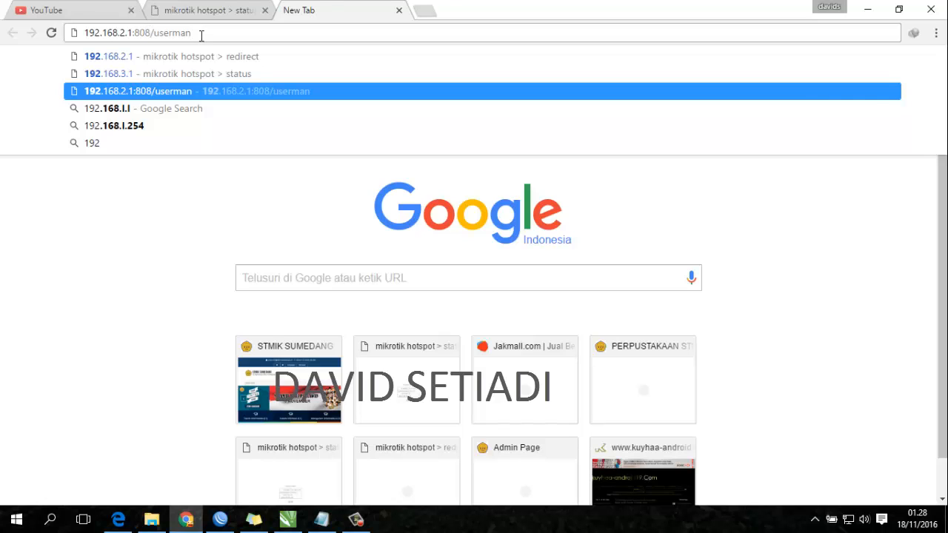
pyautogui.press('Return')
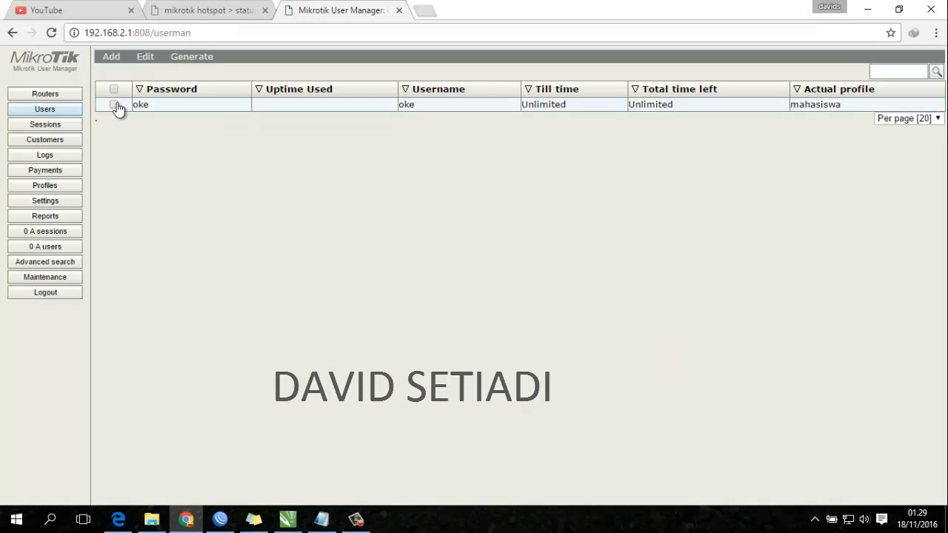
# - Delete the existing User Manager user
pyautogui.click(114, 104)
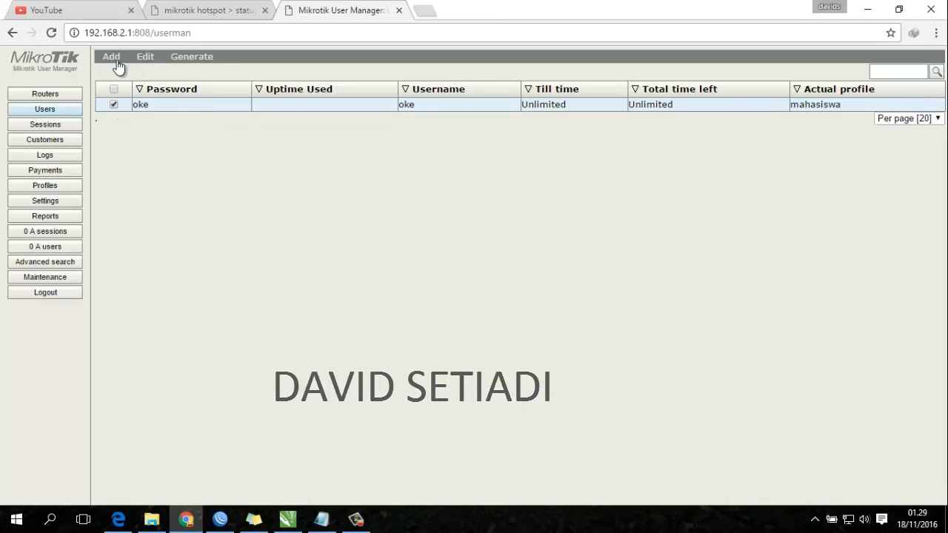
pyautogui.moveTo(110, 61)
pyautogui.moveTo(145, 57)
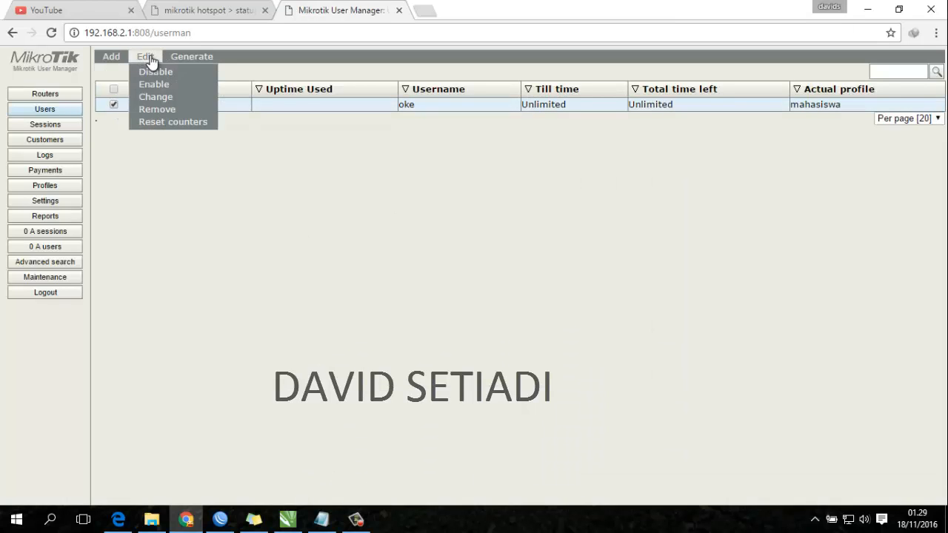
pyautogui.click(163, 109)
pyautogui.click(546, 117)
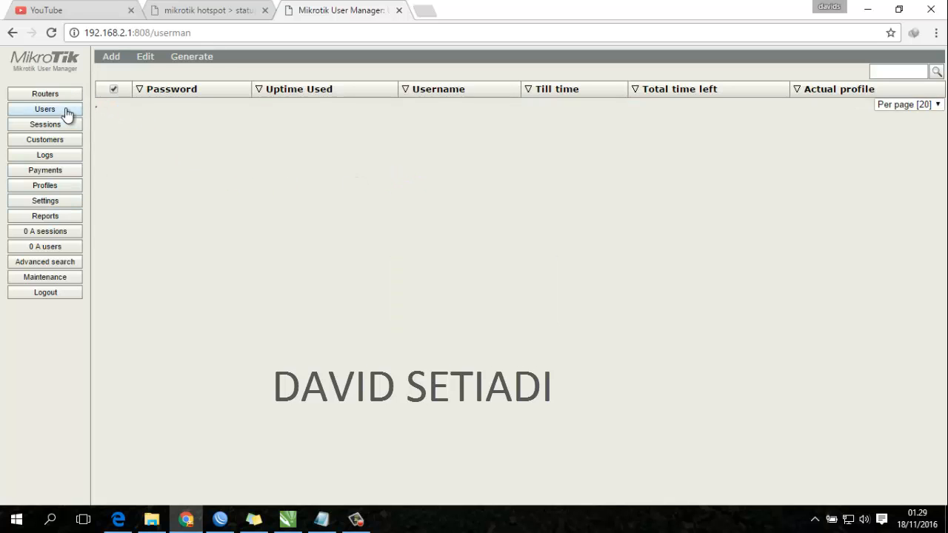
# - Remove the mahasiswa profile and the mhs limitation
pyautogui.click(57, 185)
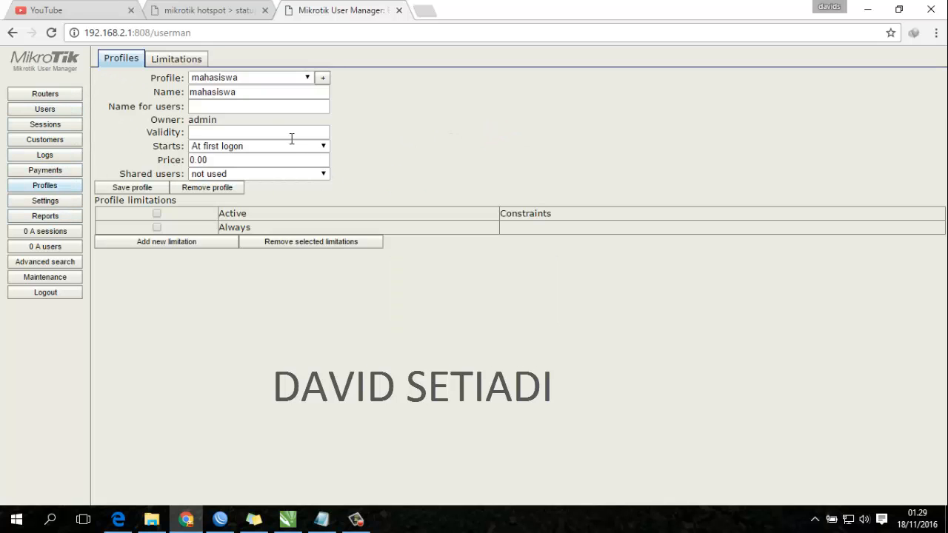
pyautogui.click(202, 187)
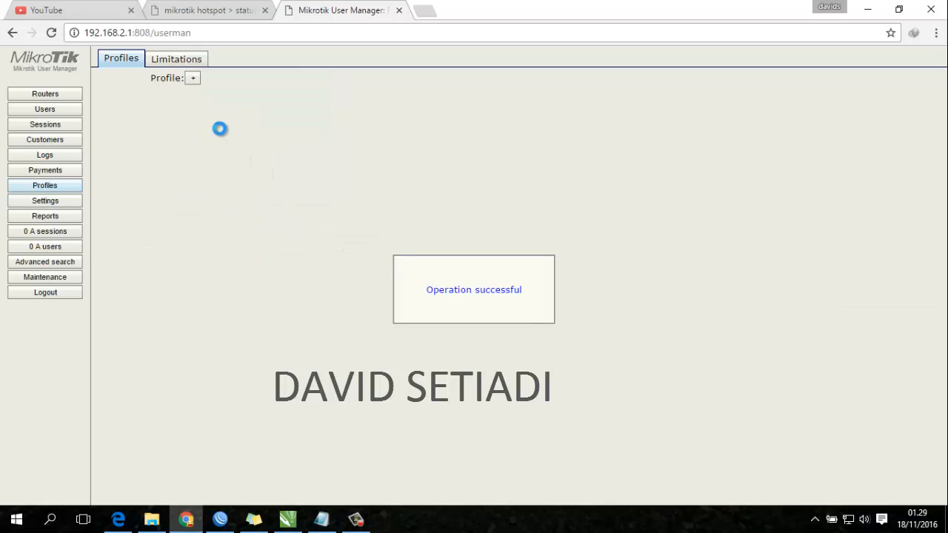
pyautogui.click(181, 60)
pyautogui.click(126, 125)
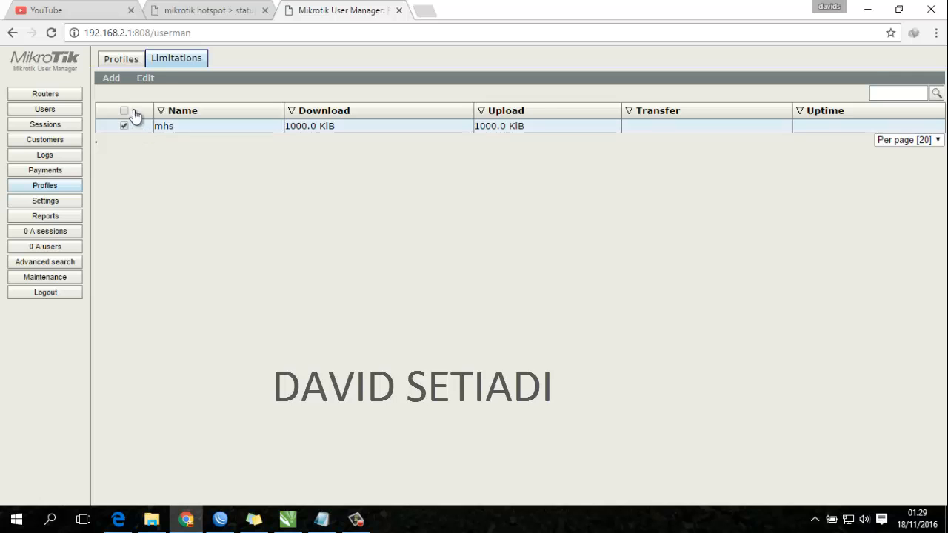
pyautogui.click(155, 93)
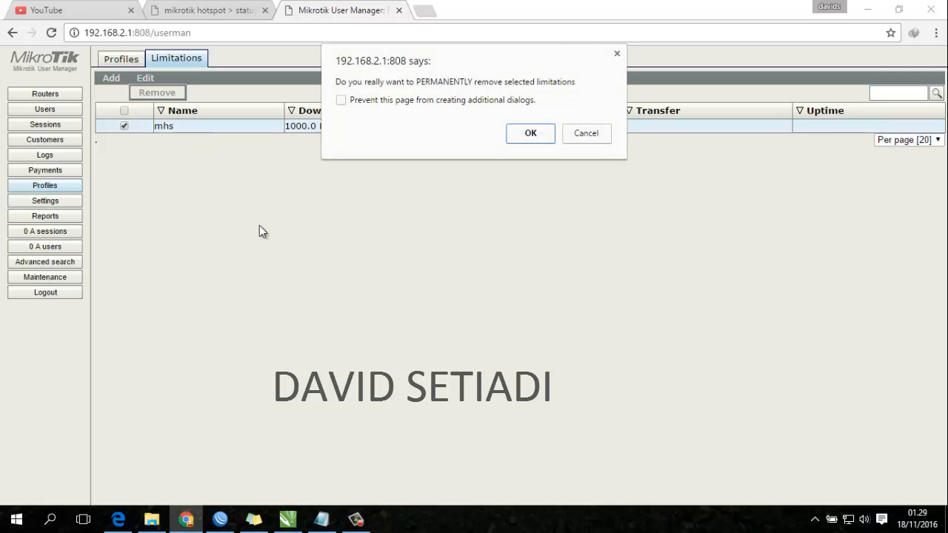
pyautogui.click(530, 134)
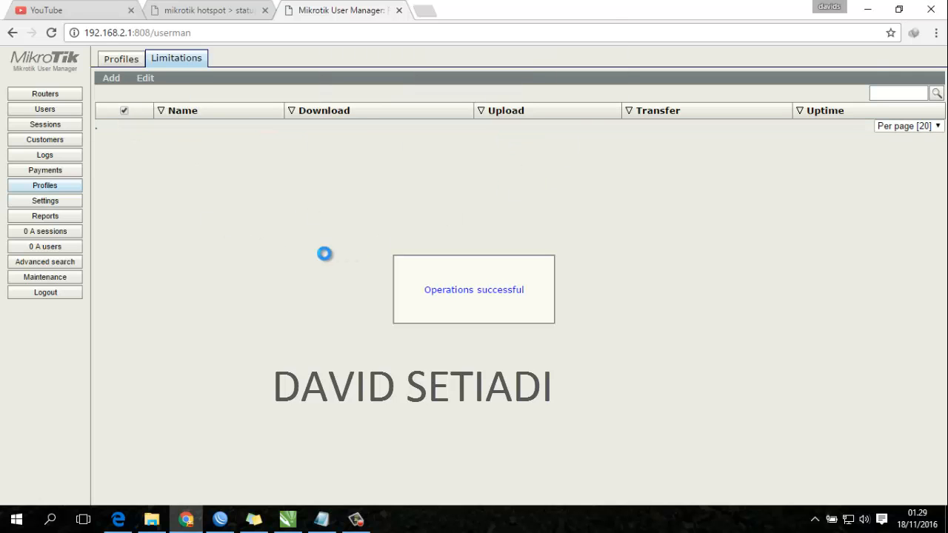
pyautogui.click(62, 95)
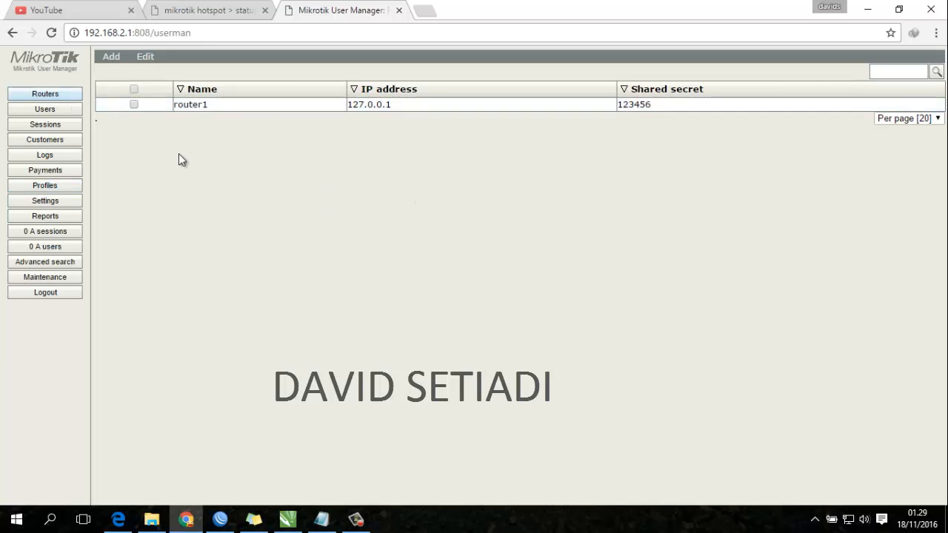
# - Delete the old router1 entry from the Routers list
pyautogui.click(271, 106)
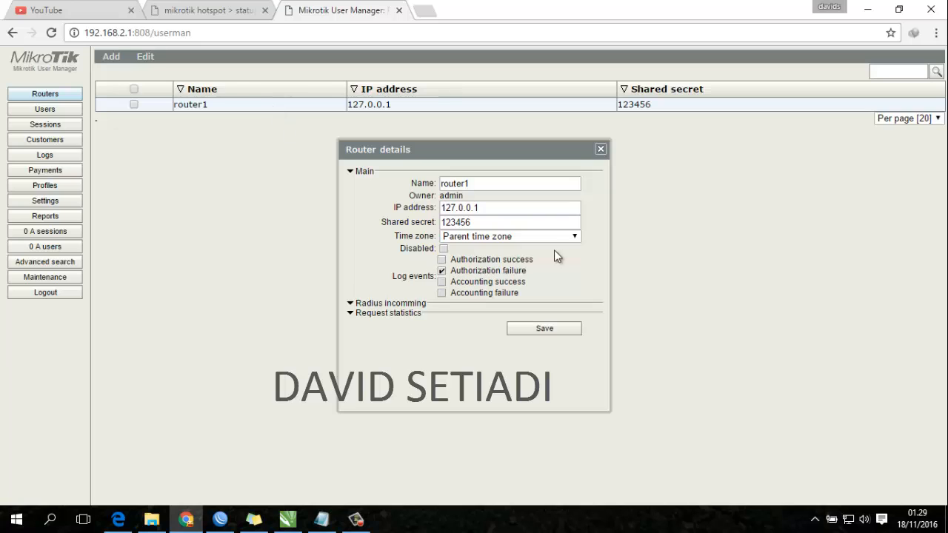
pyautogui.click(599, 154)
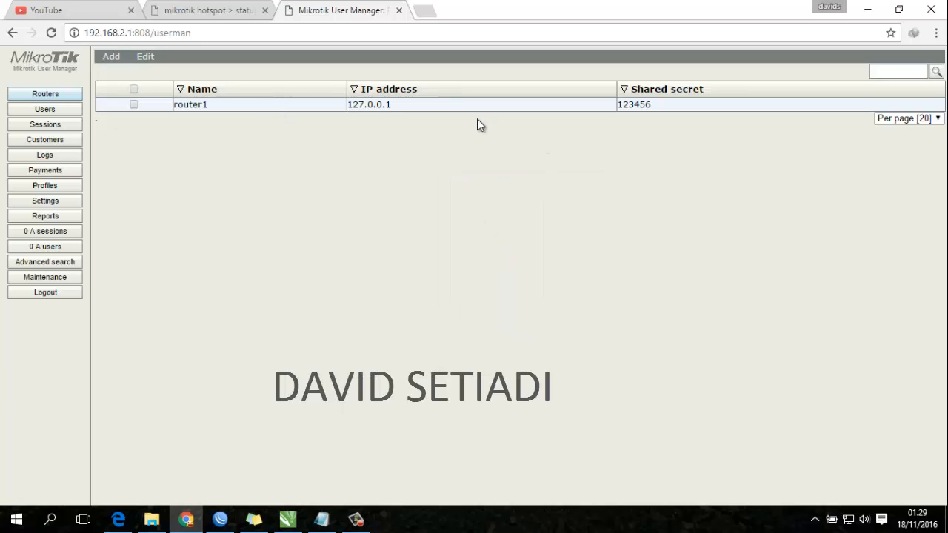
pyautogui.click(133, 105)
pyautogui.click(145, 57)
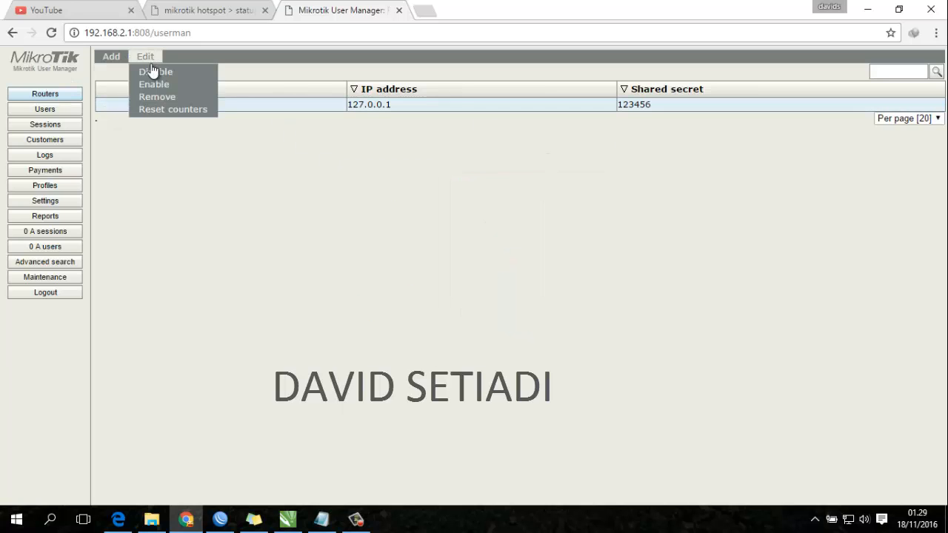
pyautogui.click(192, 99)
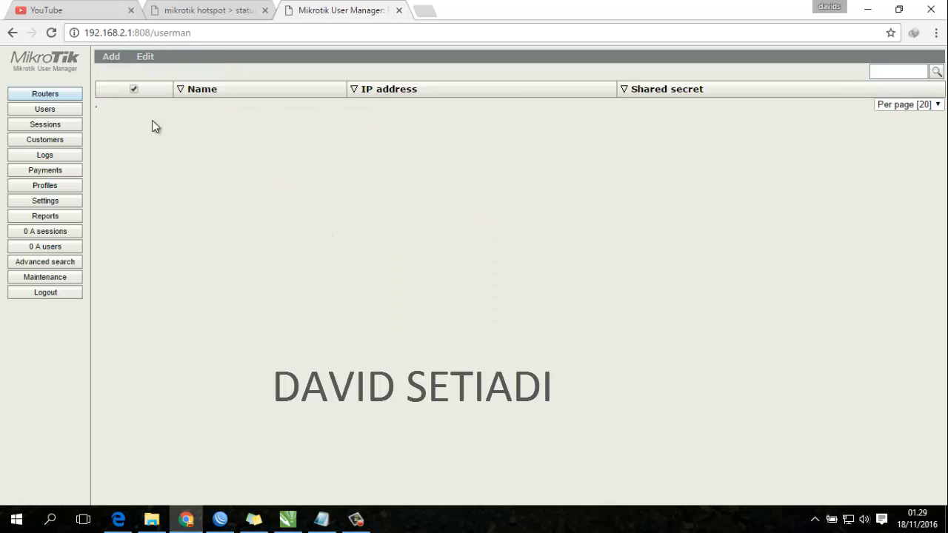
# - Add router1 at IP 127.0.0.1 with a shared secret
pyautogui.click(107, 59)
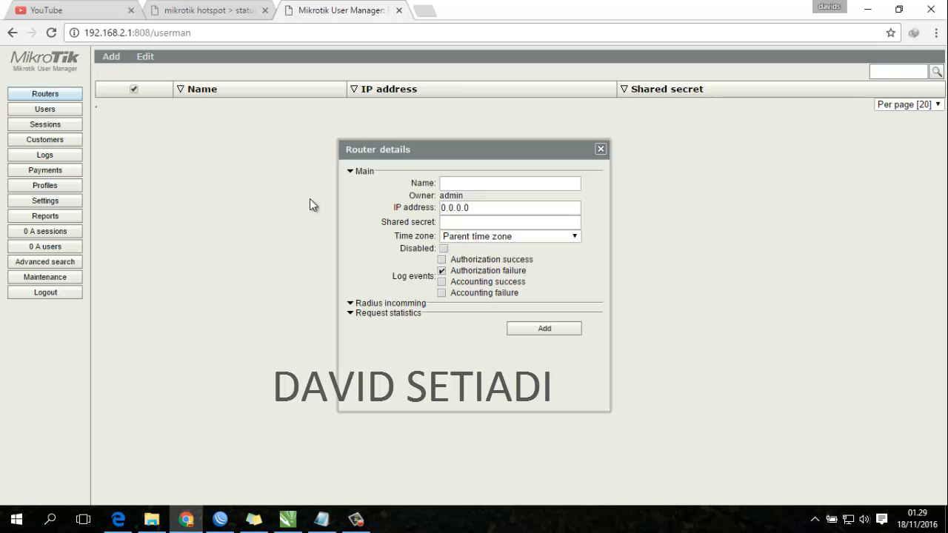
pyautogui.click(447, 182)
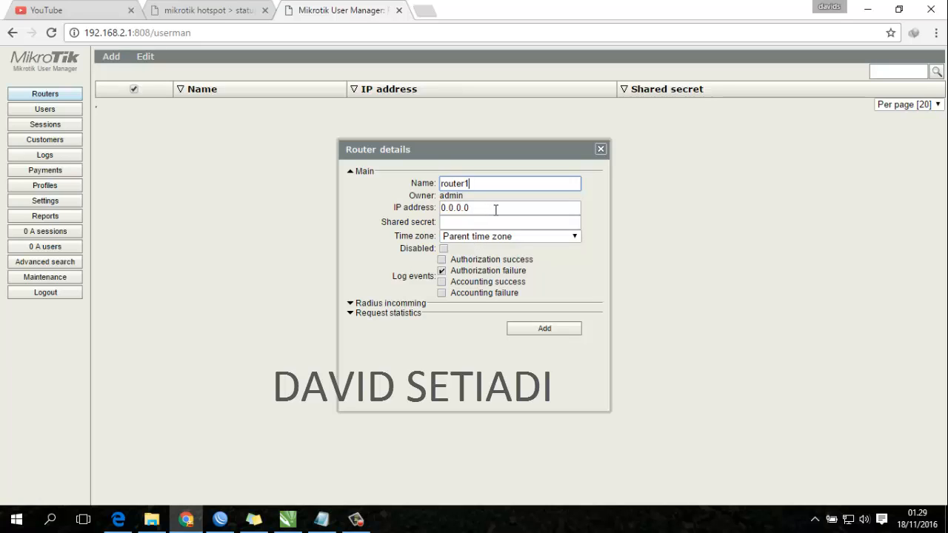
pyautogui.press('Tab')
pyautogui.write('127')
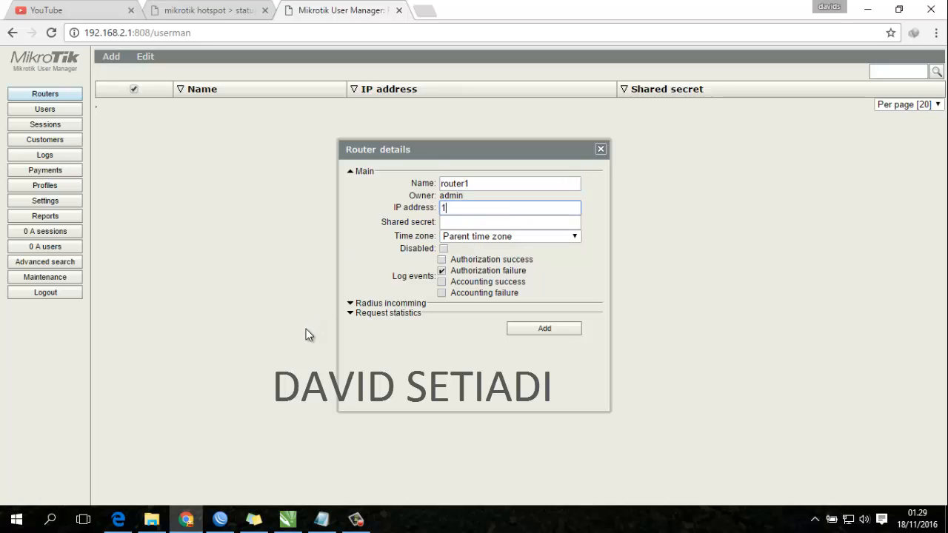
pyautogui.write('0.0.1')
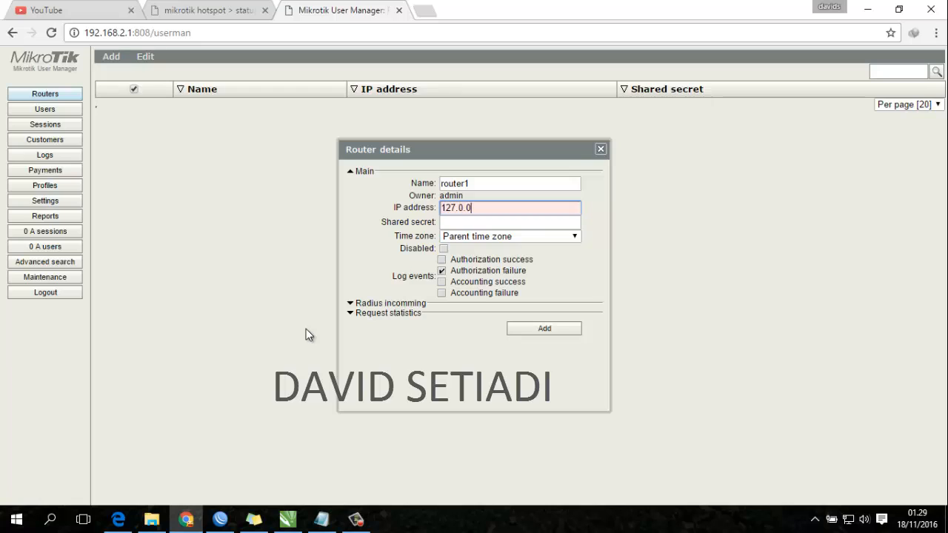
pyautogui.click(473, 220)
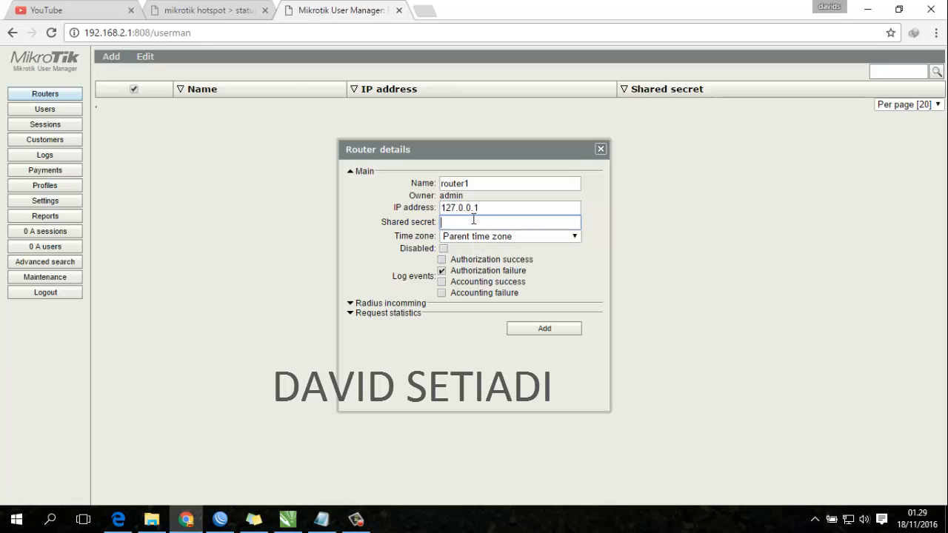
pyautogui.write('123456')
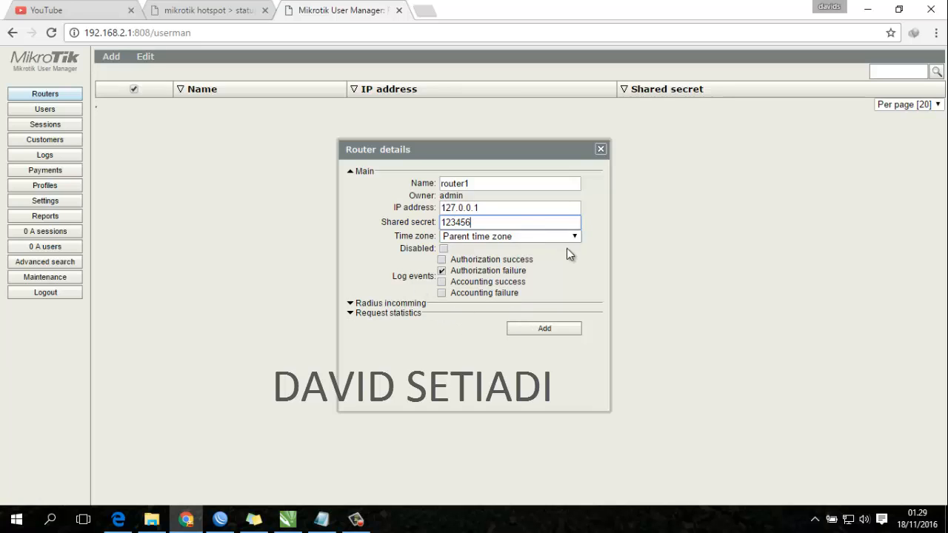
pyautogui.click(546, 328)
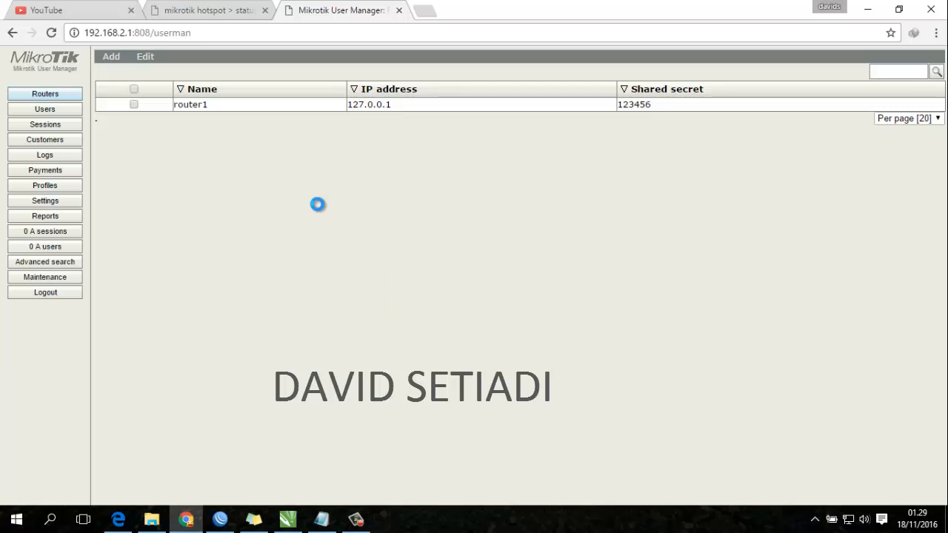
# - Create the profiles 'mahasiswa' and 'dosen', ticking the Always limitation row
pyautogui.click(67, 183)
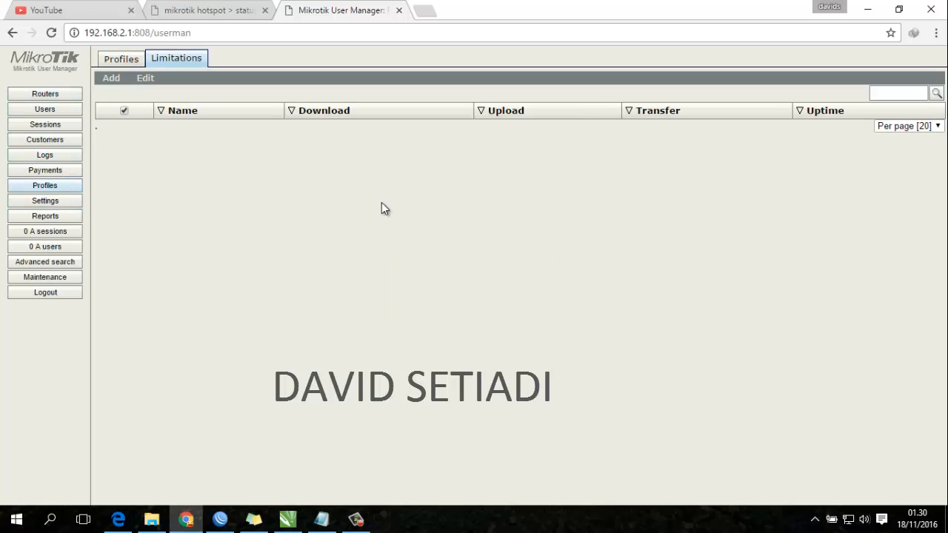
pyautogui.click(141, 58)
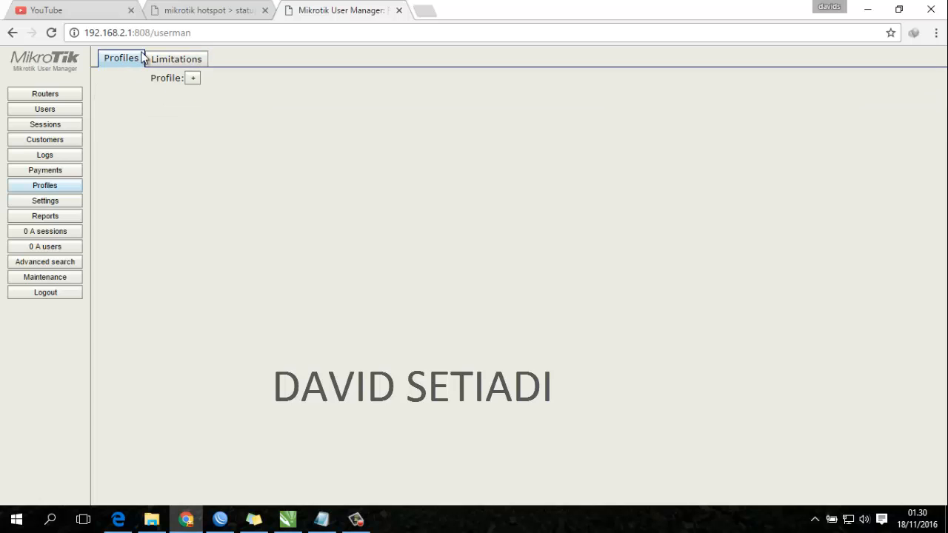
pyautogui.click(191, 79)
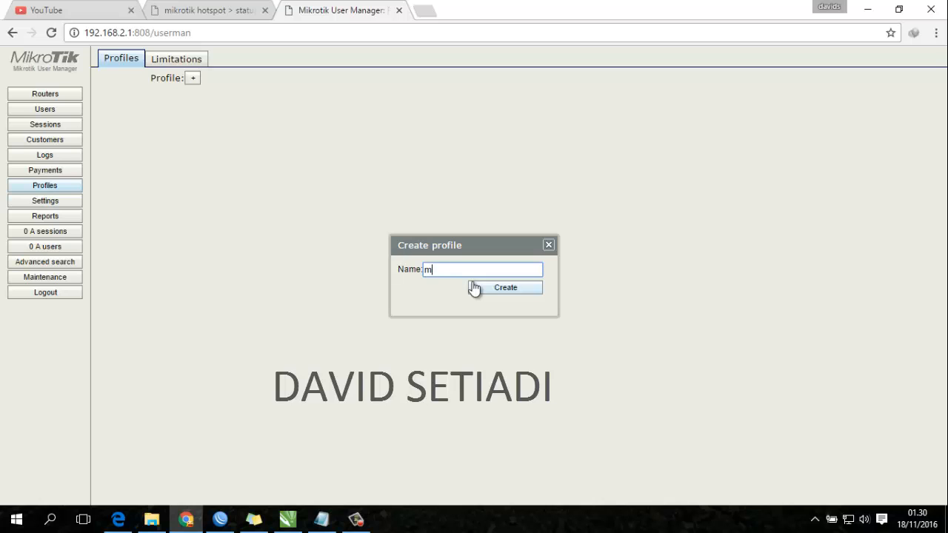
pyautogui.write('mahasiswa')
pyautogui.click(483, 287)
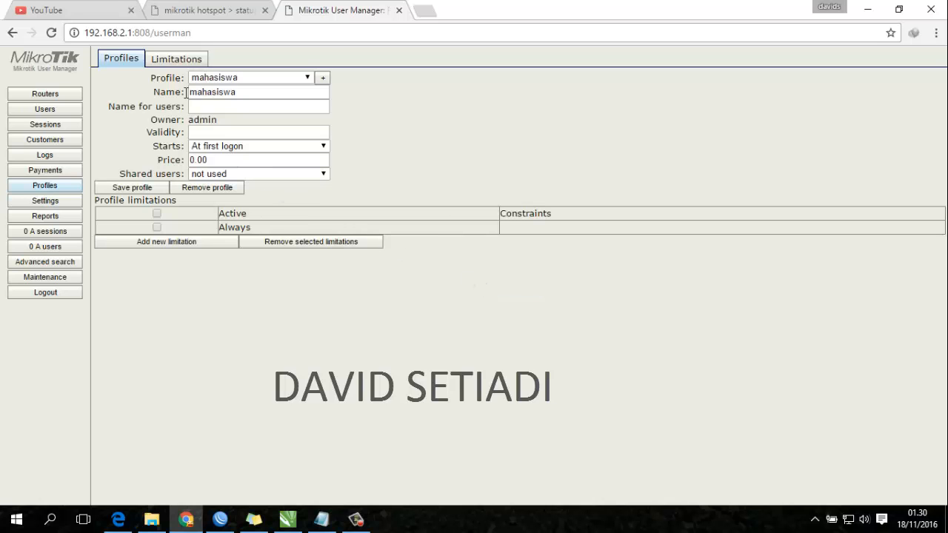
pyautogui.click(322, 78)
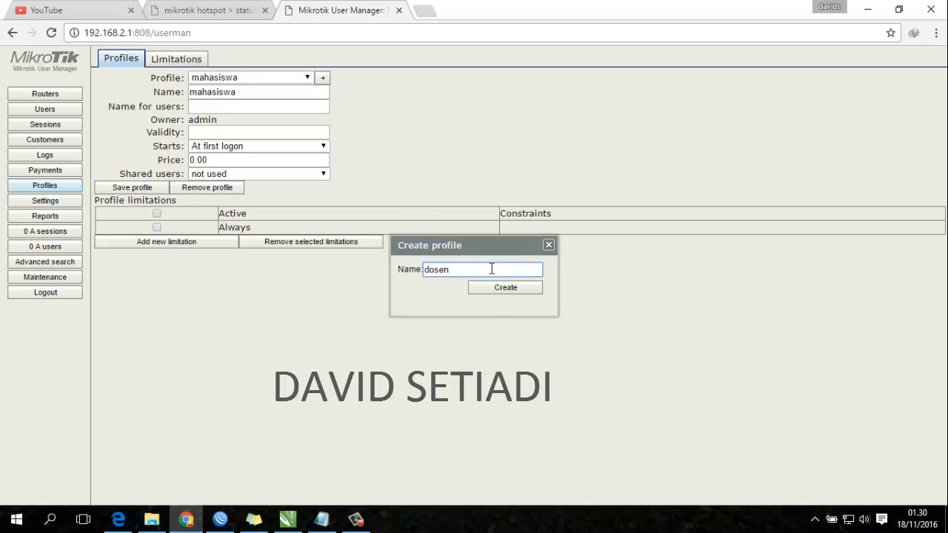
pyautogui.click(492, 290)
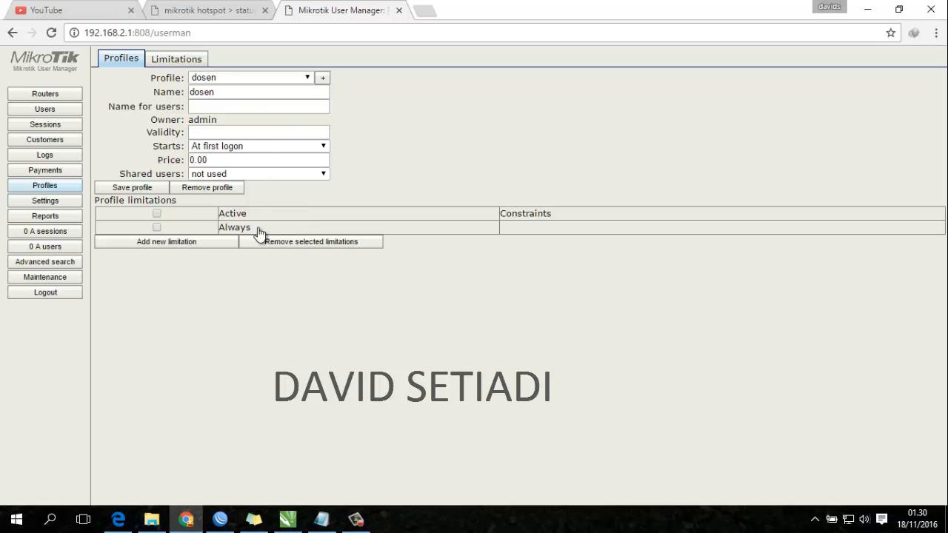
pyautogui.click(156, 227)
pyautogui.click(176, 59)
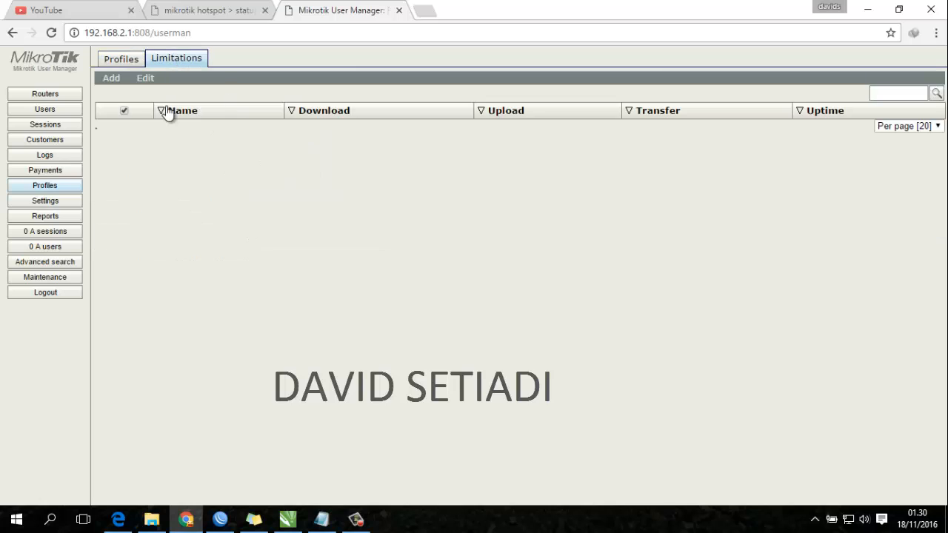
# - Add a limitation named 'mahasiswa' with a 1000k download rate limit
pyautogui.click(112, 80)
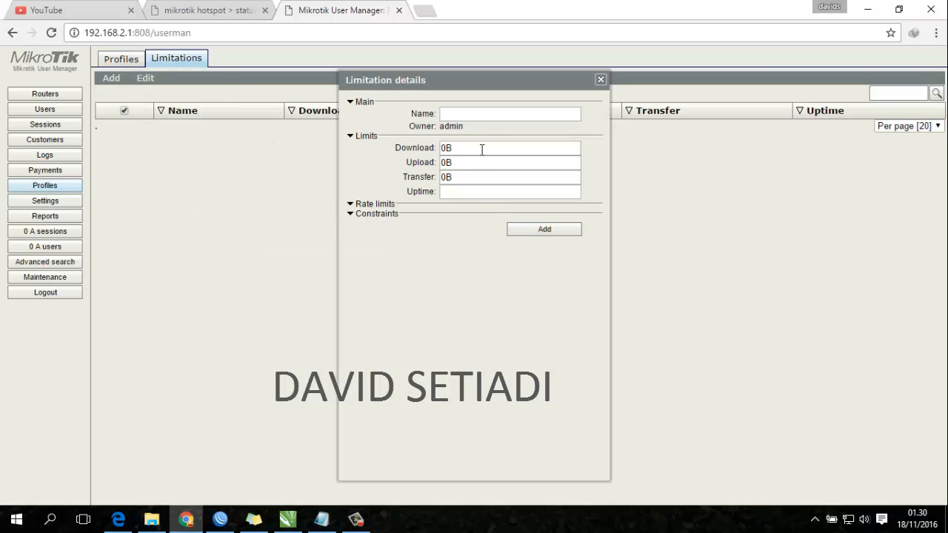
pyautogui.click(473, 116)
pyautogui.write('mahasiswa')
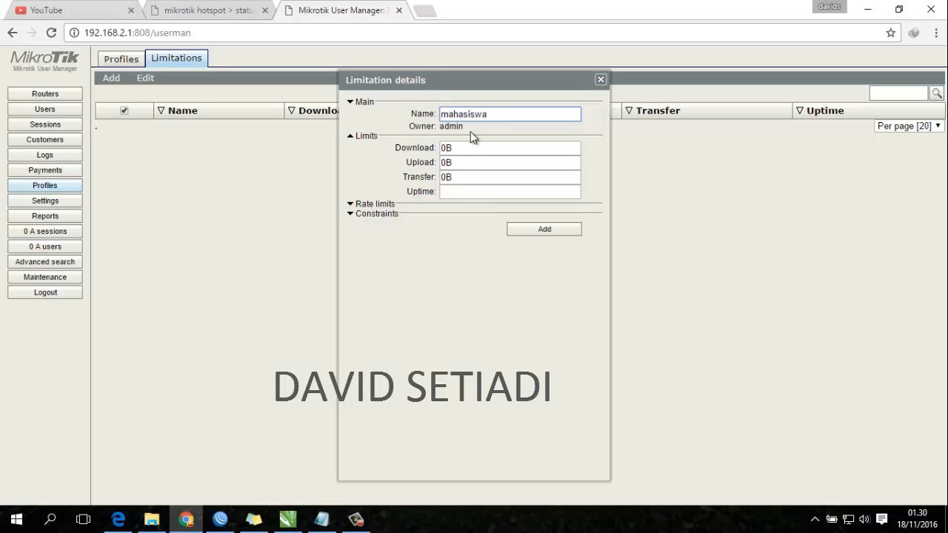
pyautogui.click(470, 147)
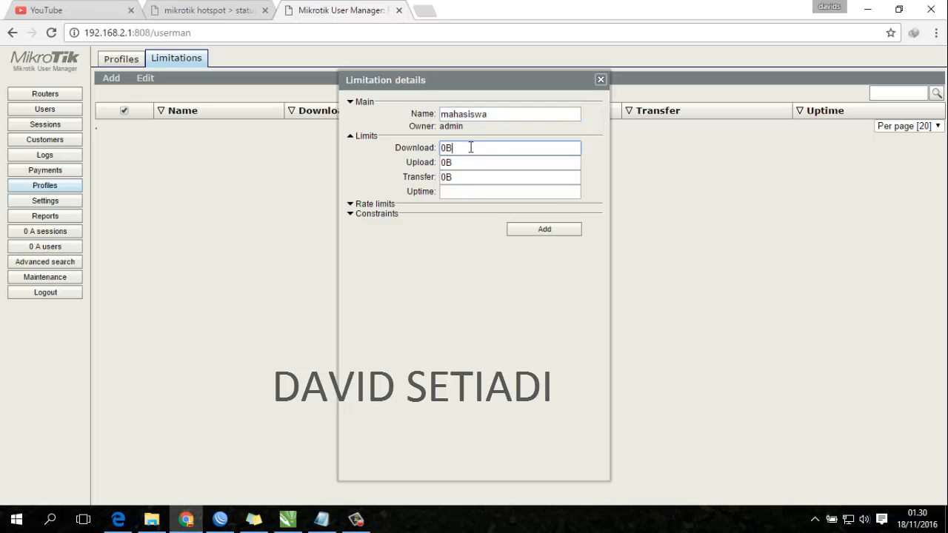
pyautogui.click(476, 204)
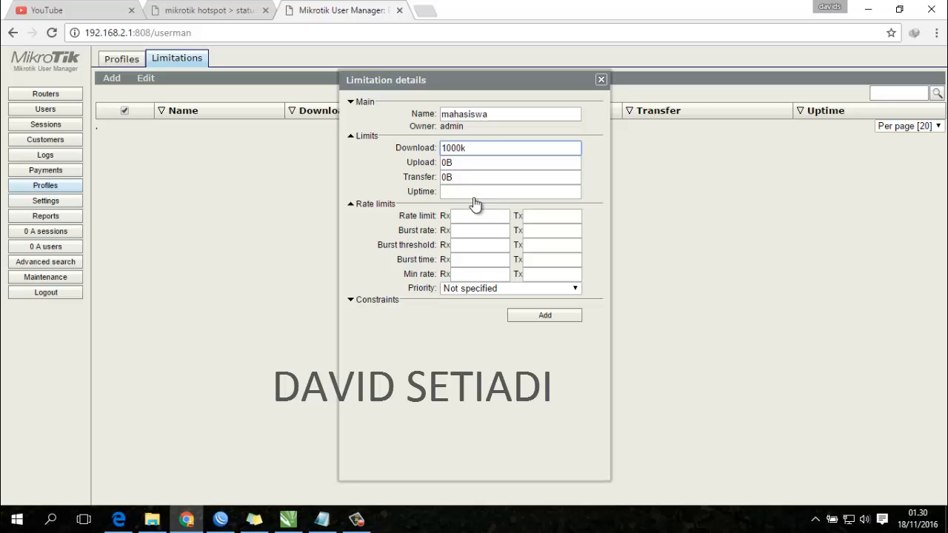
pyautogui.click(528, 319)
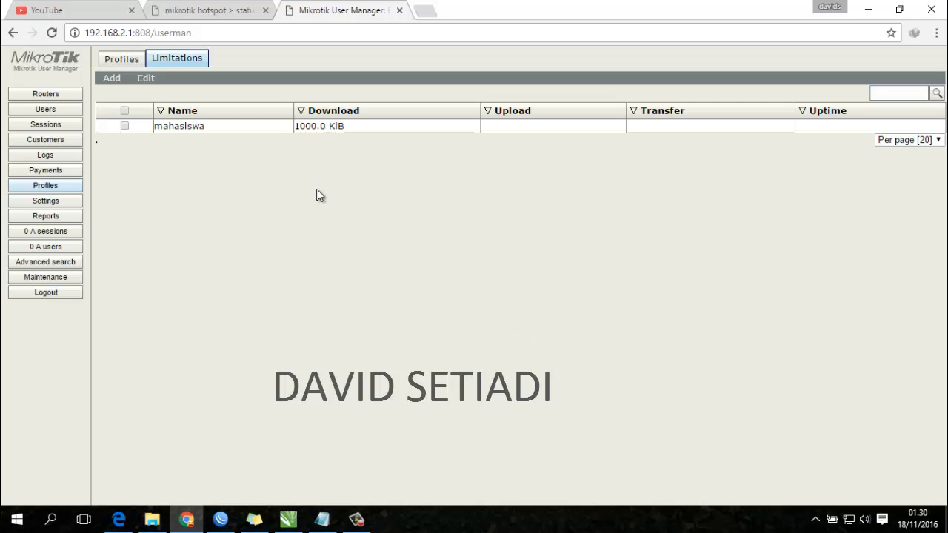
# - Attach the mahasiswa limitation (1000 KiB download) to the mahasiswa profile as Always
pyautogui.click(138, 60)
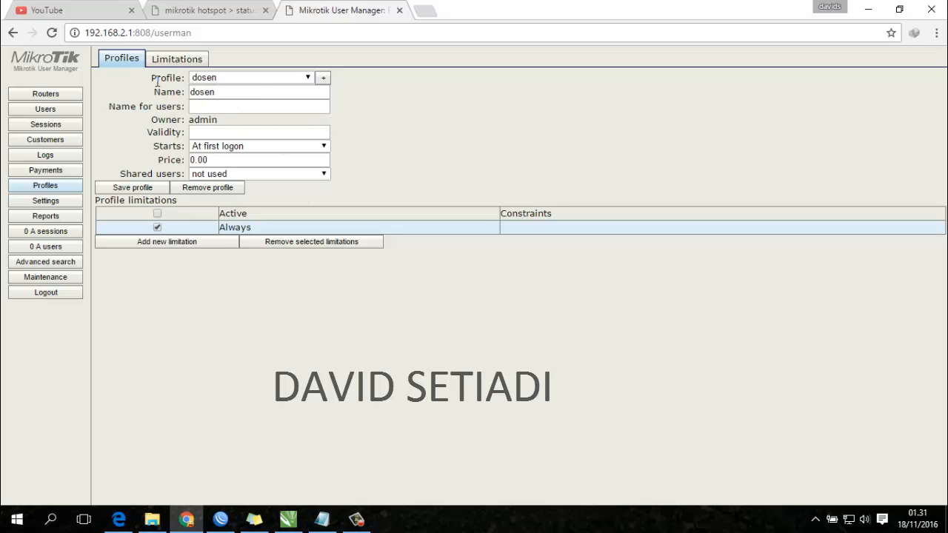
pyautogui.click(308, 80)
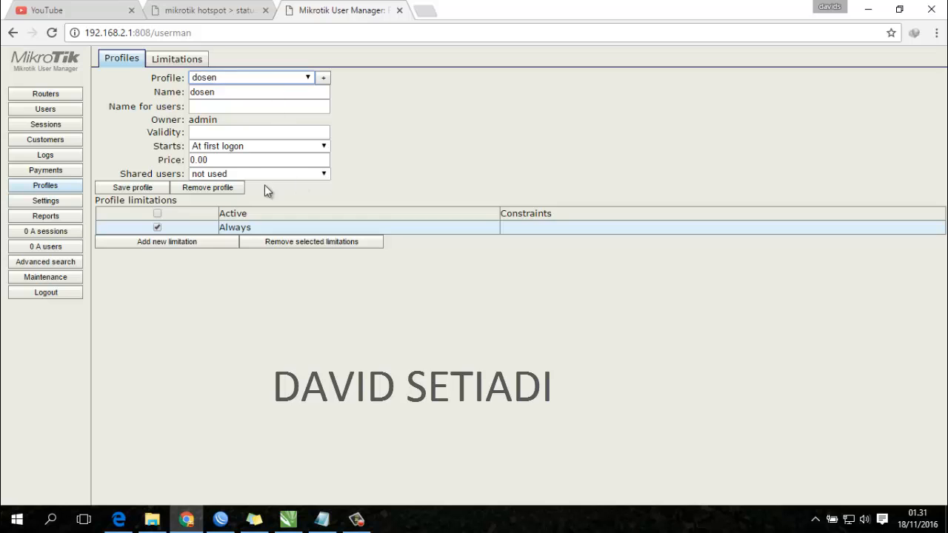
pyautogui.click(181, 62)
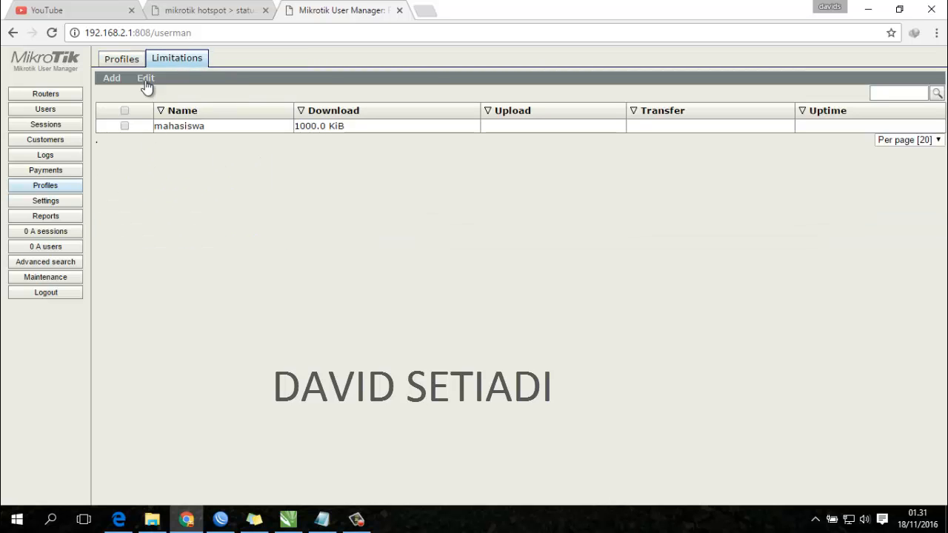
pyautogui.click(119, 60)
pyautogui.click(240, 78)
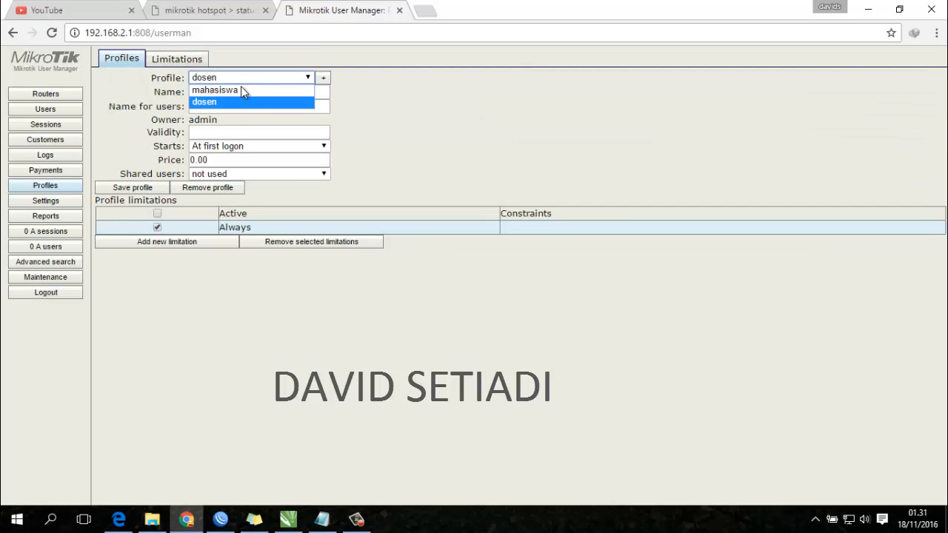
pyautogui.click(241, 87)
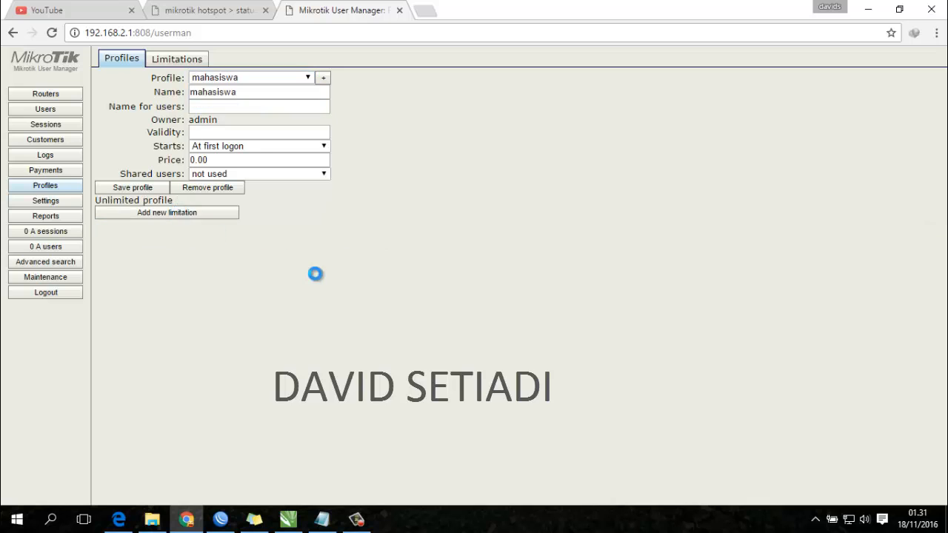
pyautogui.click(470, 250)
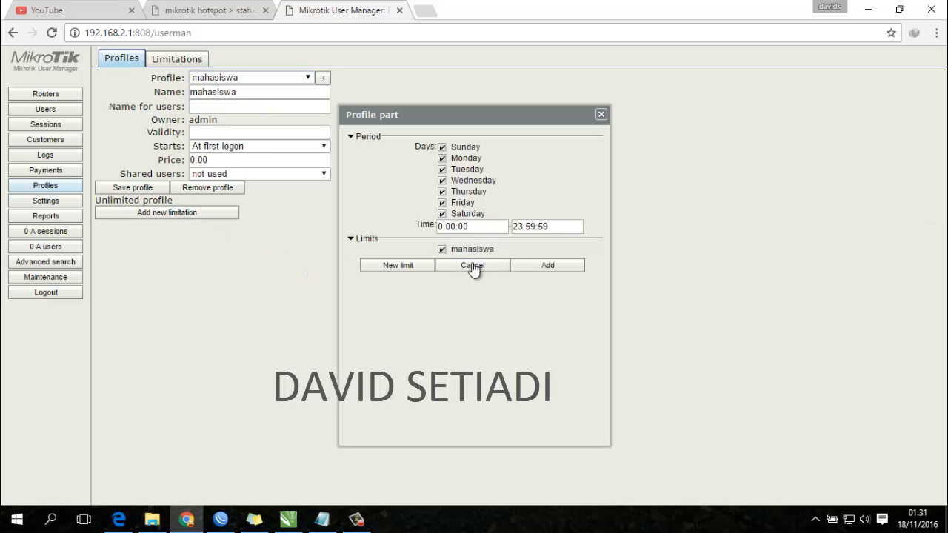
pyautogui.click(540, 266)
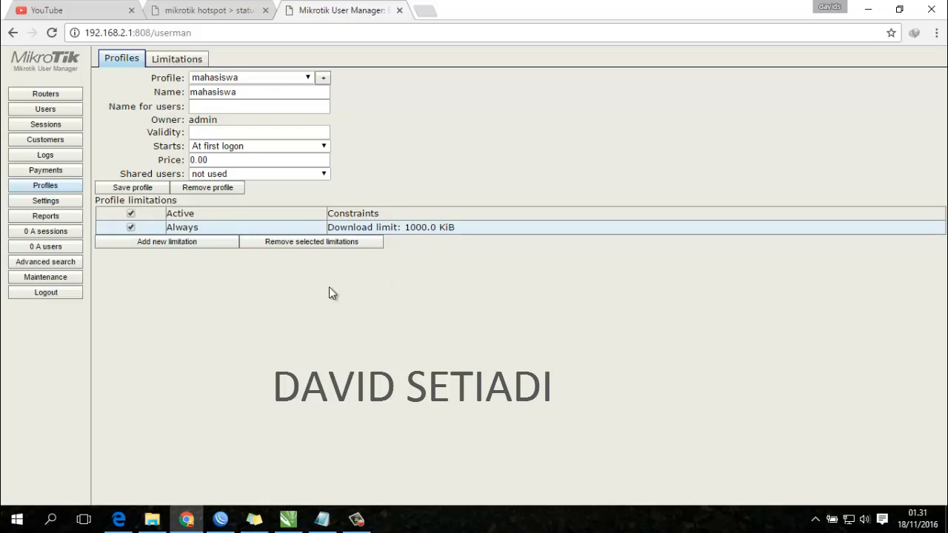
# - Add a single test user with a password, assigned the mahasiswa profile
pyautogui.click(46, 109)
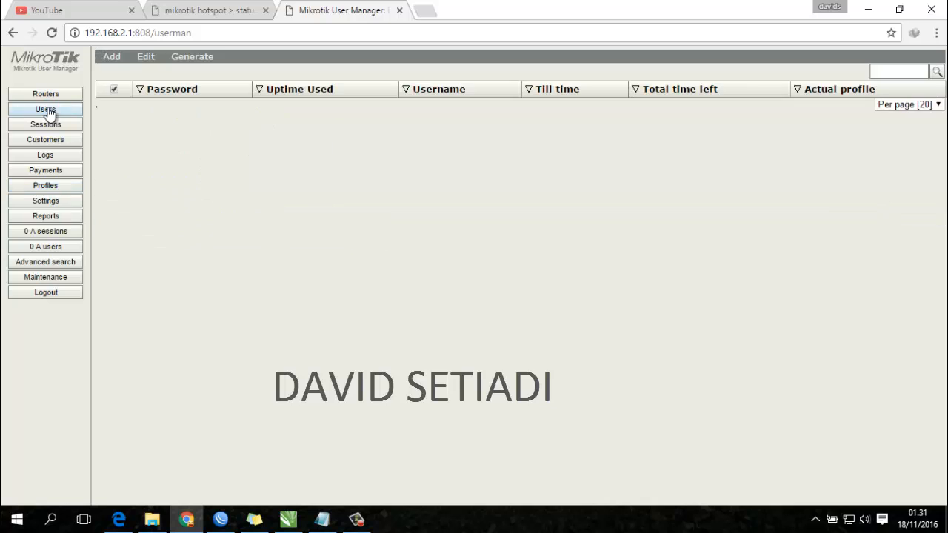
pyautogui.click(113, 72)
pyautogui.click(498, 149)
pyautogui.write('tes')
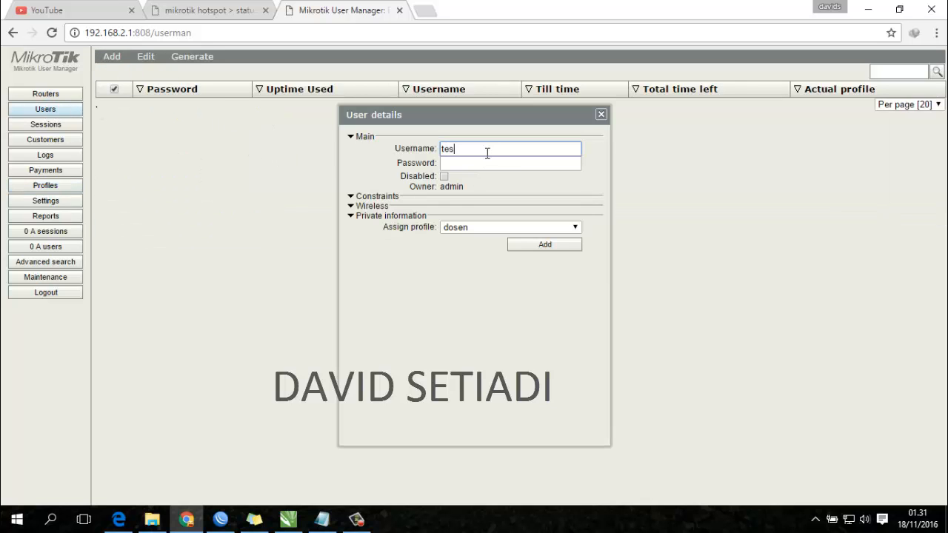
pyautogui.click(475, 163)
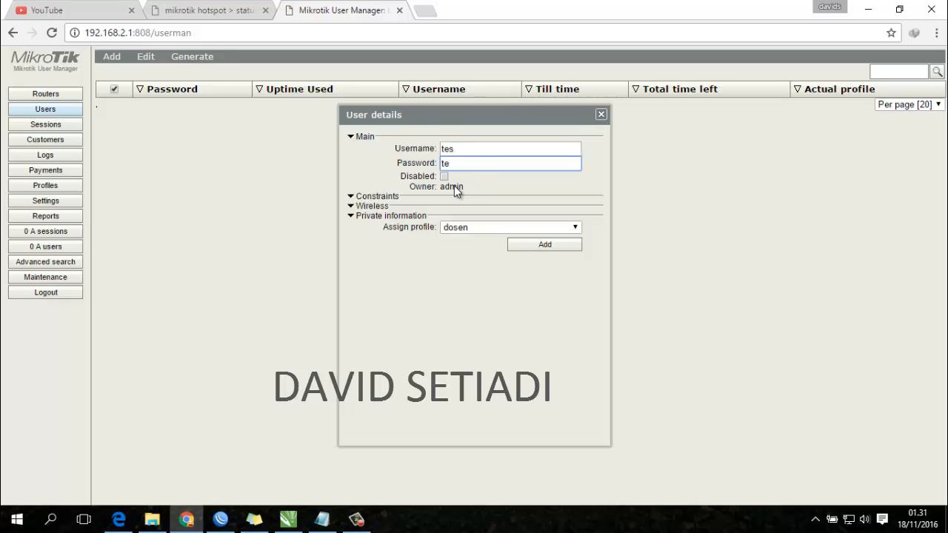
pyautogui.click(492, 230)
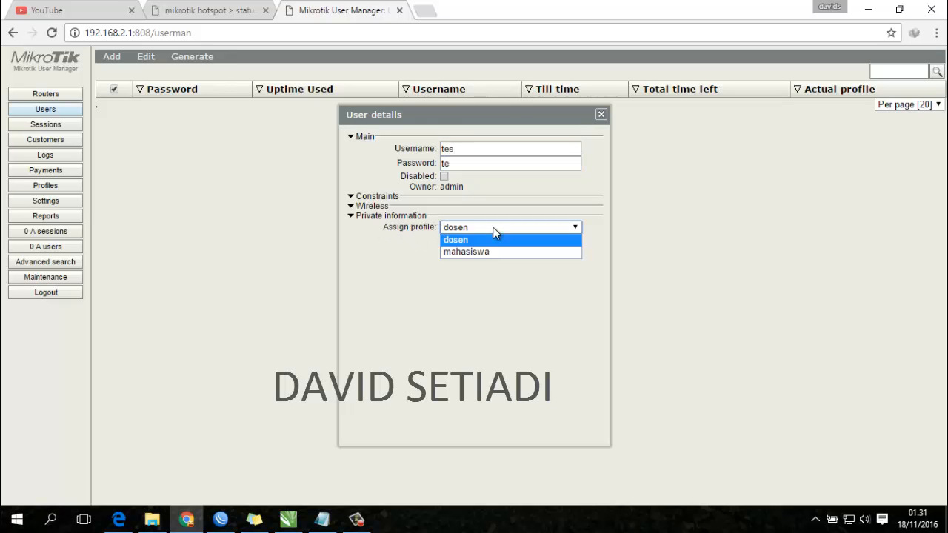
pyautogui.click(489, 251)
pyautogui.click(517, 249)
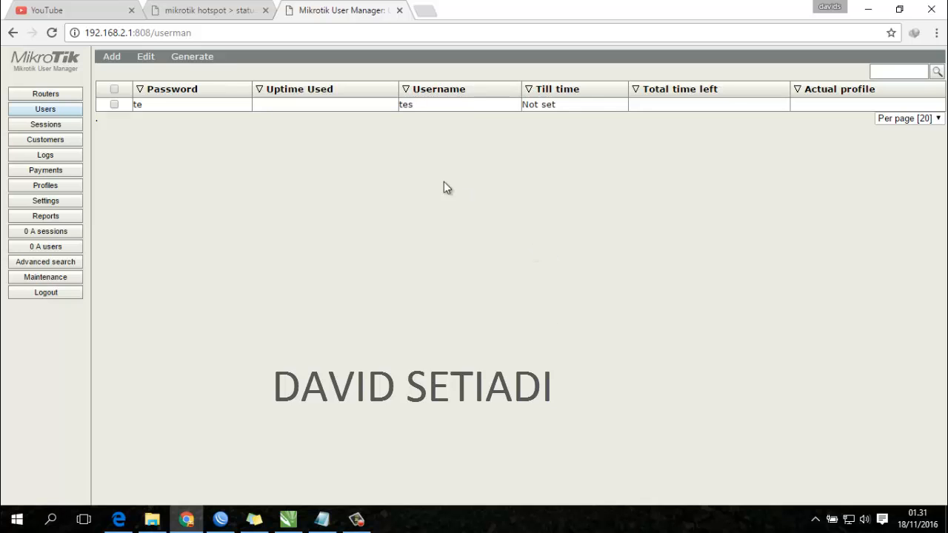
# - Update the test user's password, activate its mahasiswa profile, and save
pyautogui.click(208, 105)
pyautogui.click(471, 165)
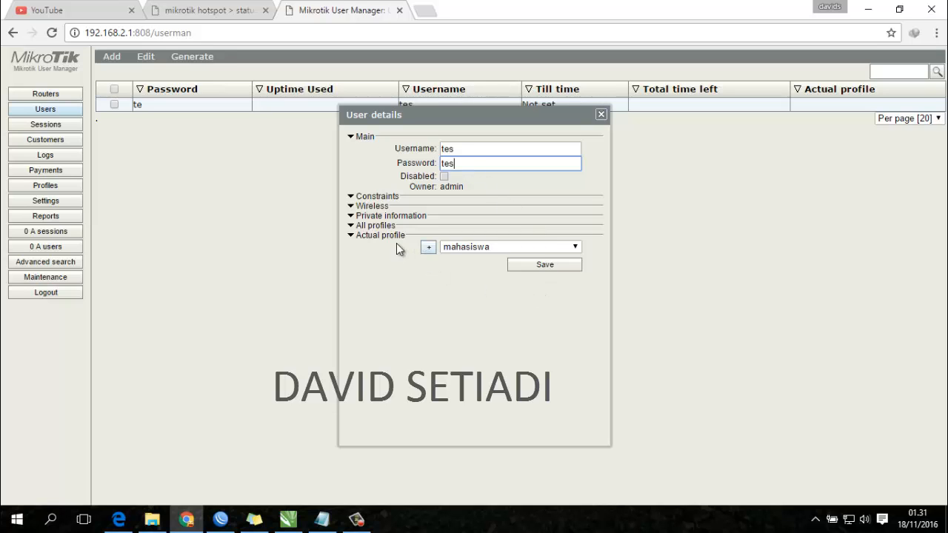
pyautogui.click(355, 226)
pyautogui.click(500, 239)
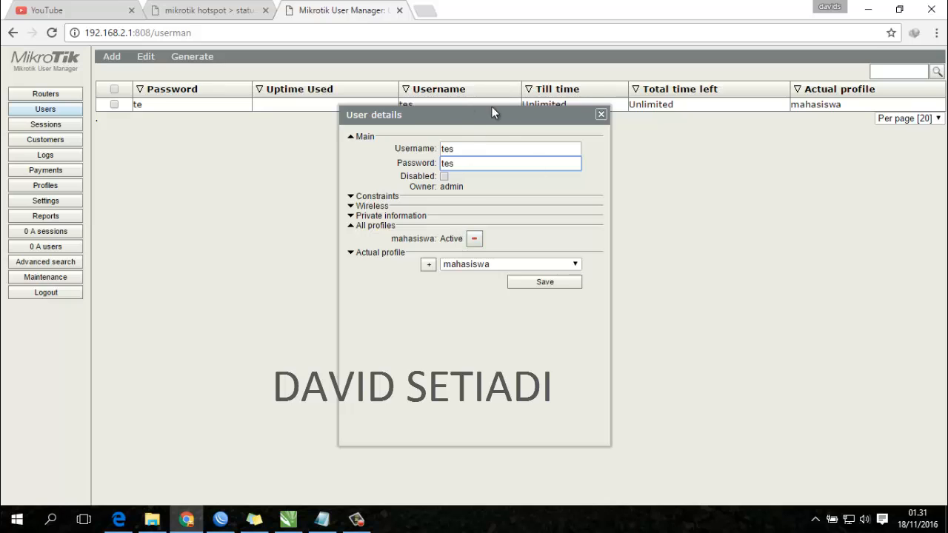
pyautogui.click(567, 282)
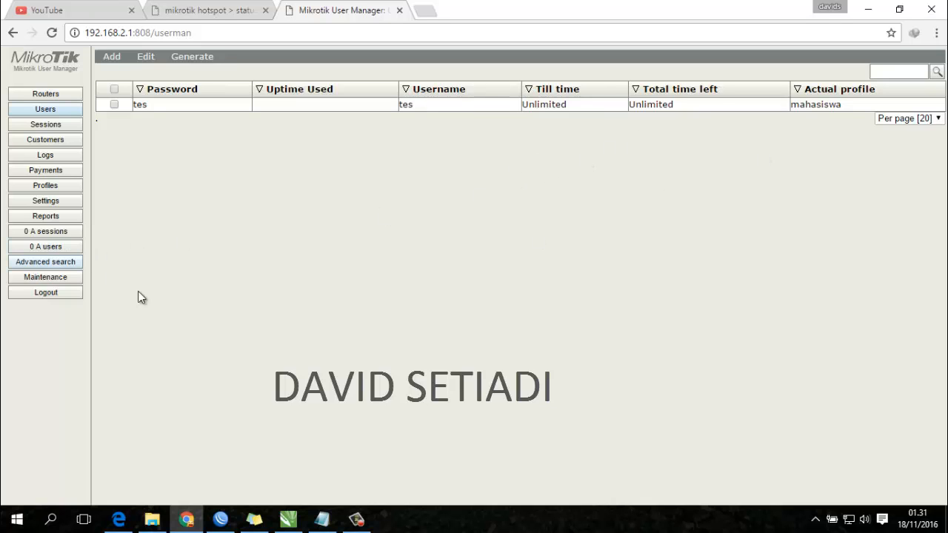
# - Sign out of User Manager and log into the hotspot as the test user
pyautogui.click(52, 292)
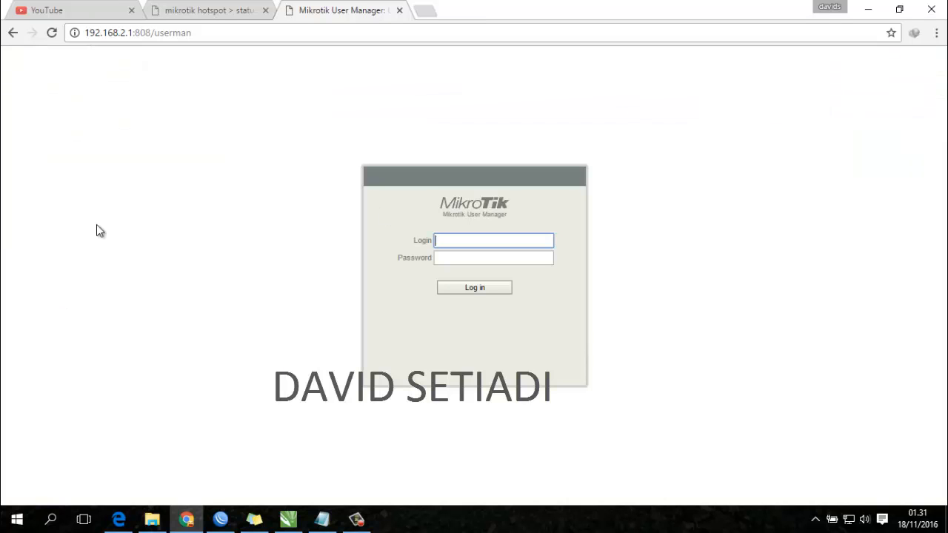
pyautogui.click(201, 11)
pyautogui.click(481, 326)
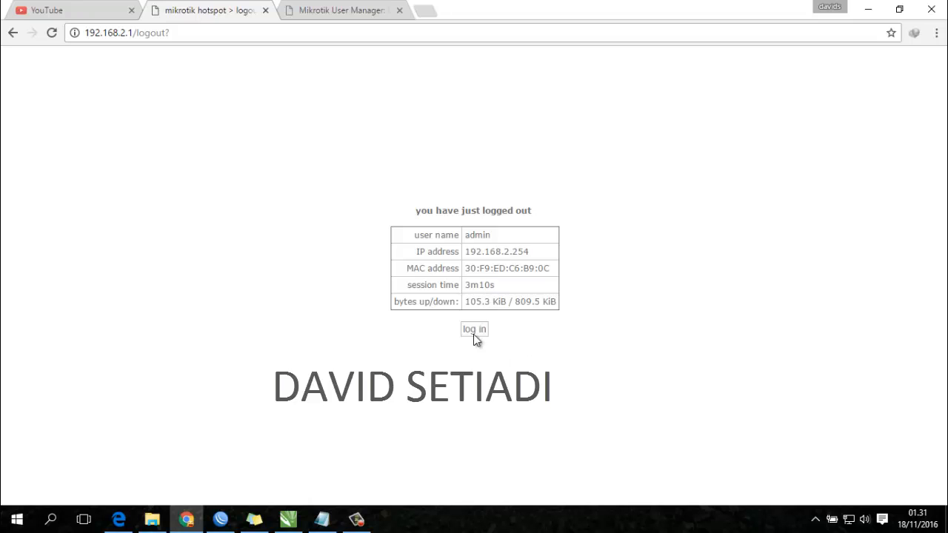
pyautogui.click(474, 330)
pyautogui.write('tes')
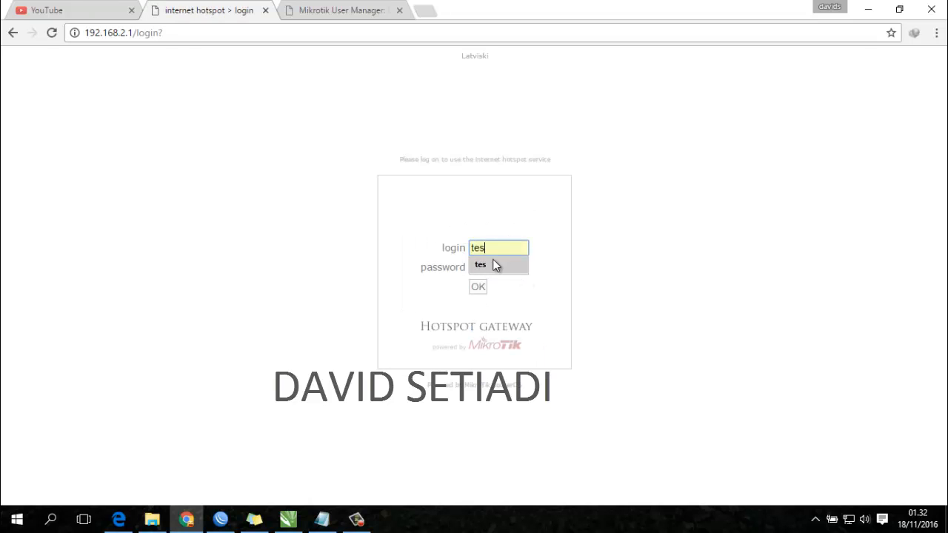
pyautogui.click(493, 267)
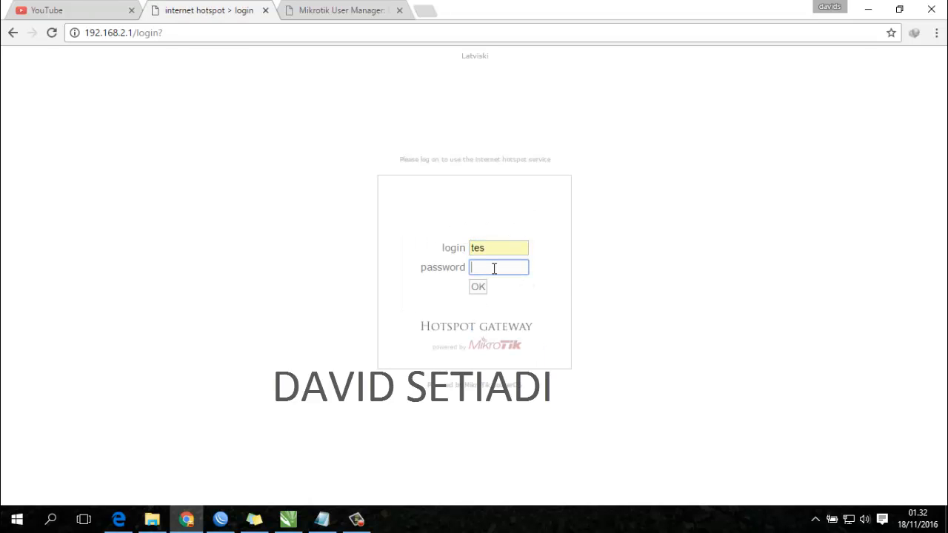
pyautogui.write('tes')
pyautogui.click(481, 287)
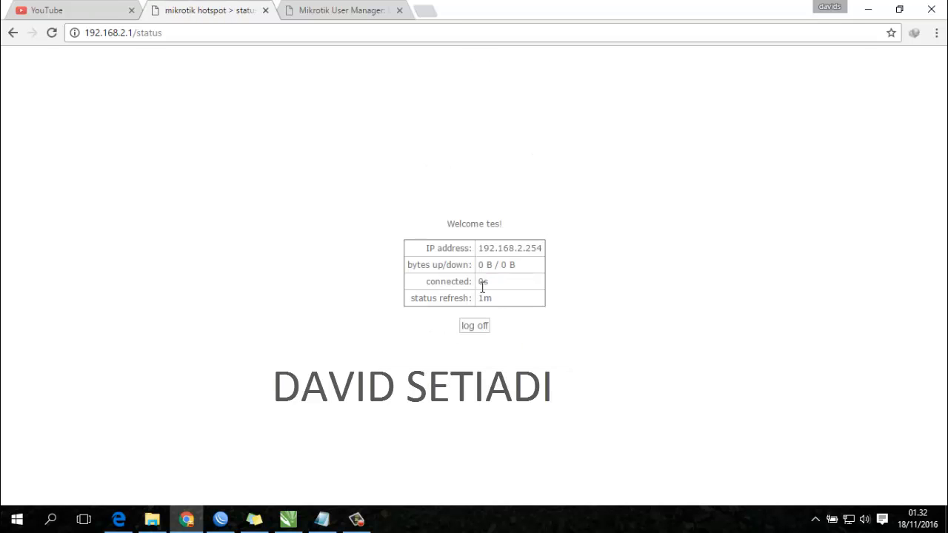
# - Log the test user off the hotspot and reload YouTube
pyautogui.click(476, 326)
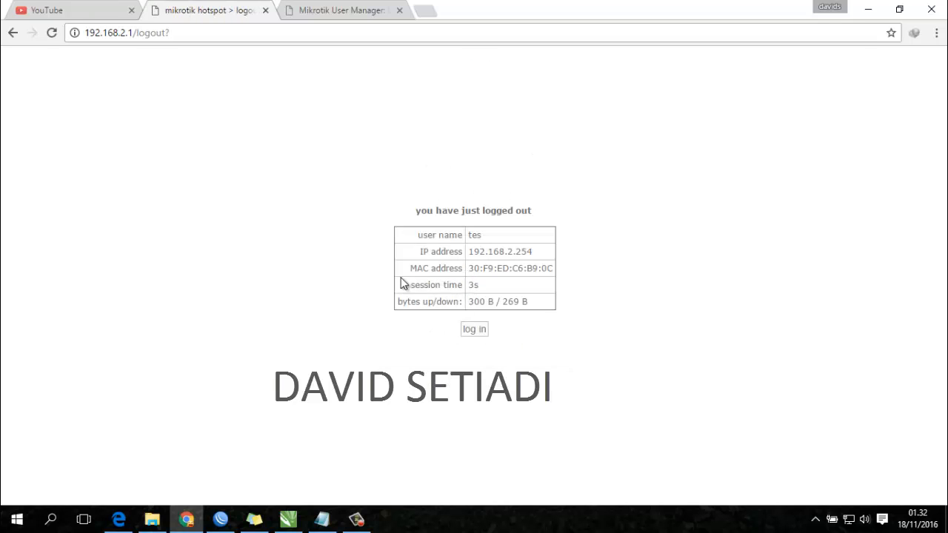
pyautogui.click(96, 6)
pyautogui.click(220, 34)
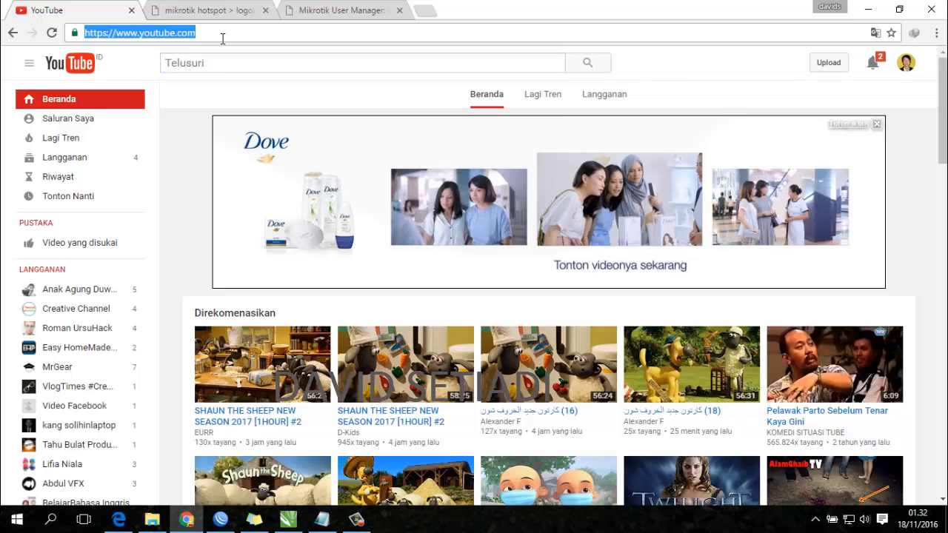
pyautogui.press('Return')
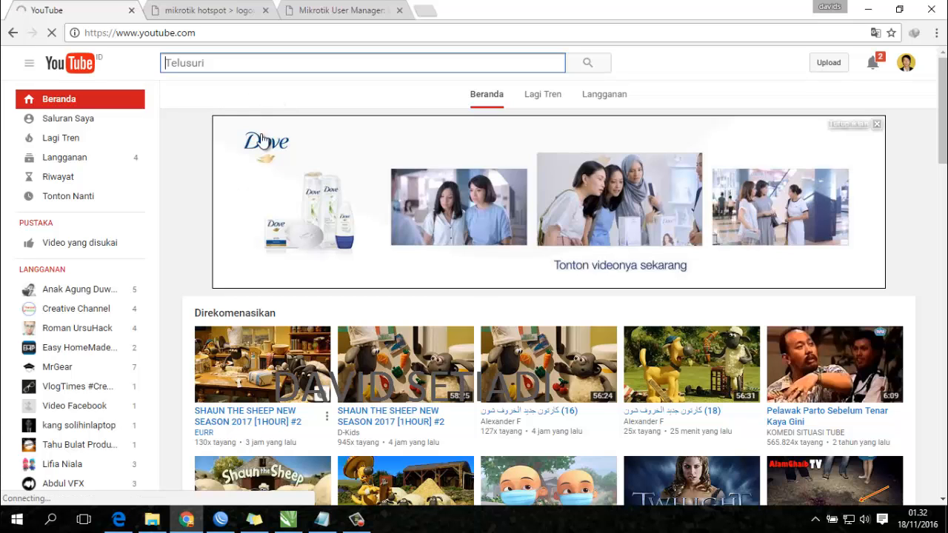
# - Log back into the hotspot as the test user and browse the YouTube home page
pyautogui.click(200, 11)
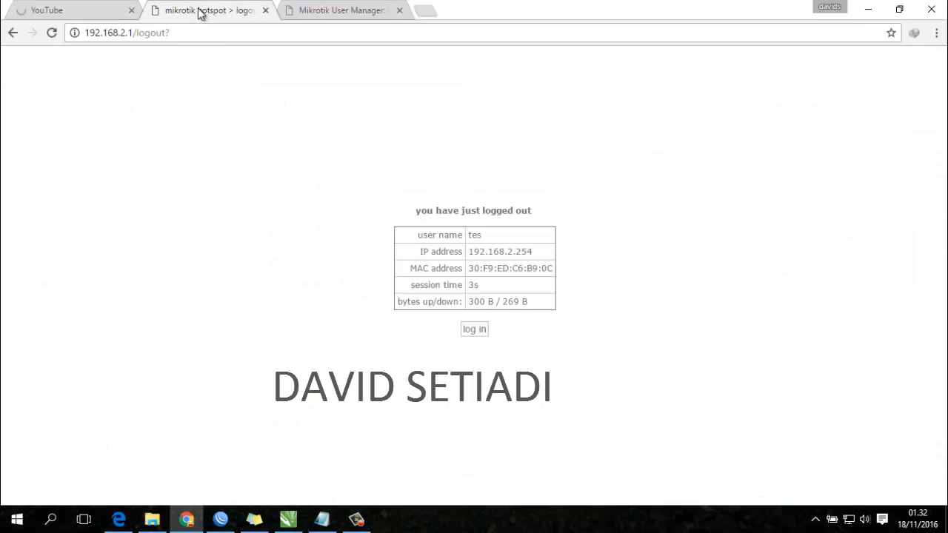
pyautogui.click(480, 331)
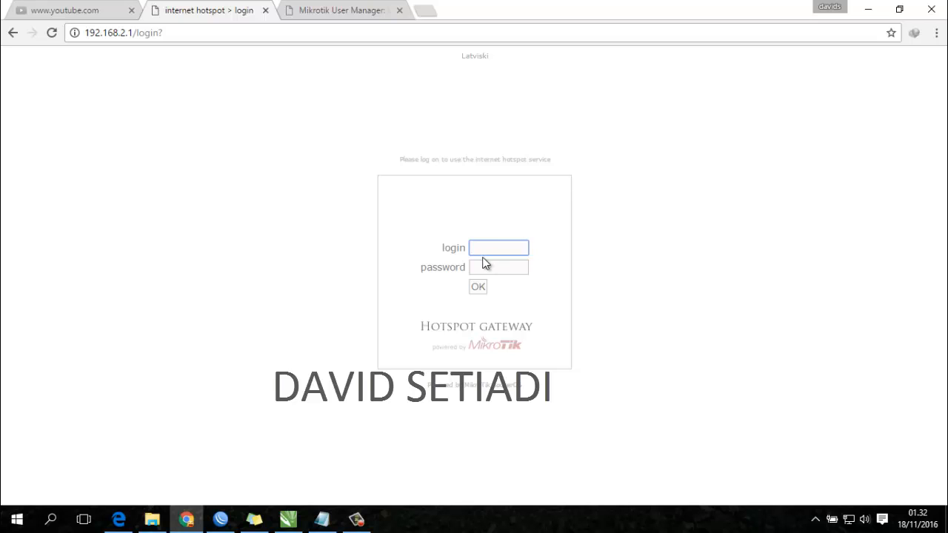
pyautogui.write('tes')
pyautogui.click(484, 271)
pyautogui.write('tes')
pyautogui.press('Return')
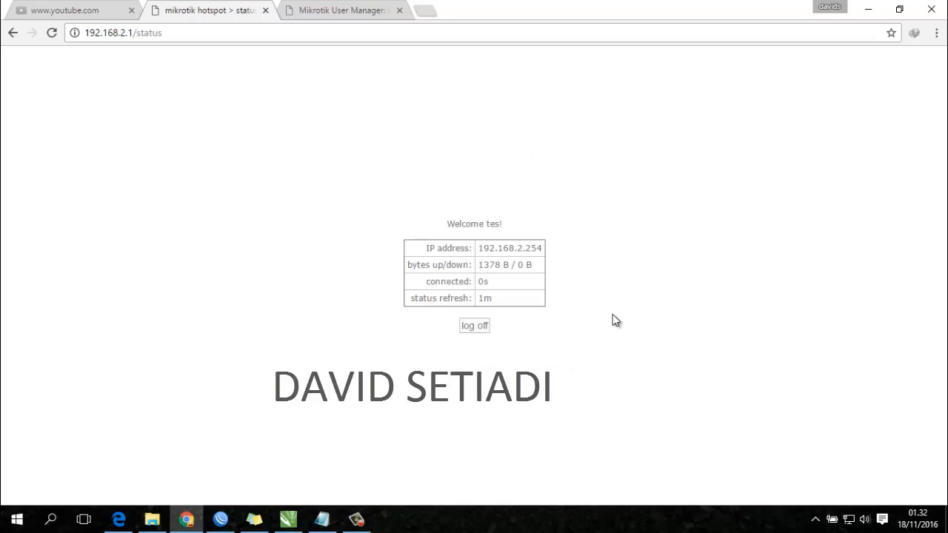
pyautogui.click(66, 9)
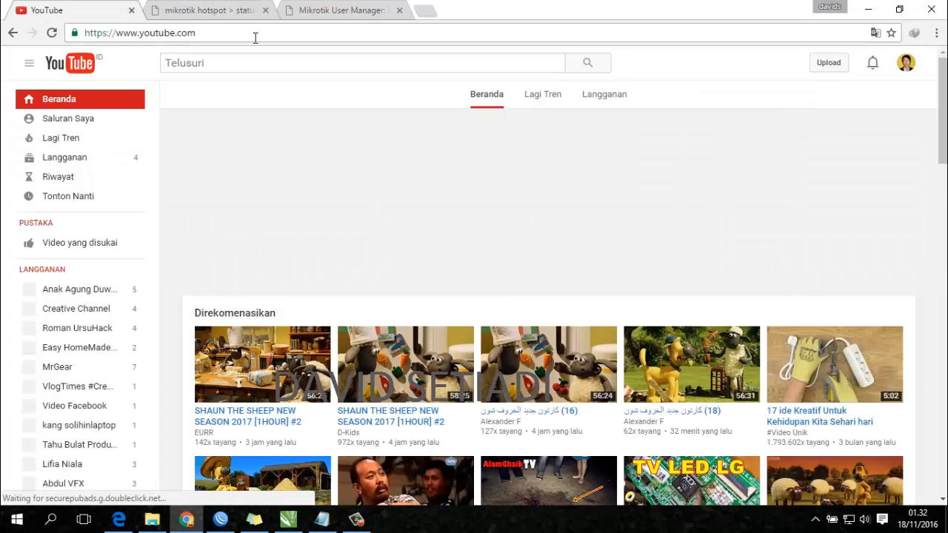
pyautogui.scroll(-3, 407, 370)
pyautogui.scroll(-2, 407, 370)
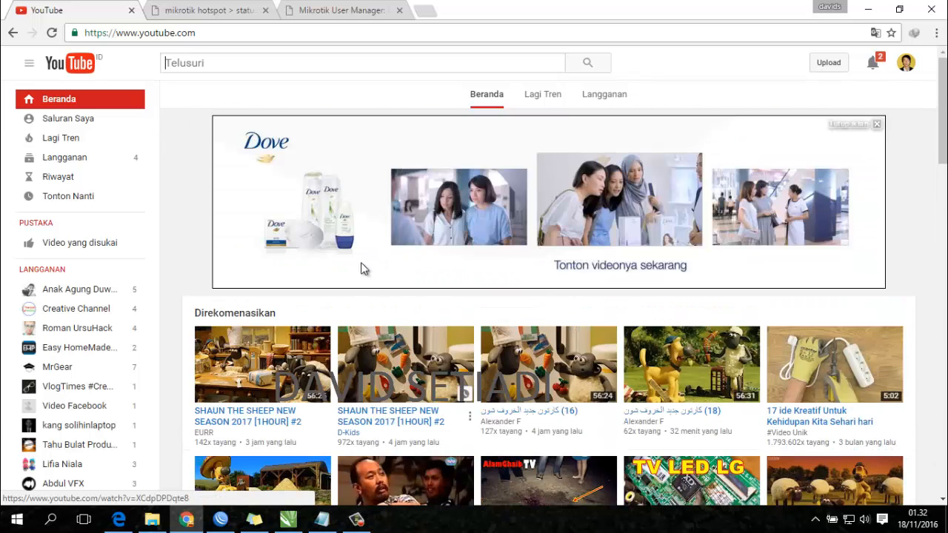
# - In WinBox, check the test user's active hotspot1 session and its unlimited hs-<hotspot1> queue on ether2
pyautogui.click(220, 519)
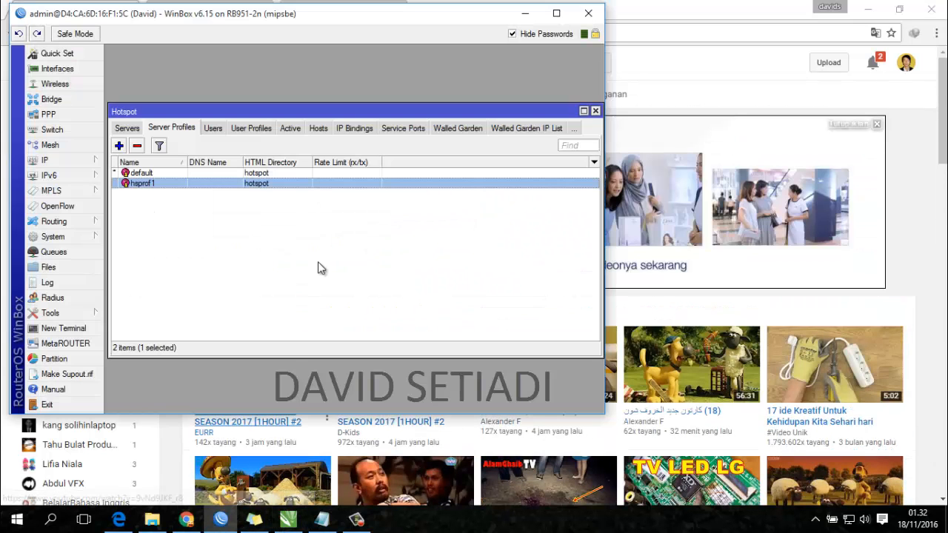
pyautogui.click(219, 128)
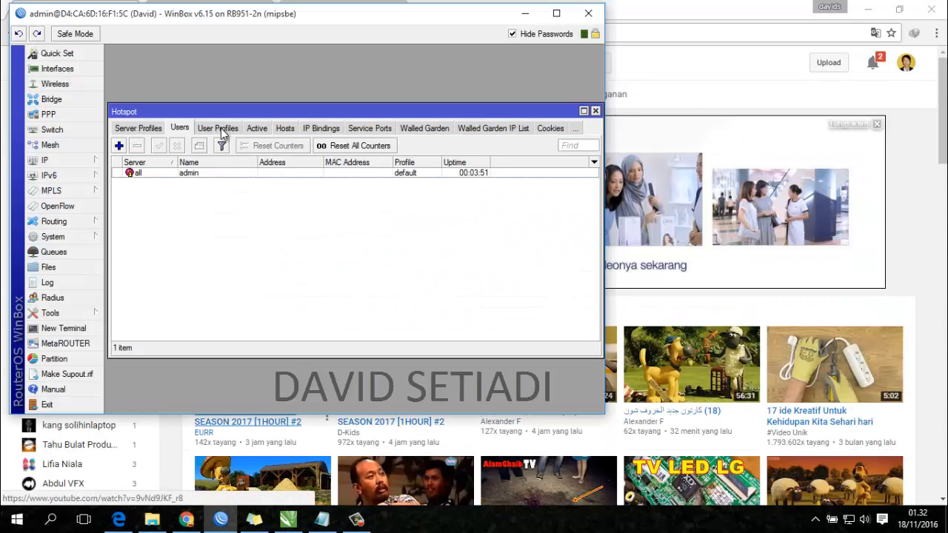
pyautogui.click(257, 129)
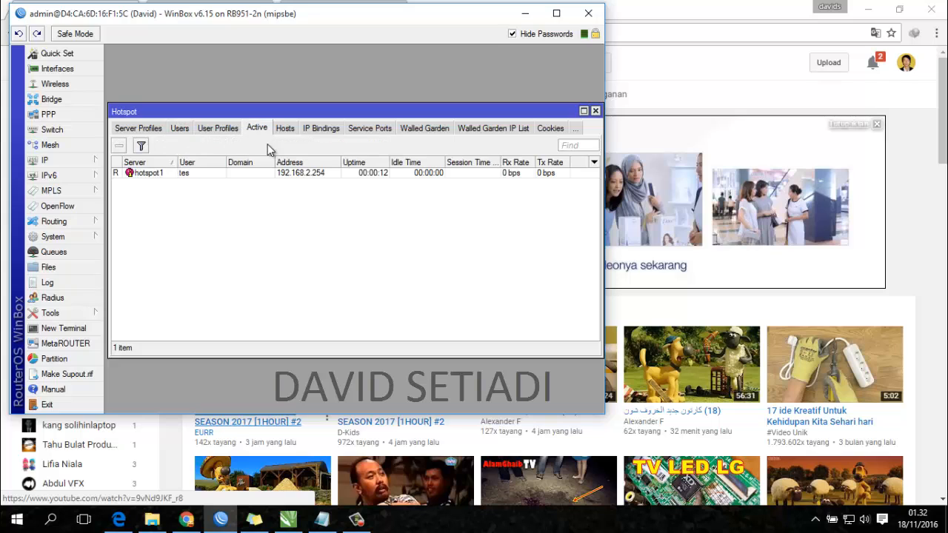
pyautogui.click(153, 178)
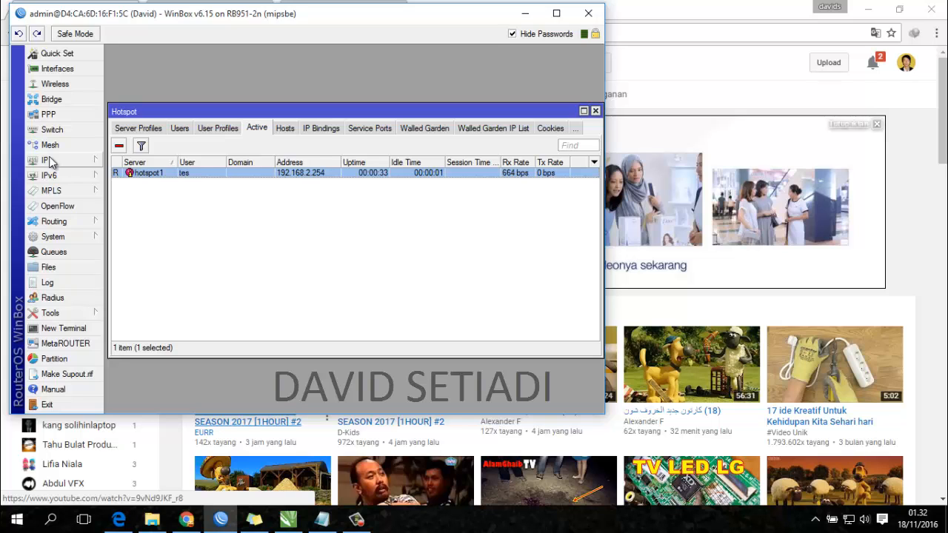
pyautogui.click(80, 252)
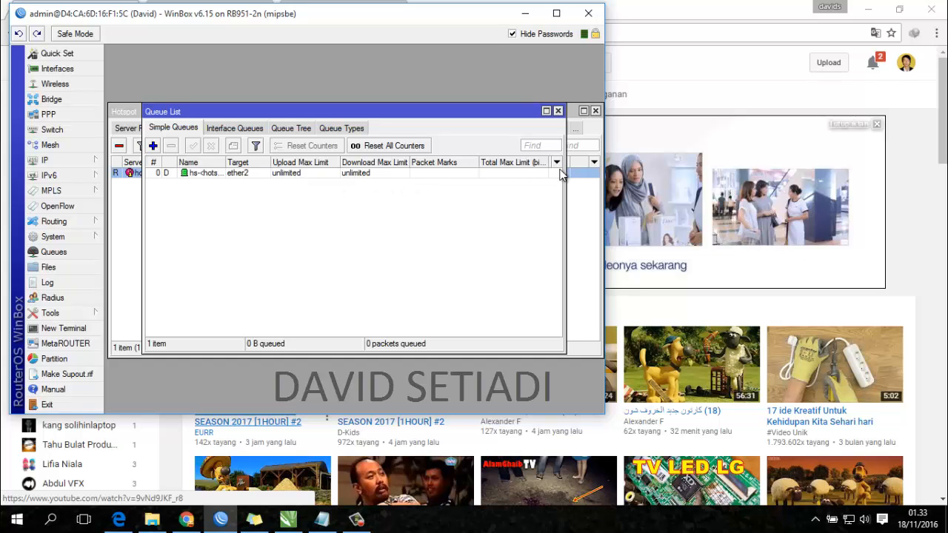
pyautogui.click(636, 22)
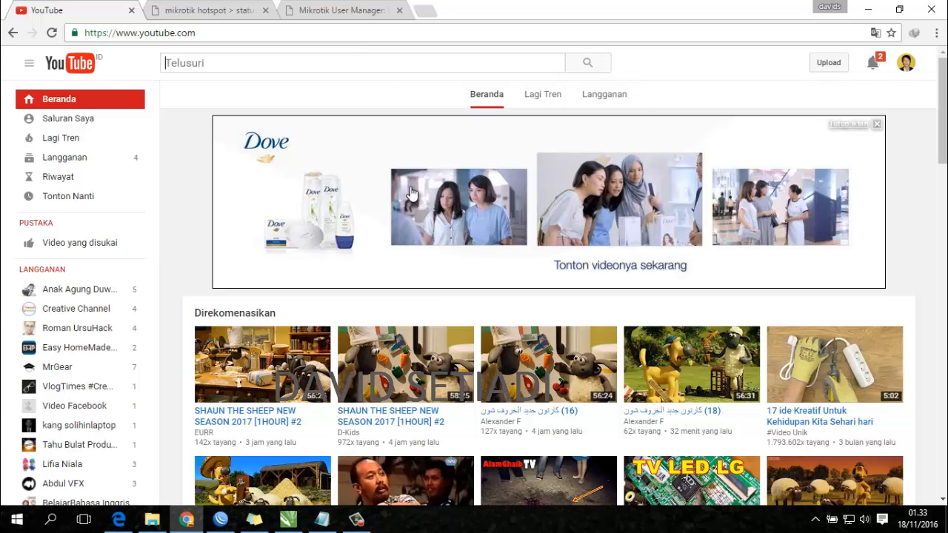
# - Play the Shaun the Sheep video, pause it and skip ahead to 32:59
pyautogui.scroll(-1, 412, 306)
pyautogui.click(234, 354)
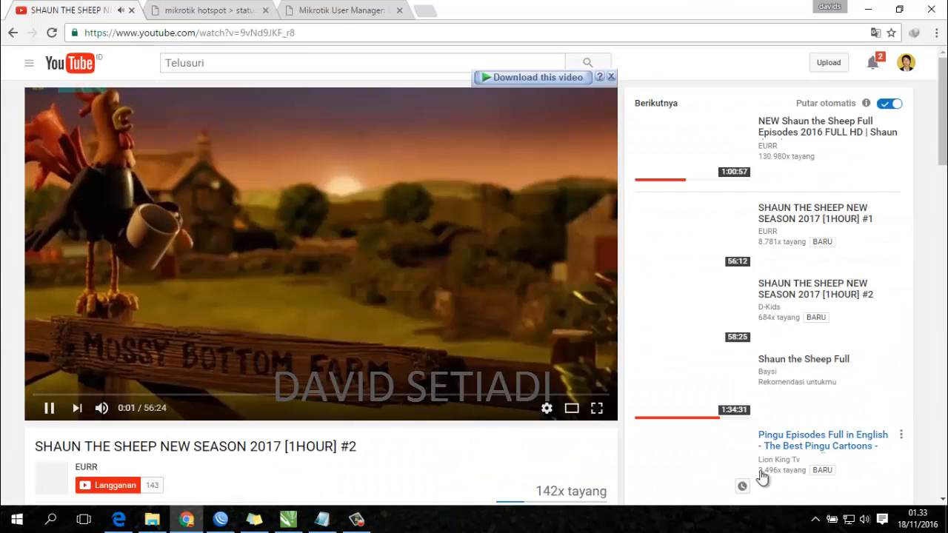
pyautogui.click(49, 408)
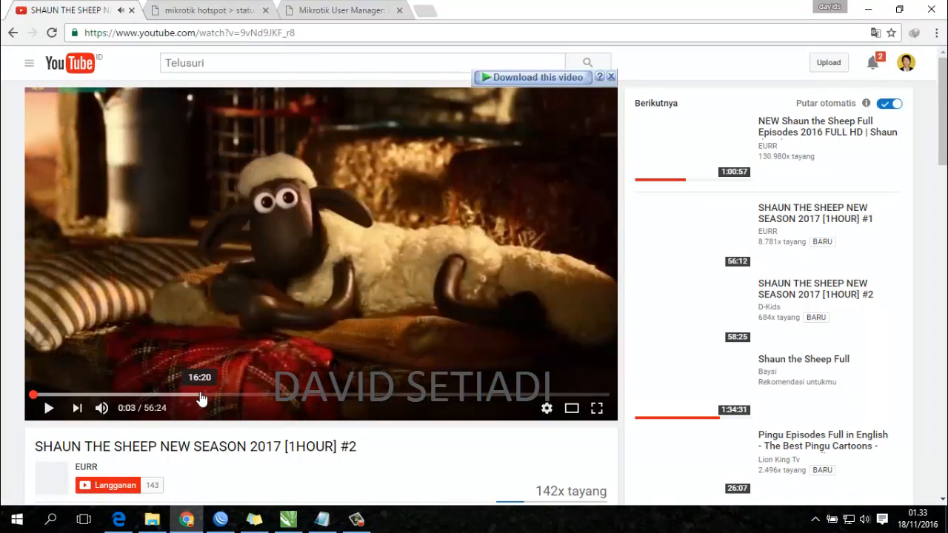
pyautogui.click(199, 395)
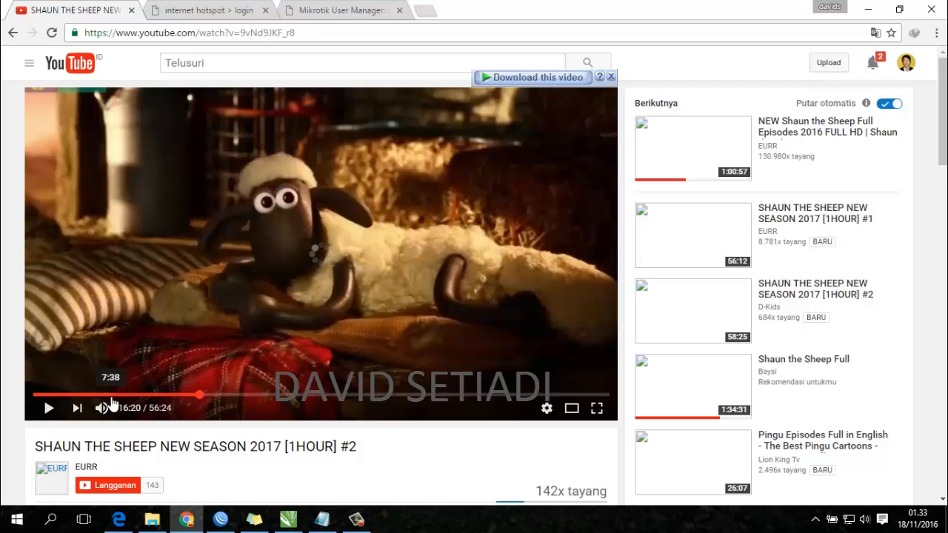
pyautogui.click(110, 395)
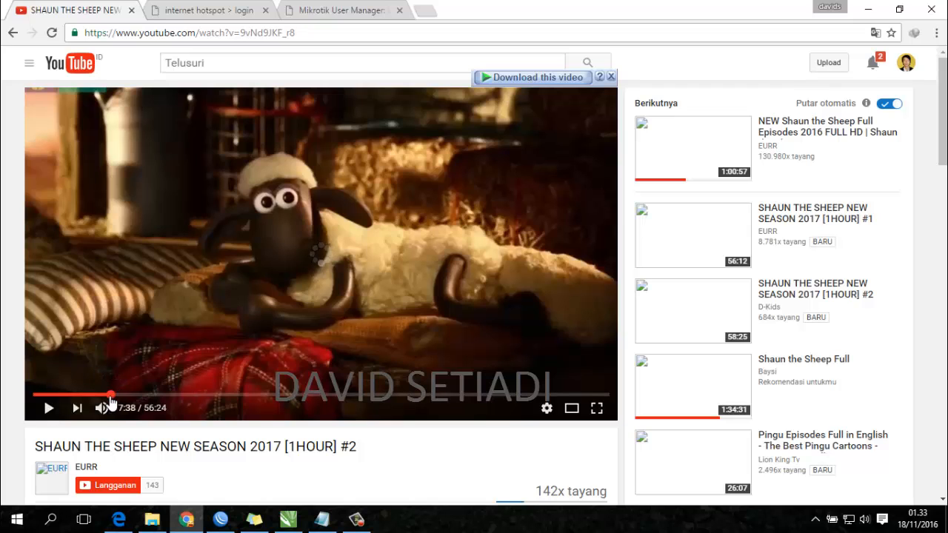
pyautogui.moveTo(79, 396); pyautogui.dragTo(370, 394)
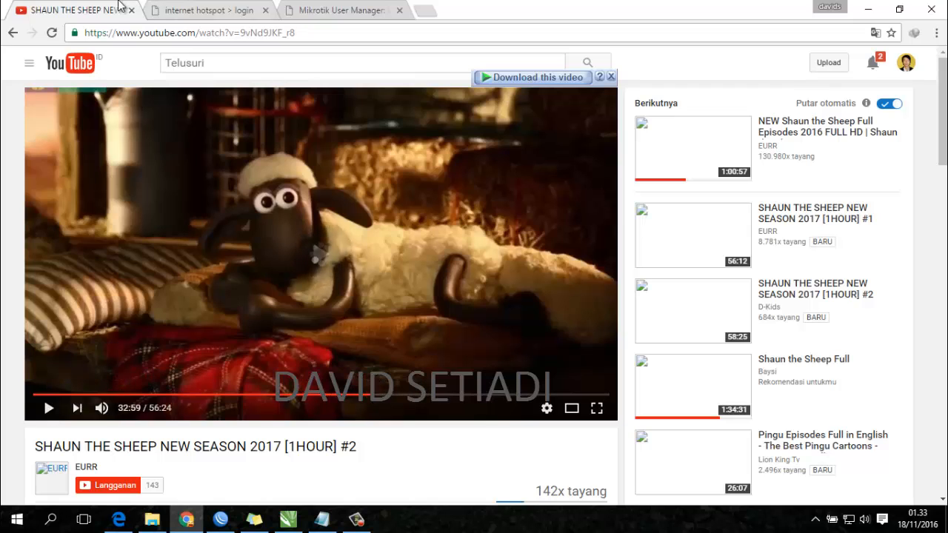
# - Confirm the hotspot tab has dropped back to its login page
pyautogui.click(211, 10)
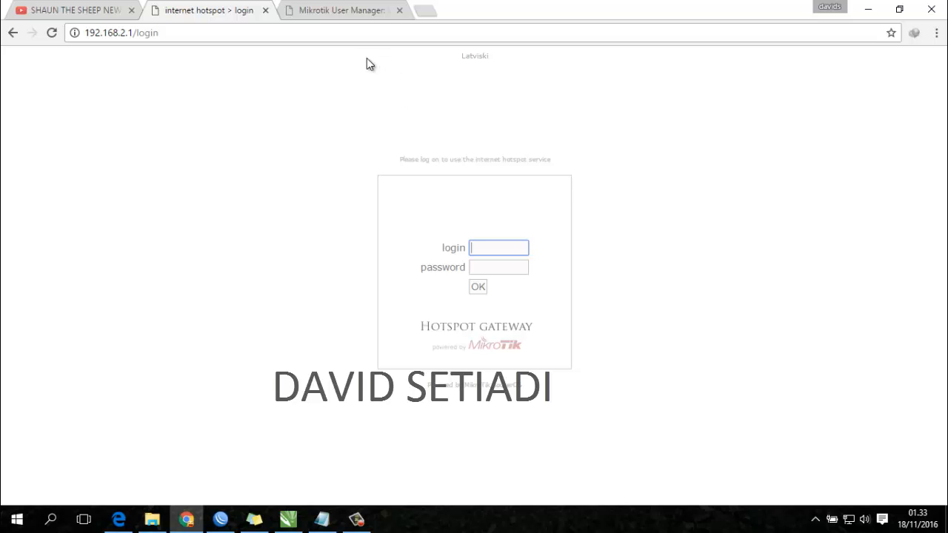
pyautogui.click(74, 9)
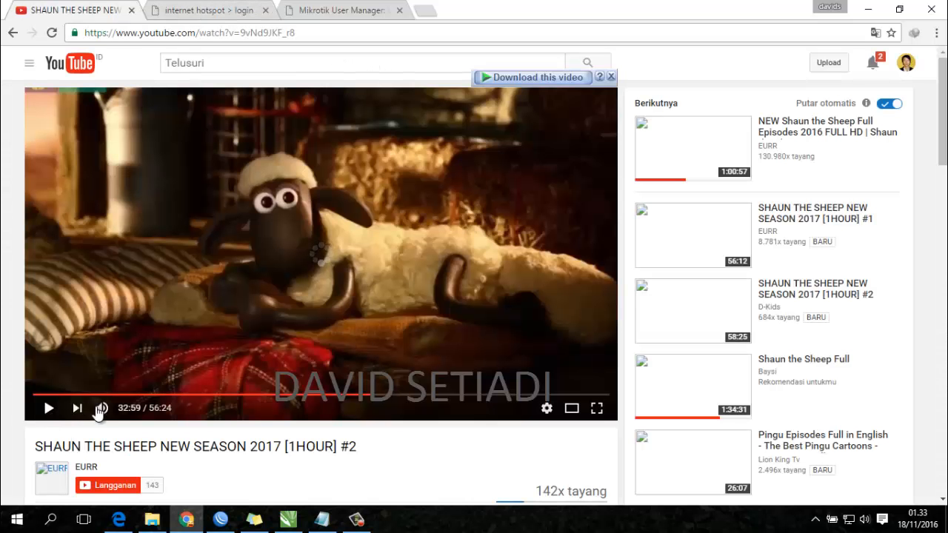
pyautogui.click(220, 519)
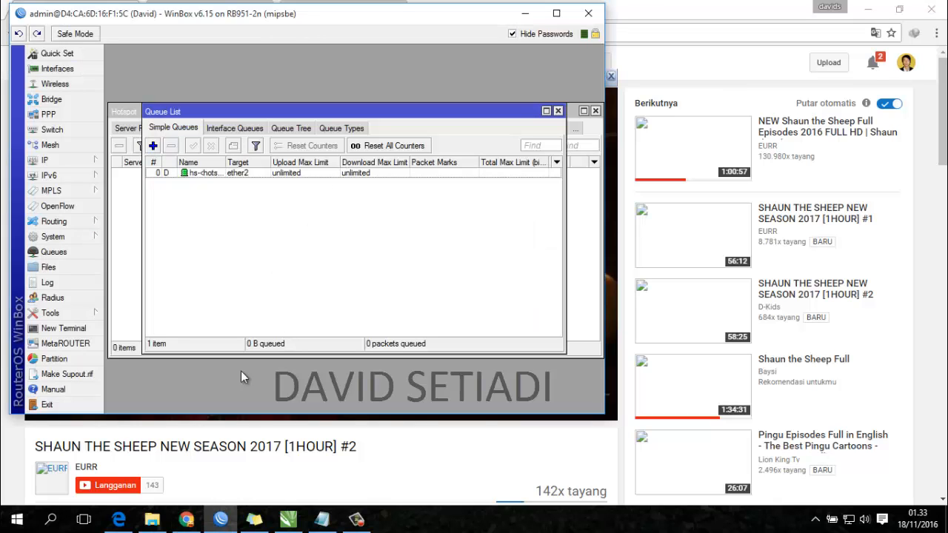
# - Log the test user in again on the hotspot login page
pyautogui.click(191, 516)
pyautogui.click(208, 11)
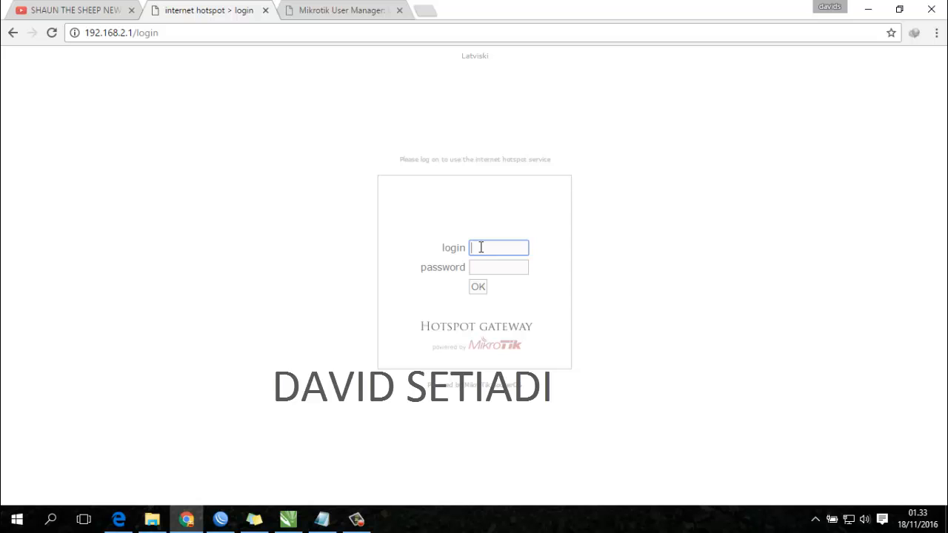
pyautogui.write('tes')
pyautogui.click(494, 268)
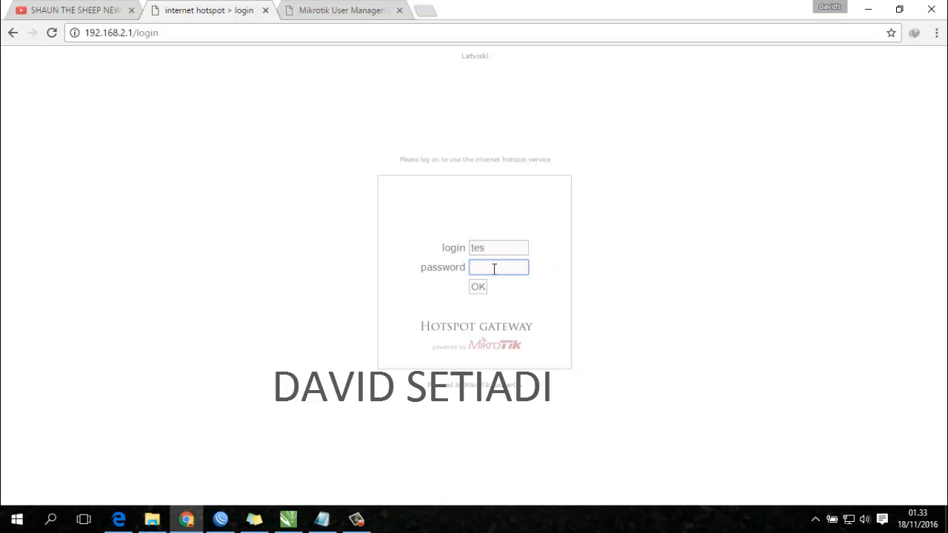
pyautogui.write('tes')
pyautogui.click(483, 289)
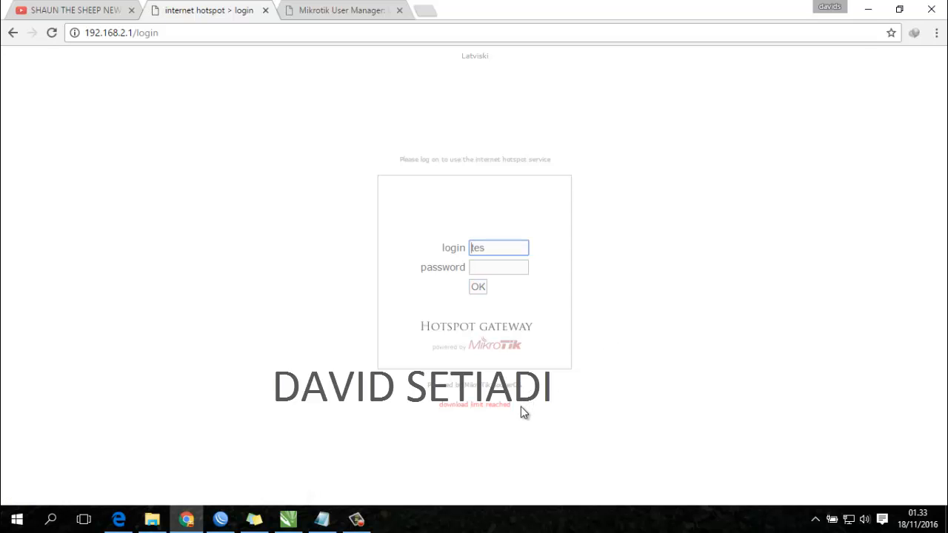
# - Highlight the red 'download limit reached' refusal message to read it
pyautogui.moveTo(522, 412); pyautogui.dragTo(433, 406)
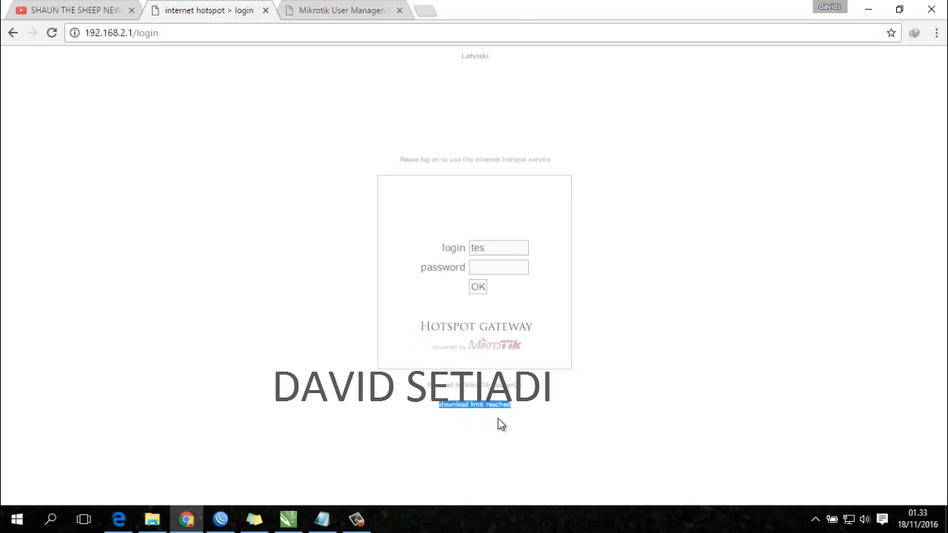
pyautogui.click(83, 7)
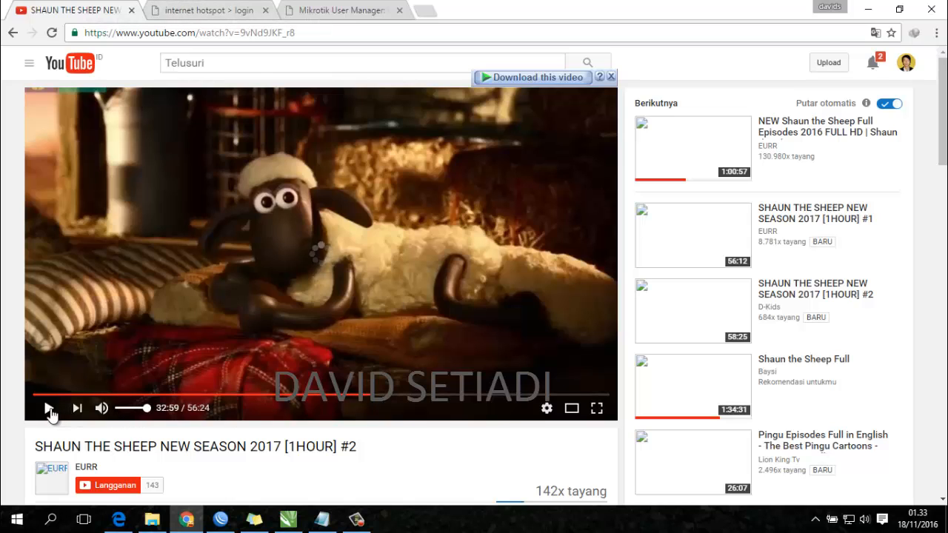
pyautogui.click(198, 9)
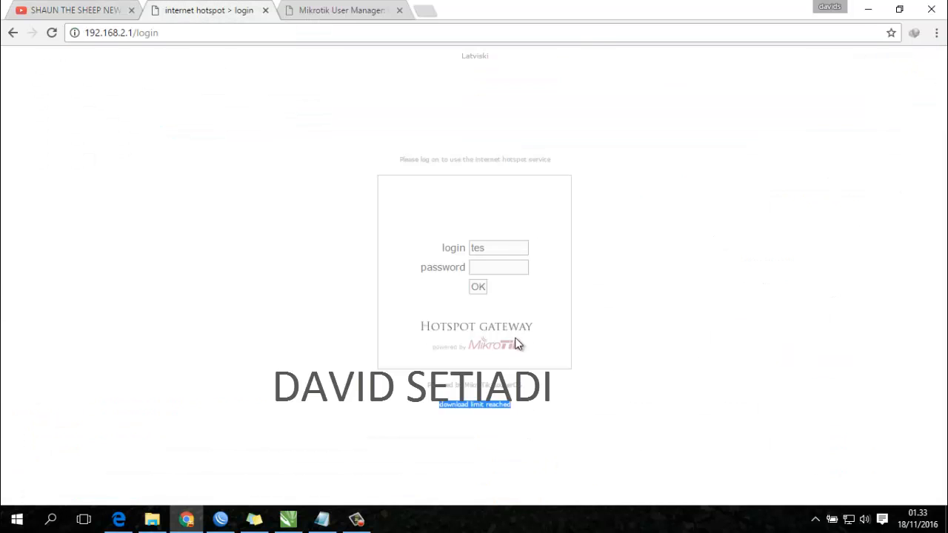
pyautogui.moveTo(530, 404); pyautogui.dragTo(436, 406)
pyautogui.click(612, 339)
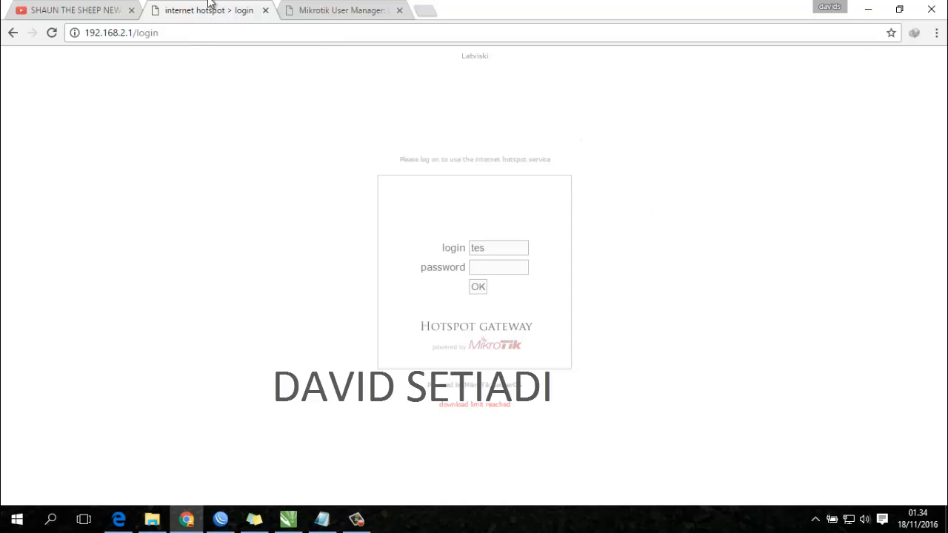
# - Close the hotspot login and User Manager tabs, leaving only the YouTube video tab
pyautogui.click(357, 8)
pyautogui.click(199, 7)
pyautogui.click(328, 8)
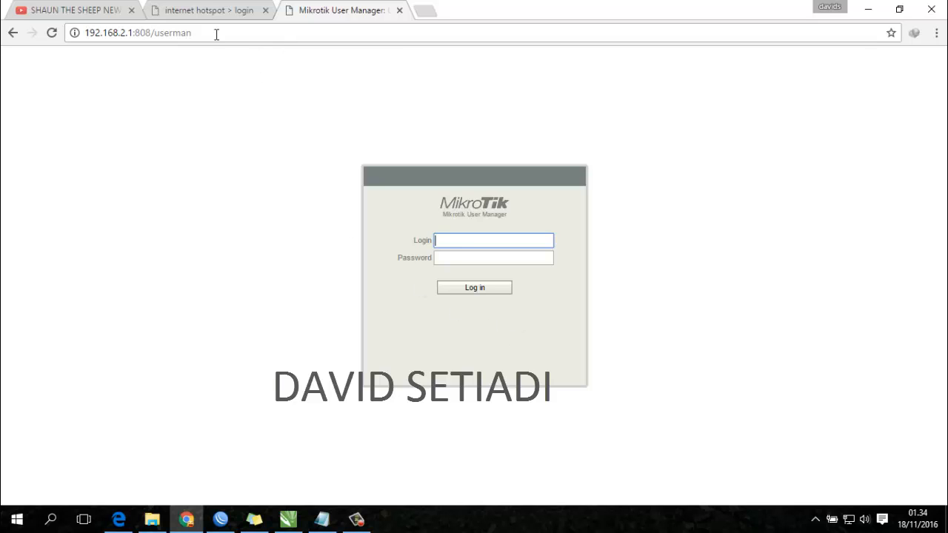
pyautogui.click(191, 11)
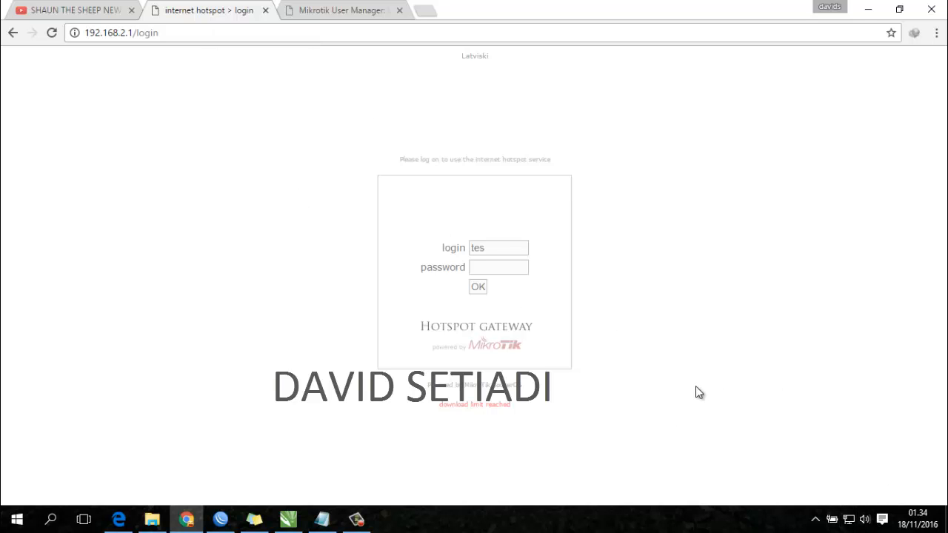
pyautogui.click(265, 10)
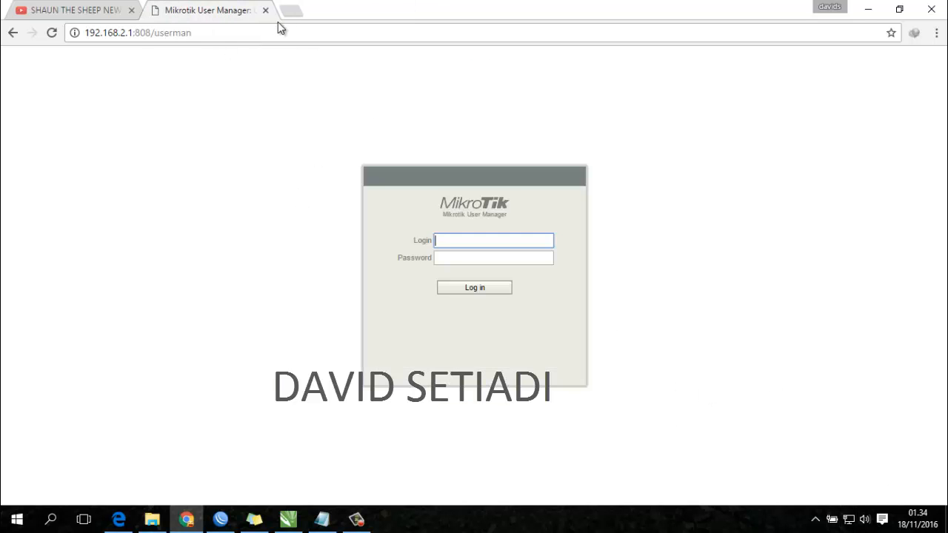
pyautogui.click(265, 10)
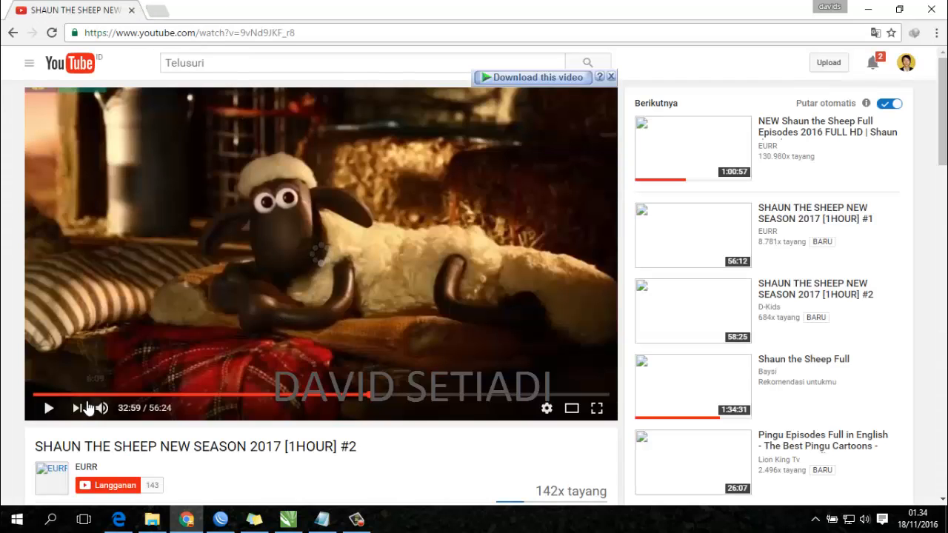
# - Reload the YouTube page and reopen User Manager at 192.168.2.1:808/userman in a new tab
pyautogui.click(134, 32)
pyautogui.press('Return')
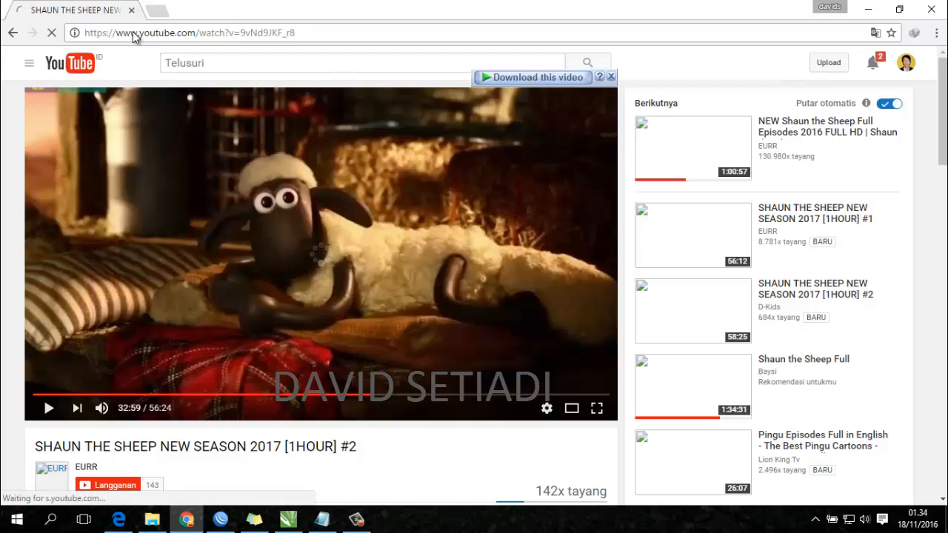
pyautogui.click(220, 519)
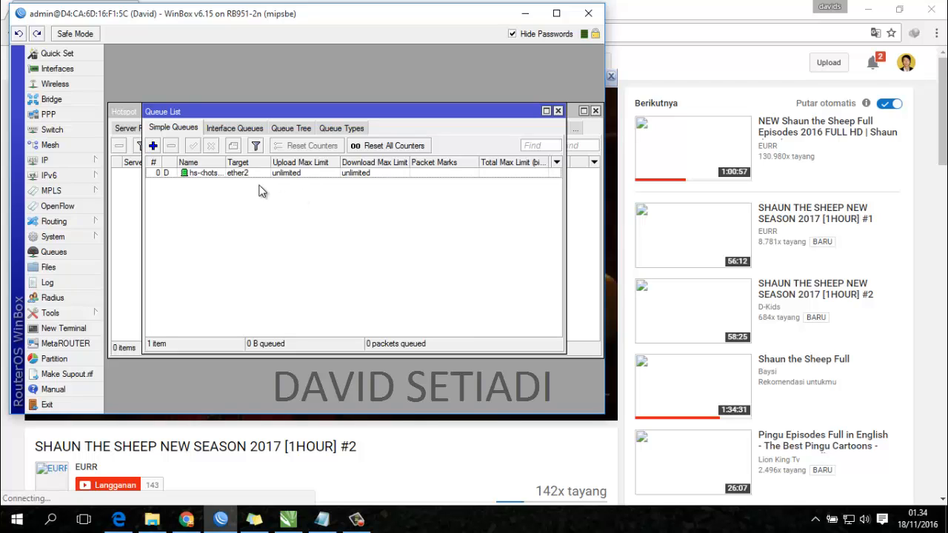
pyautogui.click(626, 7)
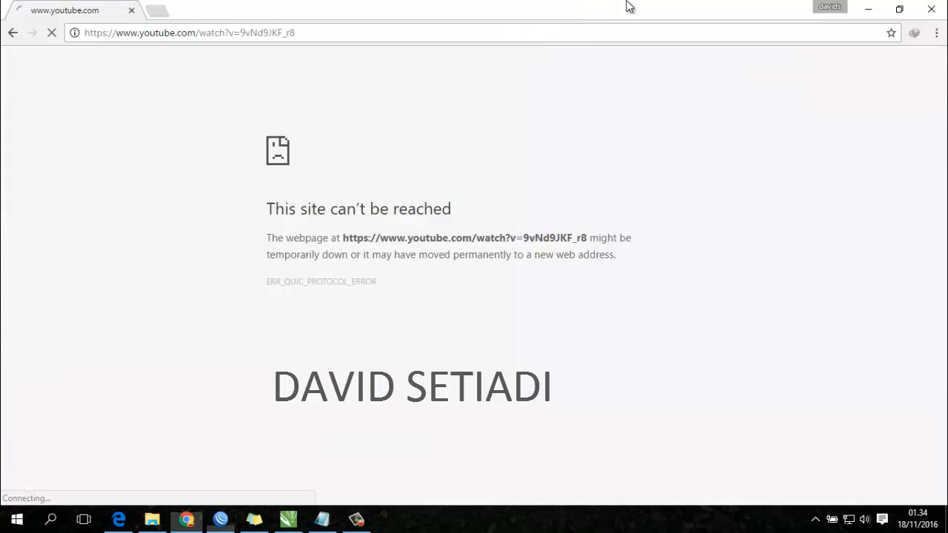
pyautogui.click(156, 10)
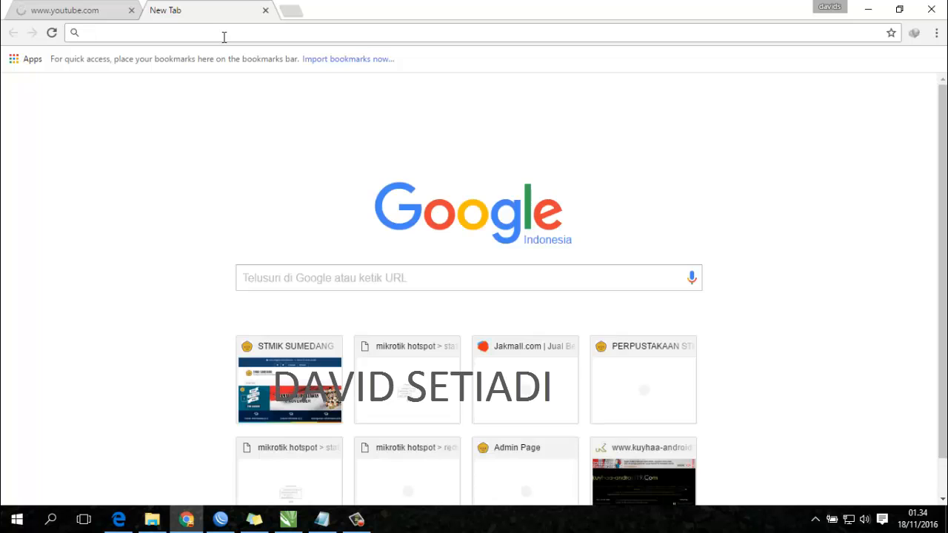
pyautogui.write('192.168.2.1')
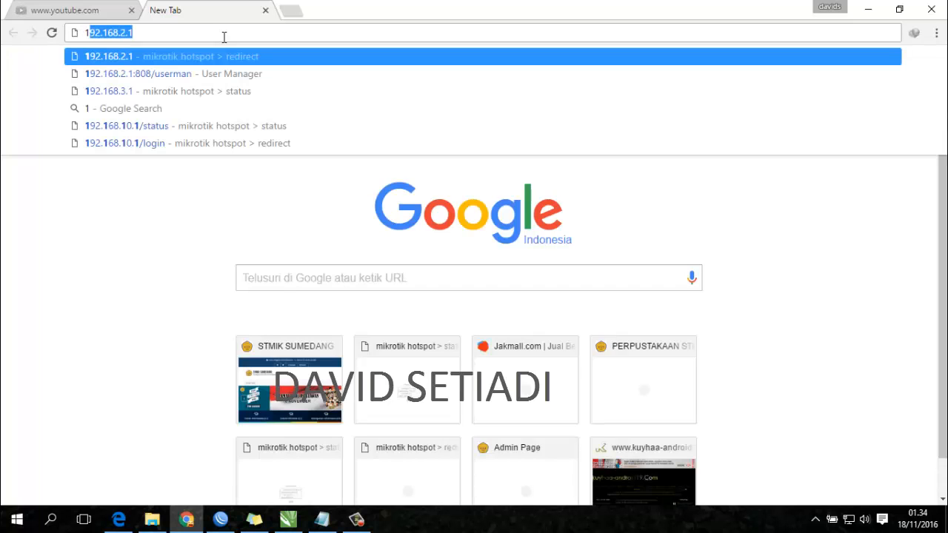
pyautogui.press('Down')
pyautogui.press('Return')
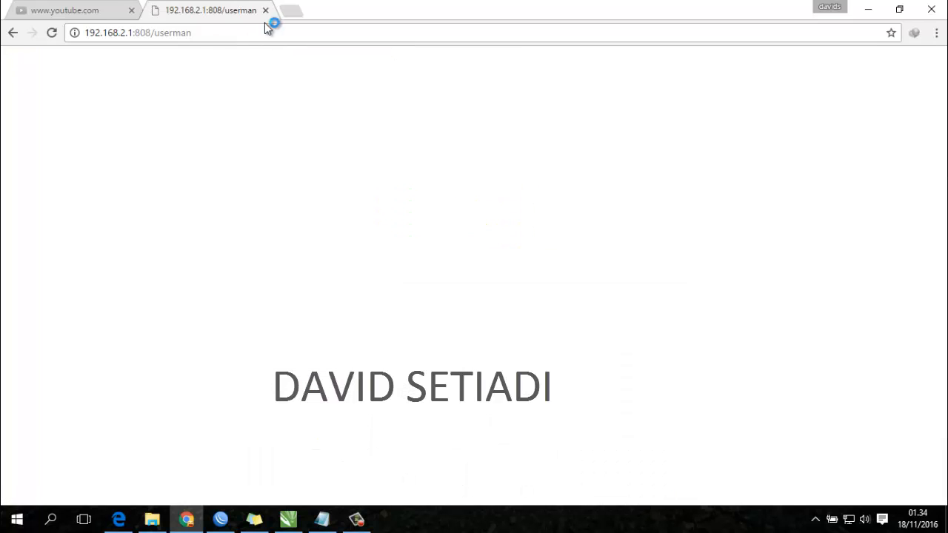
# - Open the 192.168.2.1/login hotspot page in a new tab and log in
pyautogui.click(292, 11)
pyautogui.write('lo')
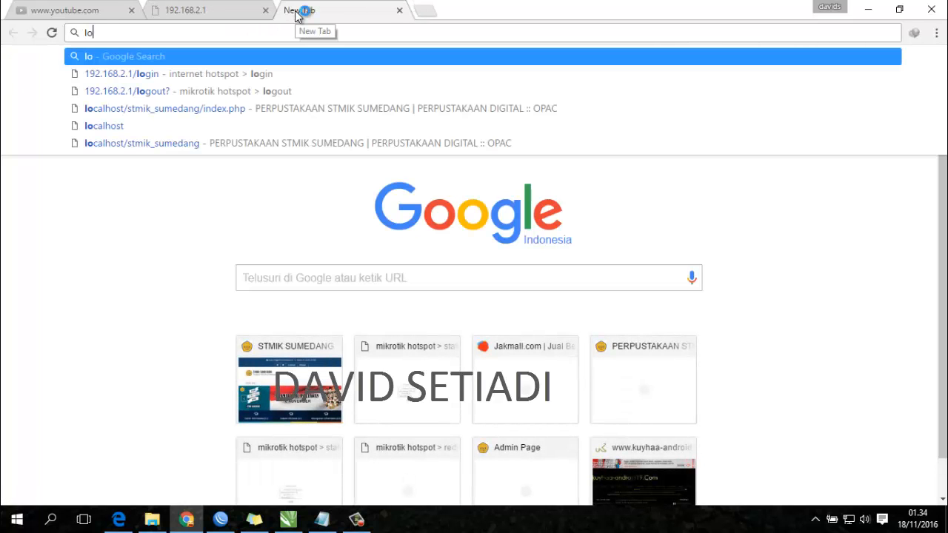
pyautogui.press('Down')
pyautogui.press('Return')
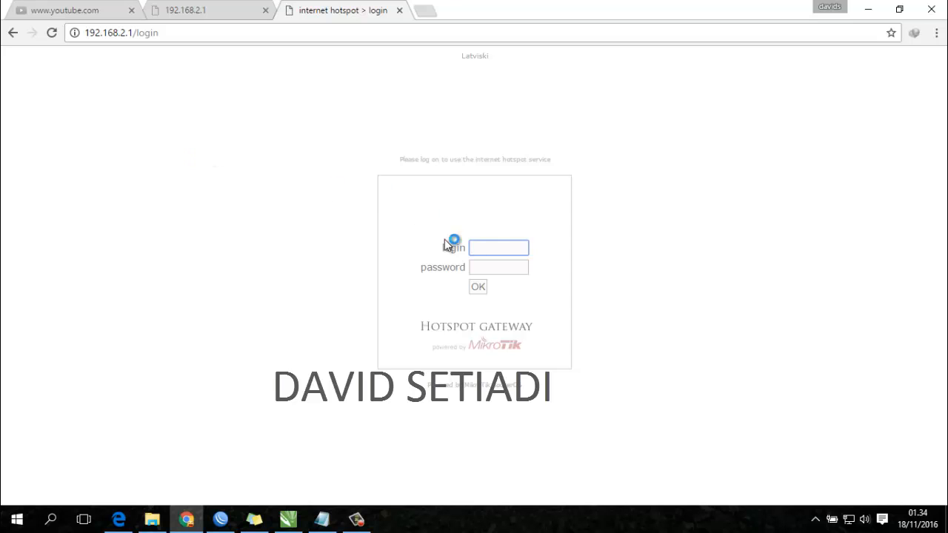
pyautogui.write('admin')
pyautogui.click(477, 285)
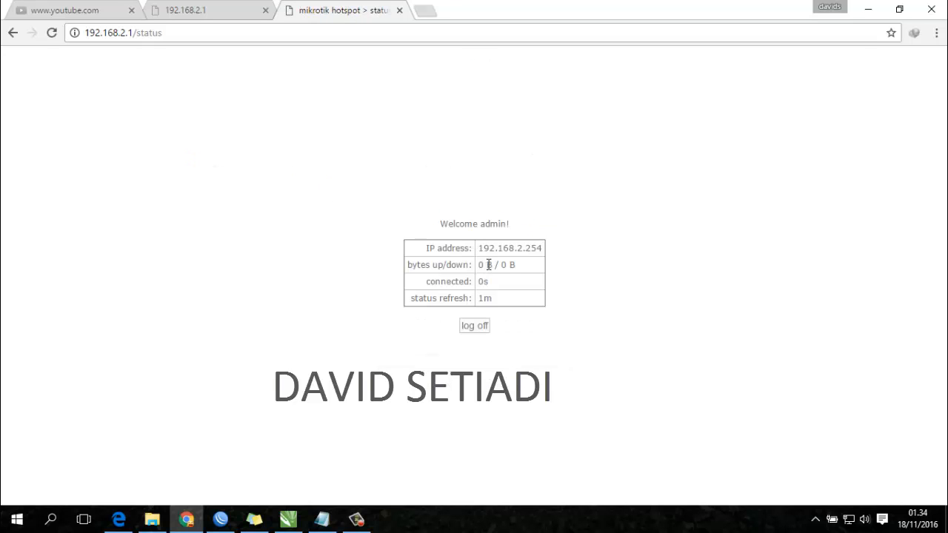
# - Retry the failed YouTube page and go to the YouTube home page
pyautogui.click(208, 6)
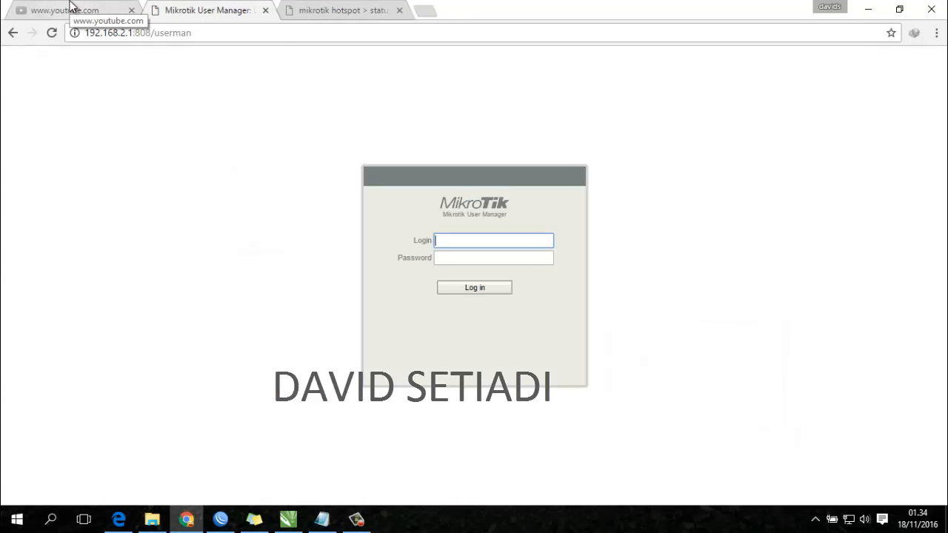
pyautogui.click(69, 6)
pyautogui.click(134, 33)
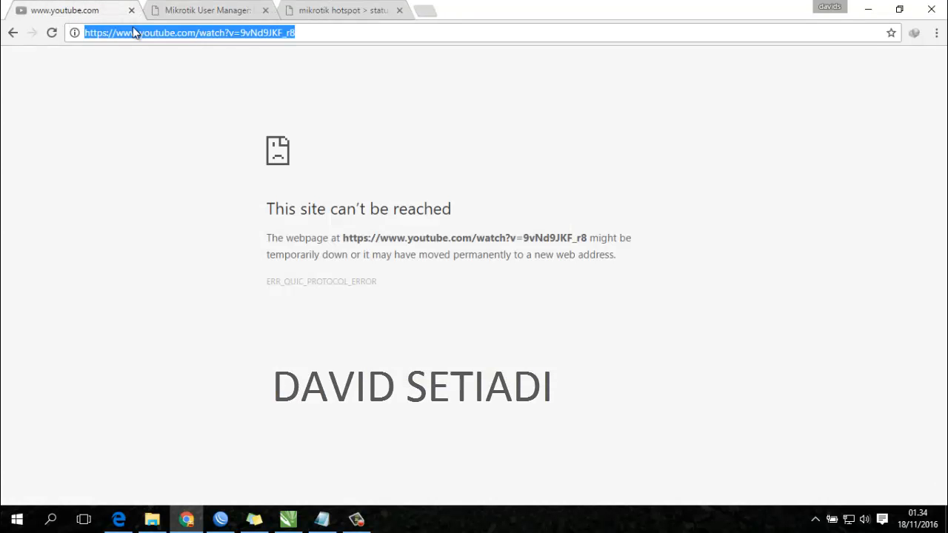
pyautogui.press('Return')
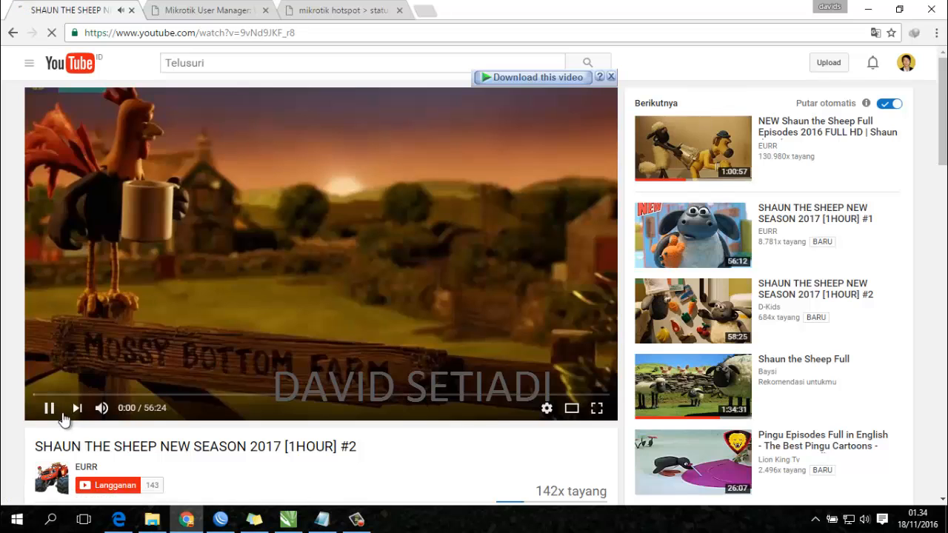
pyautogui.click(66, 67)
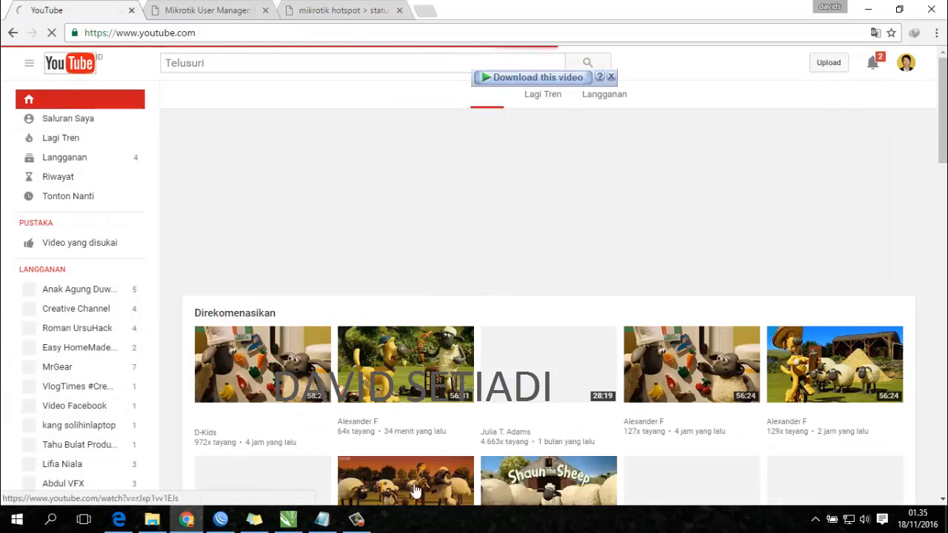
pyautogui.click(220, 520)
# - Glance at the interface queues, then close the Queue List and Hotspot windows
pyautogui.moveTo(337, 111); pyautogui.dragTo(330, 131)
pyautogui.click(221, 151)
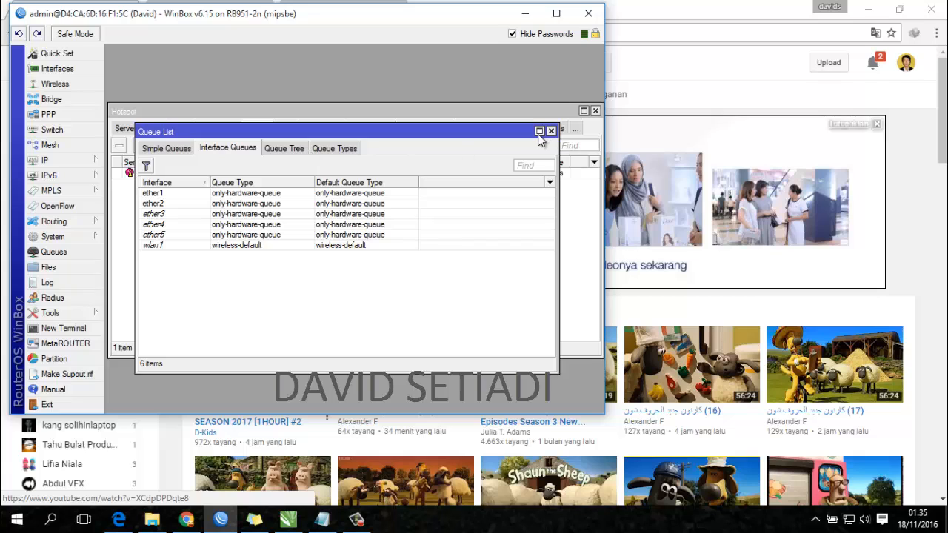
pyautogui.click(182, 148)
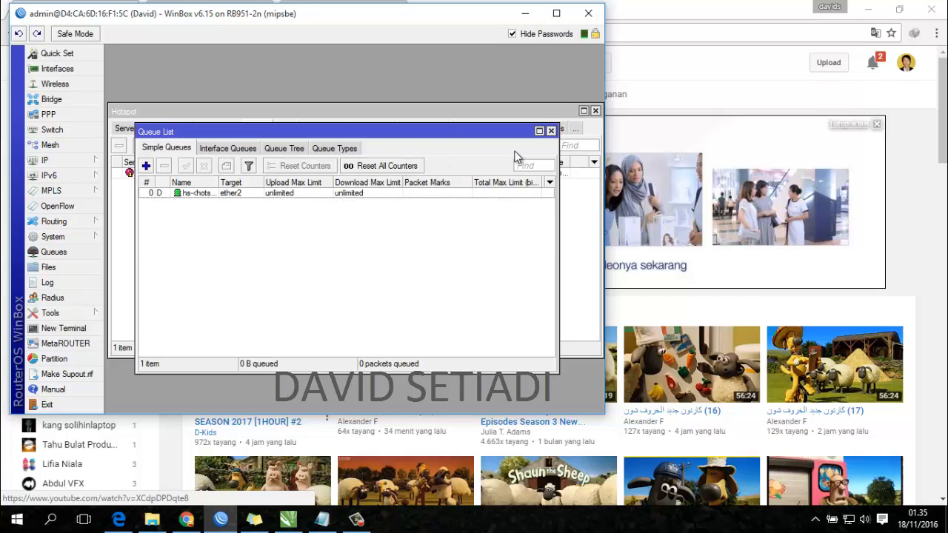
pyautogui.click(550, 131)
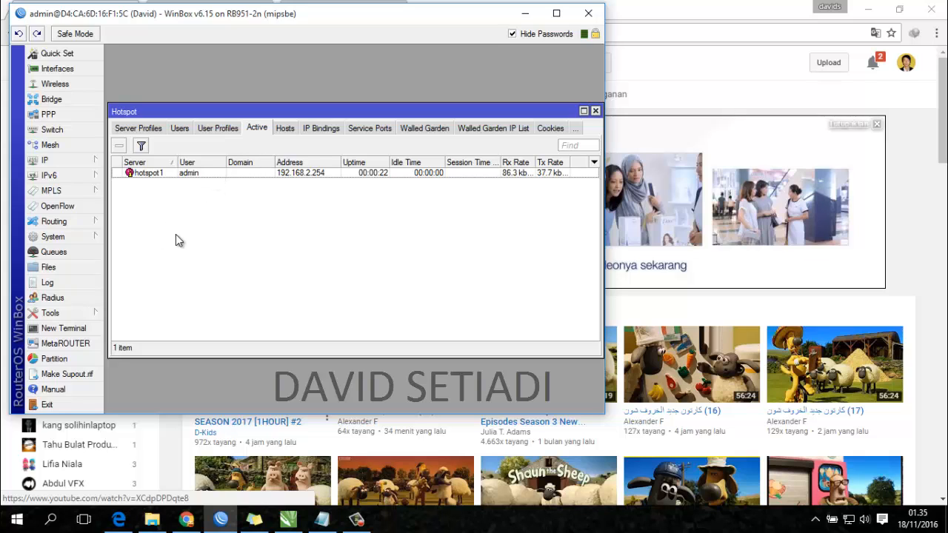
pyautogui.click(595, 110)
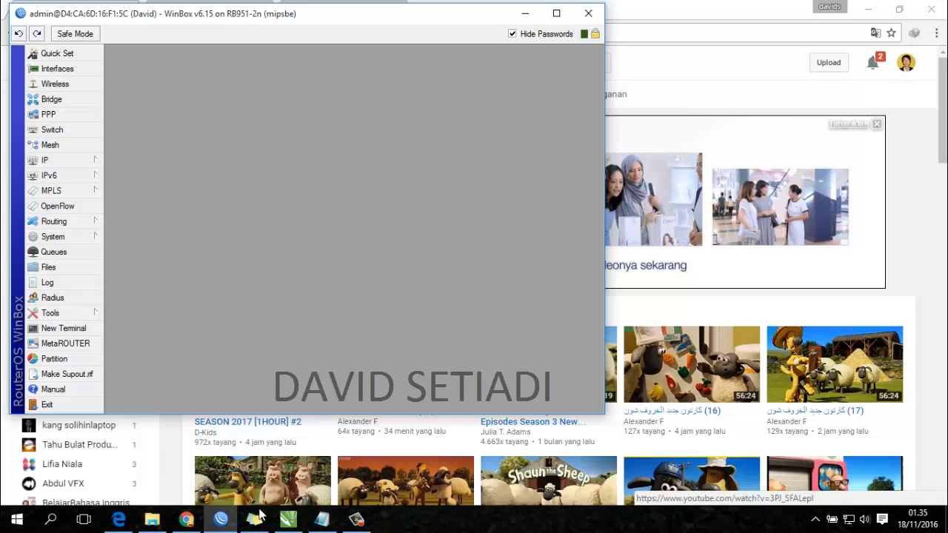
pyautogui.click(321, 519)
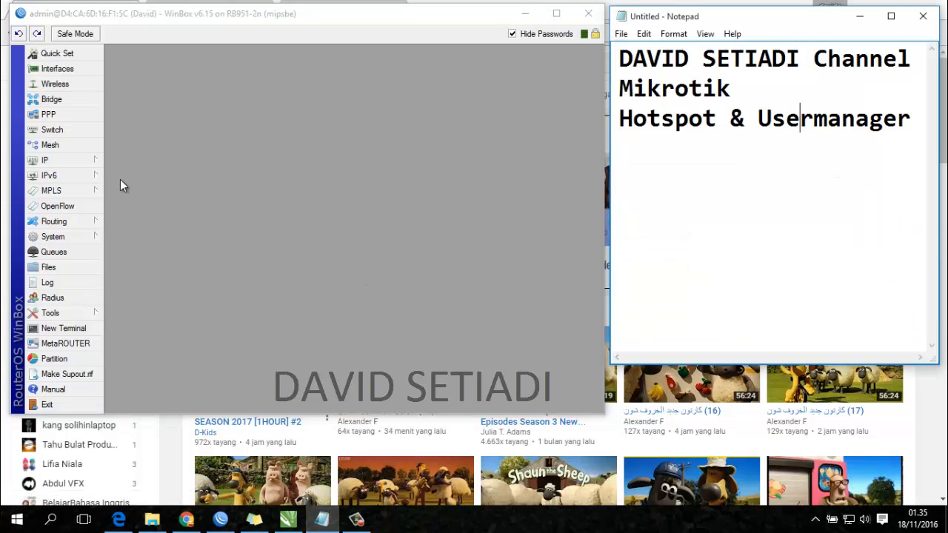
# - Change wlan1's SSID from MikroTik to 'test hotspot' and confirm it appears among available networks
pyautogui.click(76, 83)
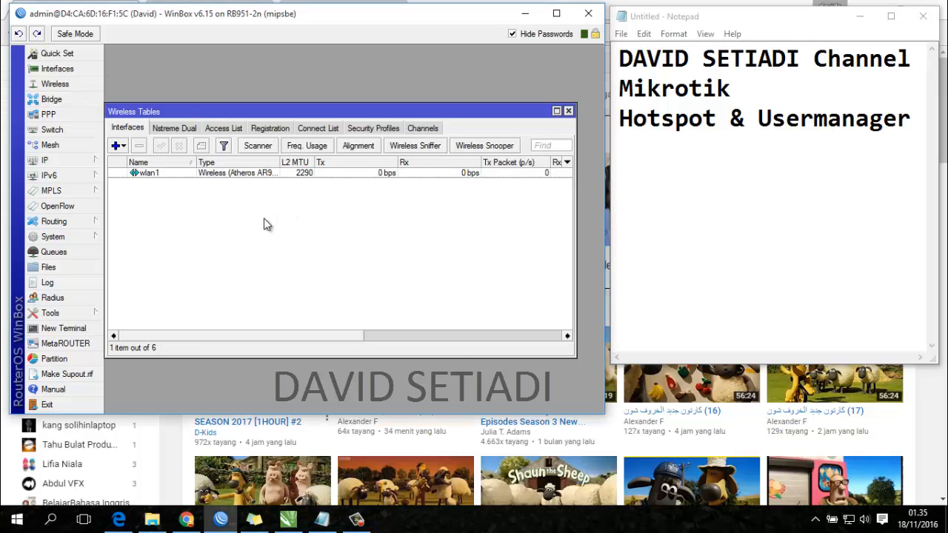
pyautogui.doubleClick(238, 175)
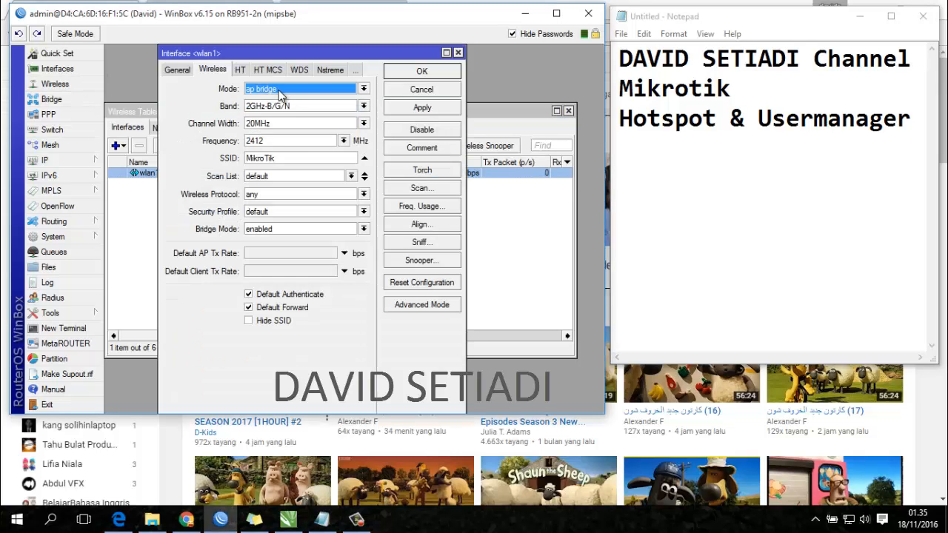
pyautogui.click(303, 157)
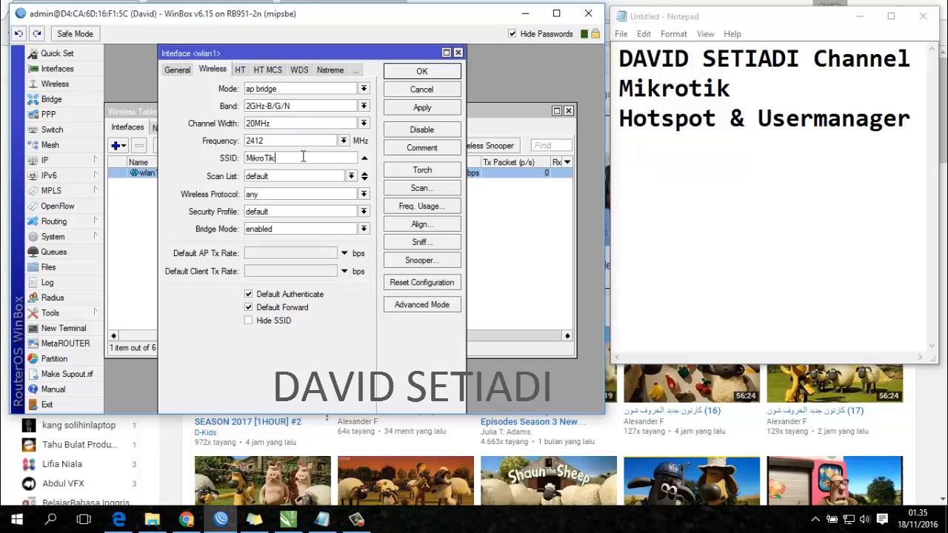
pyautogui.hotkey('ctrl', 'a')
pyautogui.write('t')
pyautogui.click(420, 111)
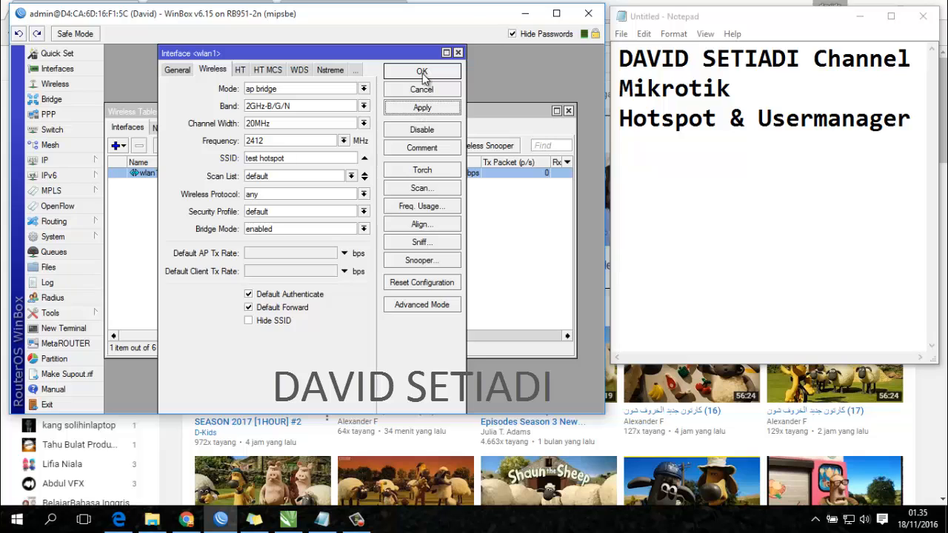
pyautogui.click(422, 72)
pyautogui.click(848, 520)
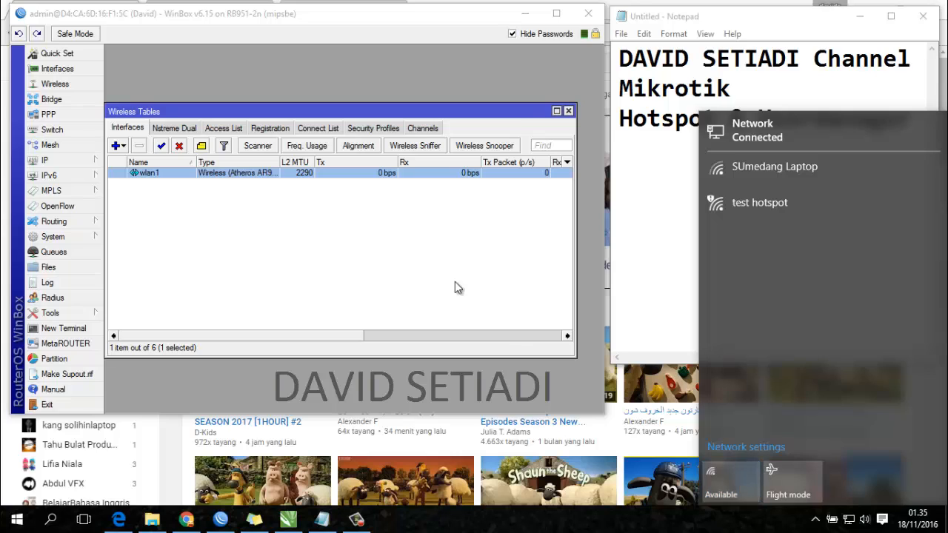
pyautogui.click(415, 272)
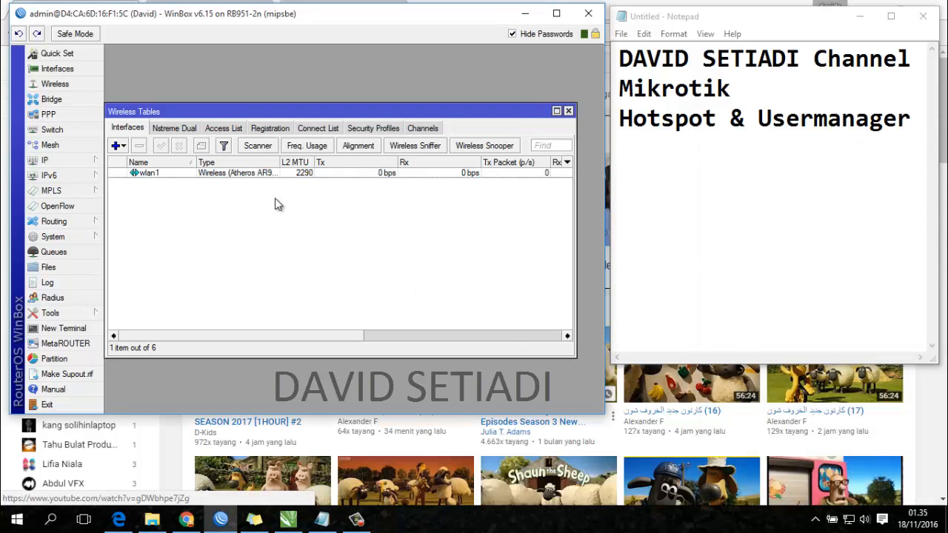
# - Start Hotspot Setup on wlan1, accepting local address 192.168.10.1/24 and its address pool
pyautogui.click(88, 161)
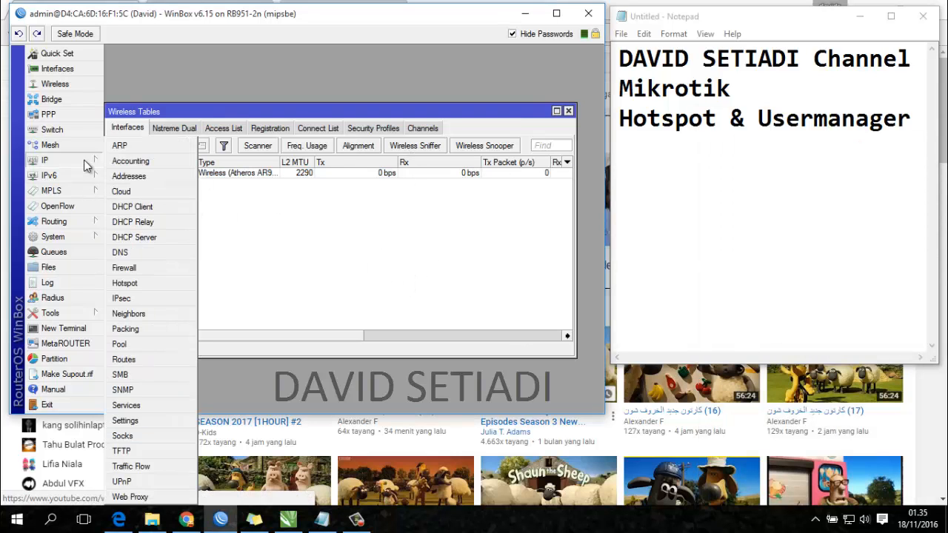
pyautogui.click(569, 111)
pyautogui.click(66, 160)
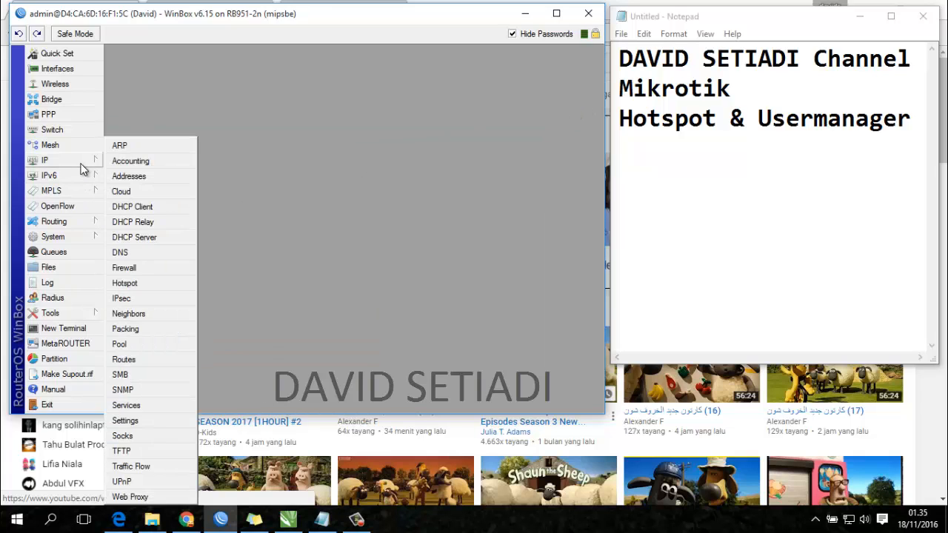
pyautogui.click(156, 280)
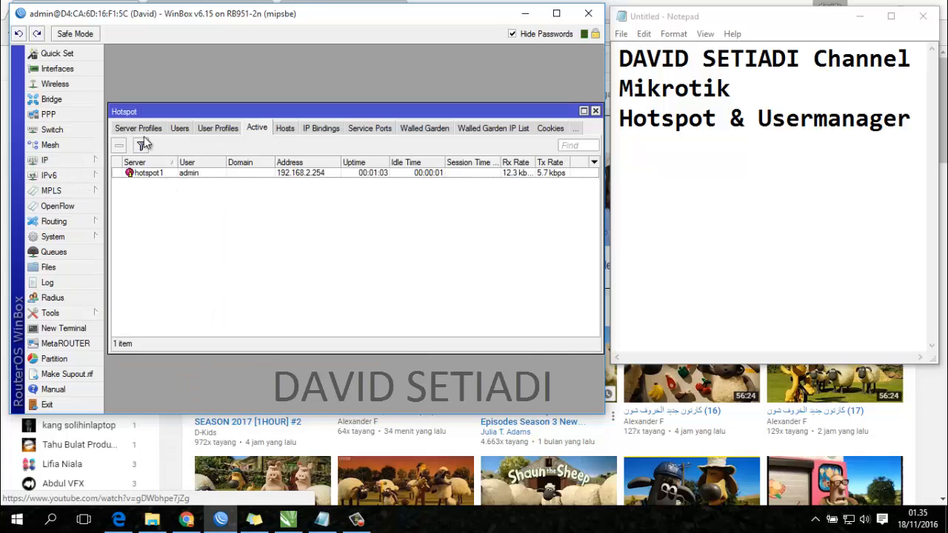
pyautogui.click(126, 128)
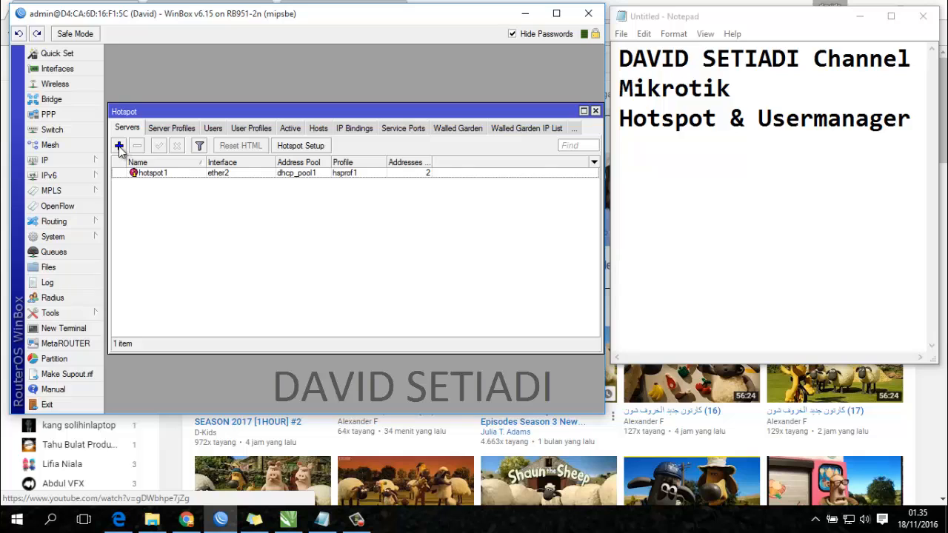
pyautogui.click(297, 146)
pyautogui.click(392, 217)
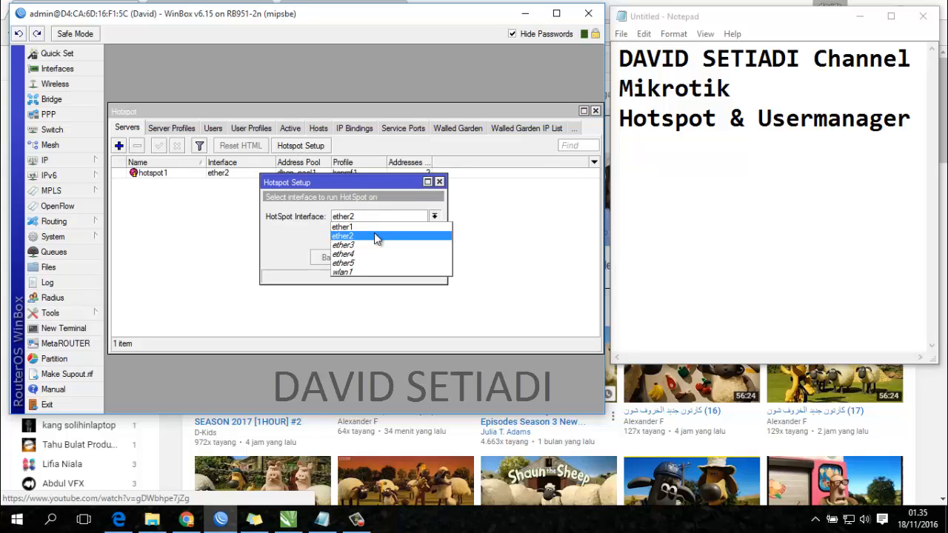
pyautogui.click(374, 232)
pyautogui.click(386, 259)
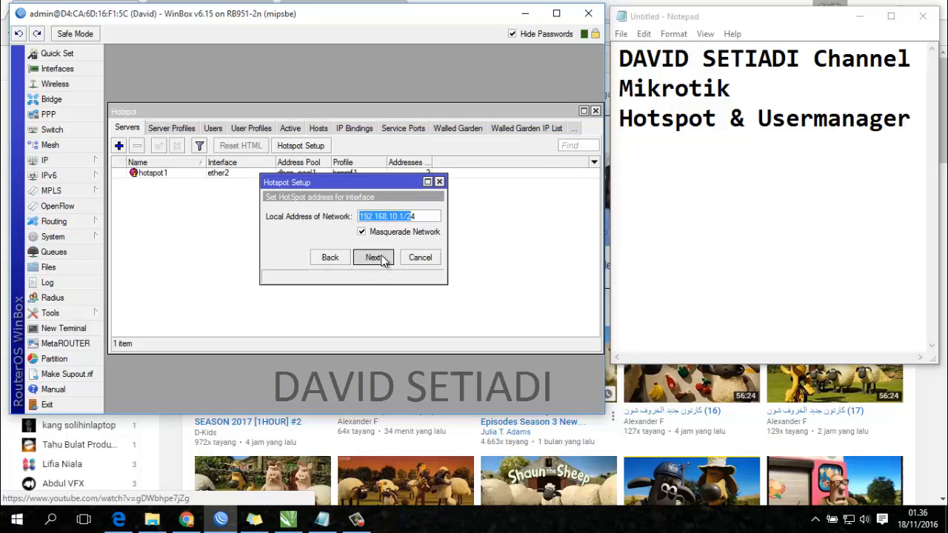
pyautogui.click(382, 258)
pyautogui.click(381, 257)
# - Finish the setup with no certificate, SMTP 0.0.0.0, default DNS servers and no DNS name
pyautogui.click(374, 219)
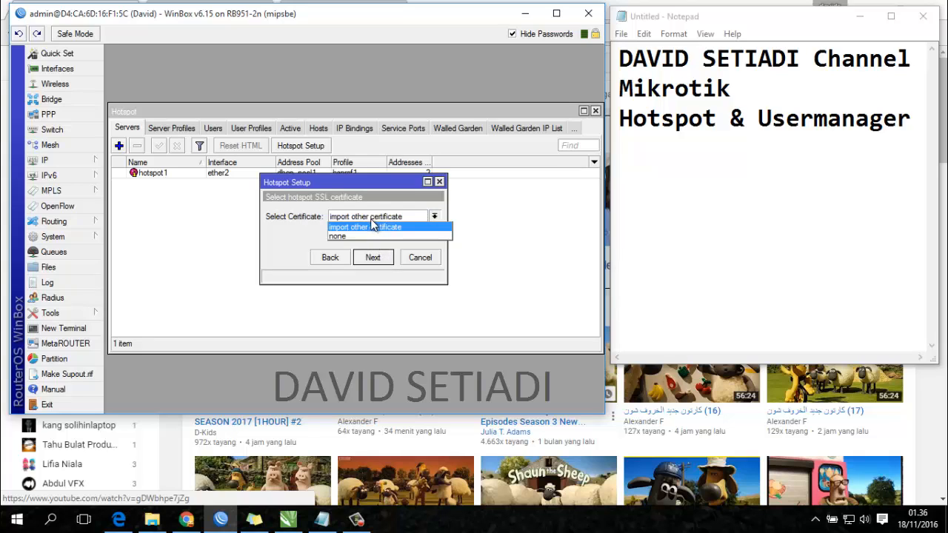
pyautogui.click(368, 238)
pyautogui.click(377, 257)
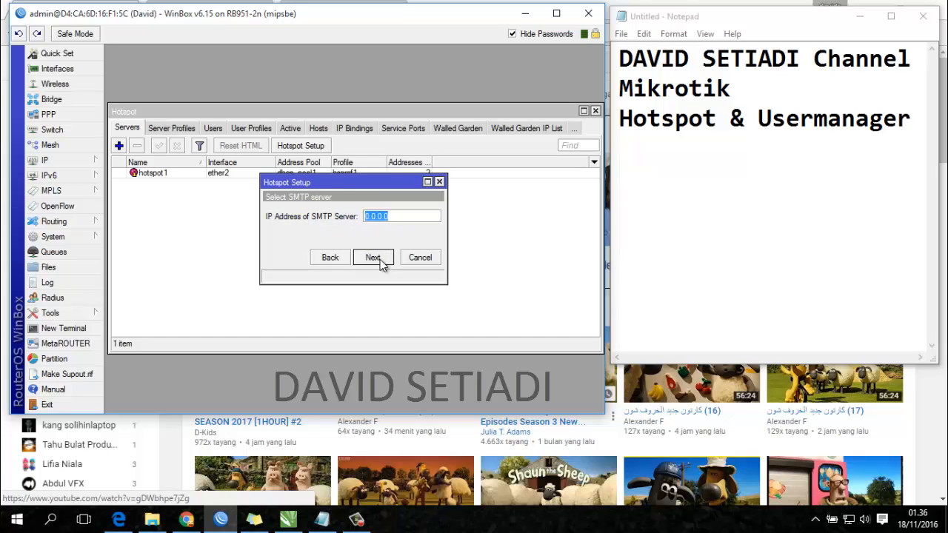
pyautogui.click(381, 264)
pyautogui.click(381, 265)
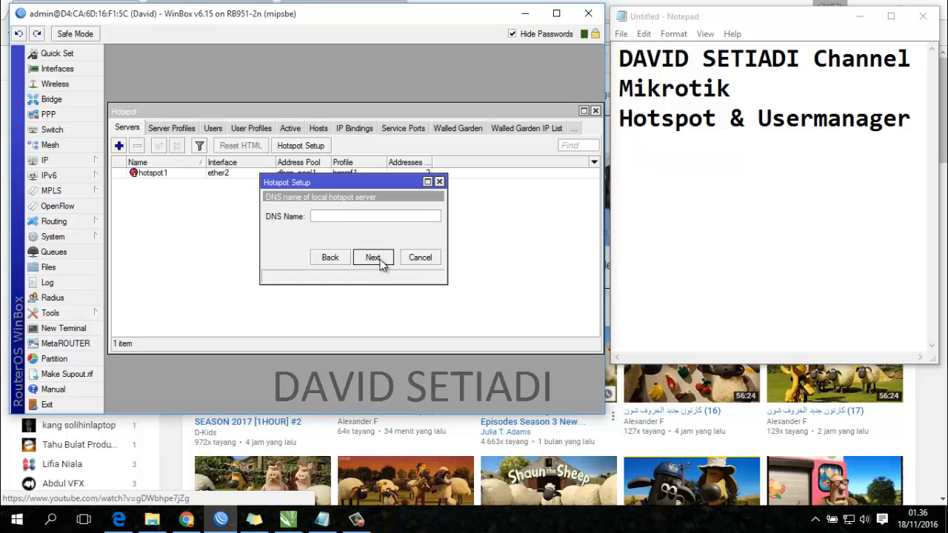
pyautogui.click(379, 259)
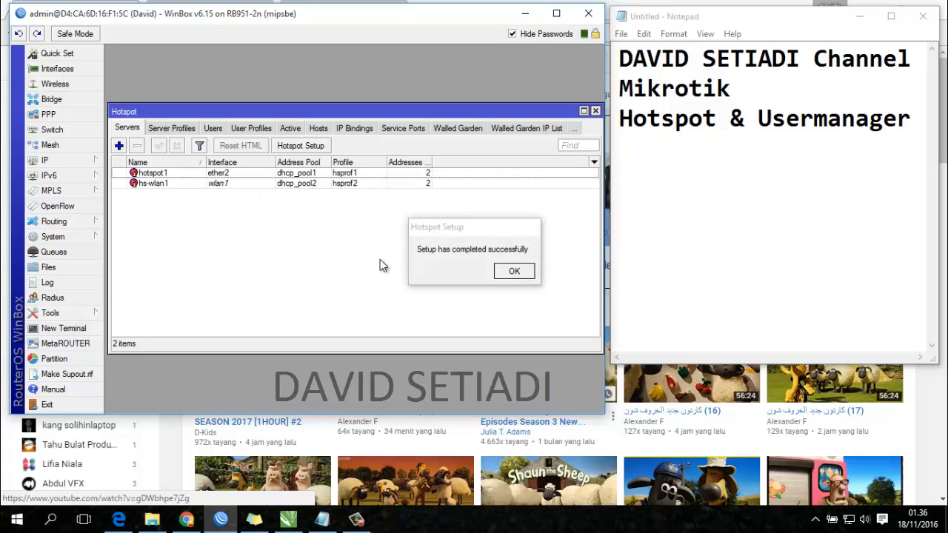
pyautogui.click(505, 273)
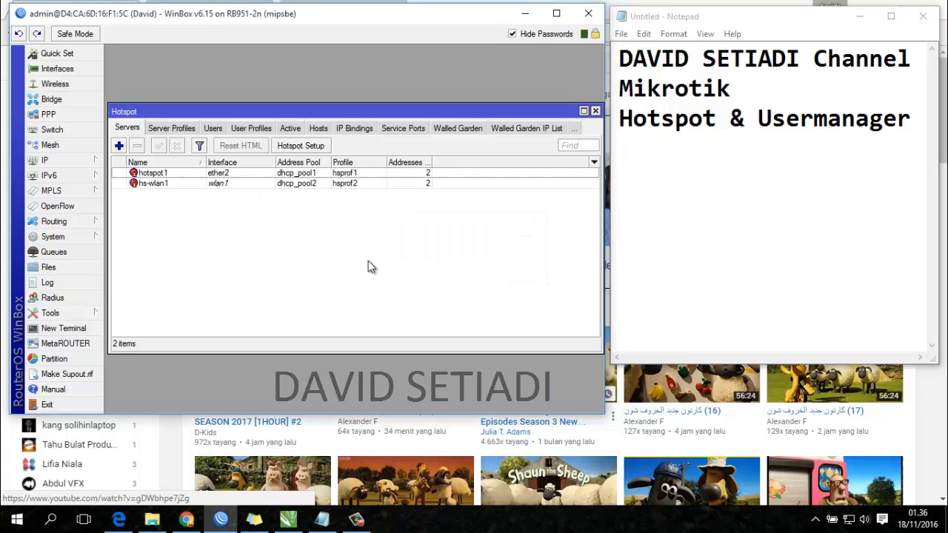
pyautogui.doubleClick(224, 185)
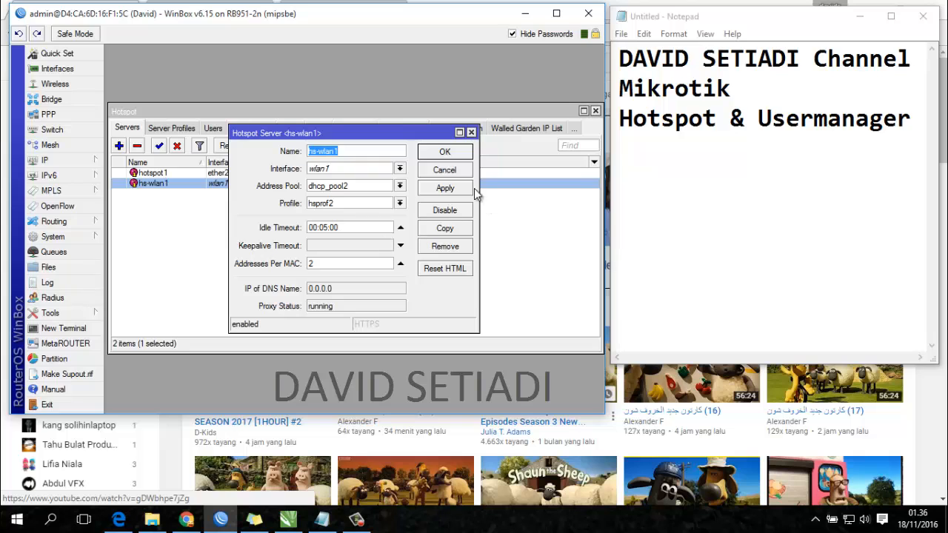
# - Enable Use RADIUS and HTTP PAP login on the hsprof2 server profile
pyautogui.click(445, 170)
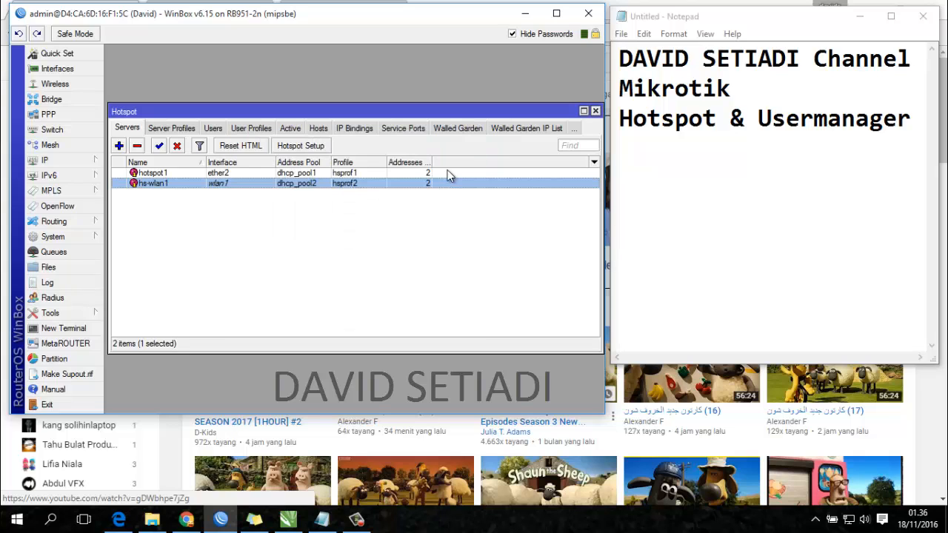
pyautogui.click(172, 128)
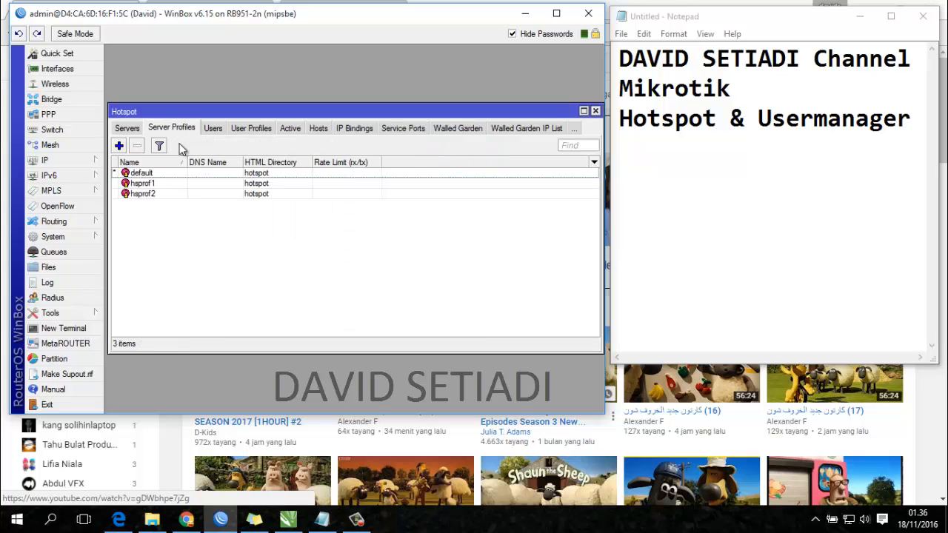
pyautogui.doubleClick(158, 195)
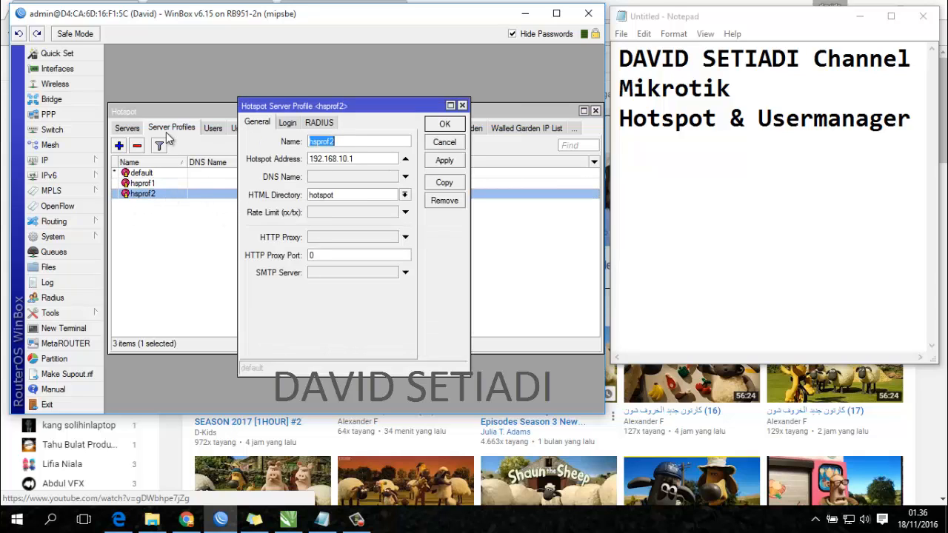
pyautogui.click(319, 122)
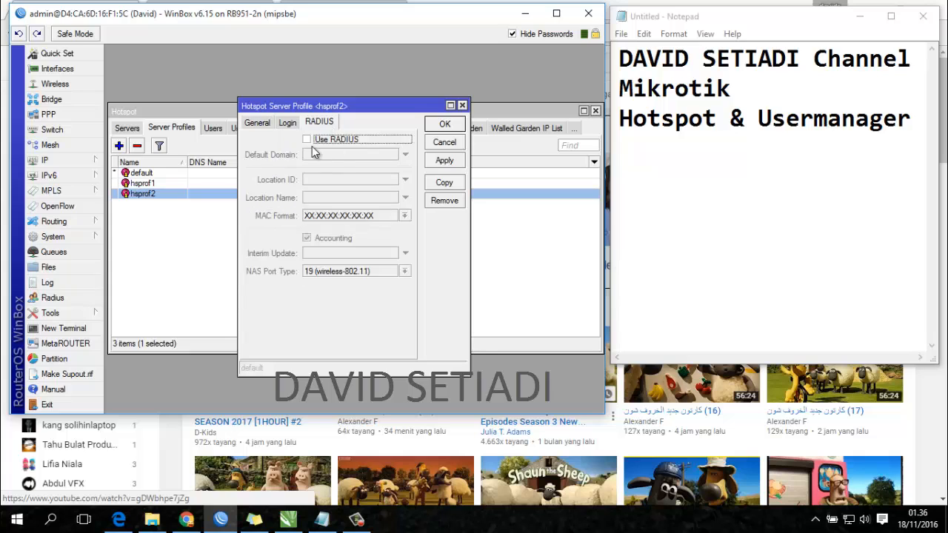
pyautogui.click(329, 139)
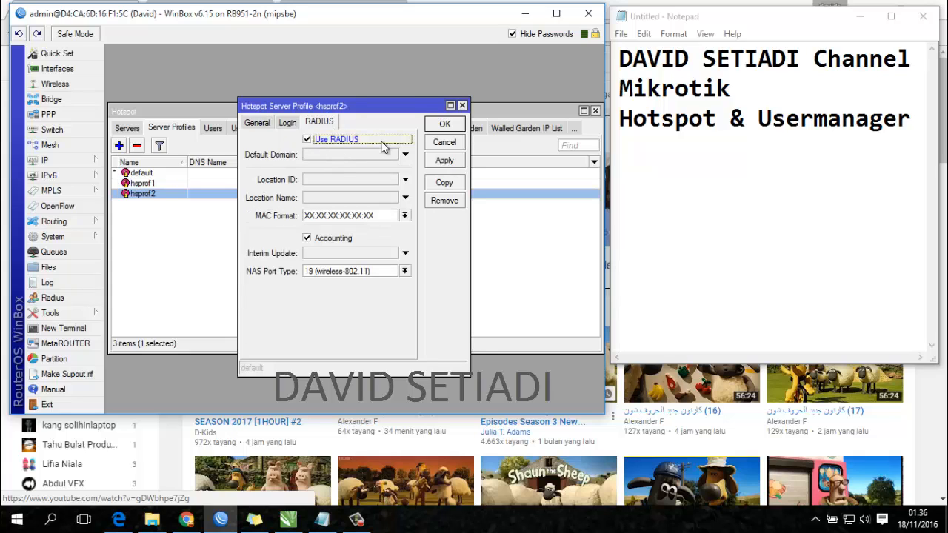
pyautogui.click(288, 123)
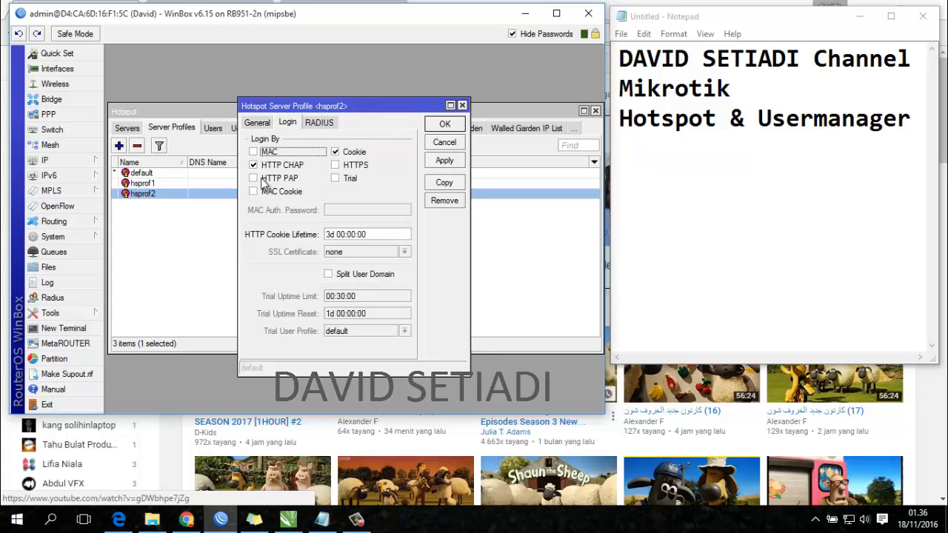
pyautogui.click(273, 177)
pyautogui.click(353, 151)
pyautogui.click(319, 122)
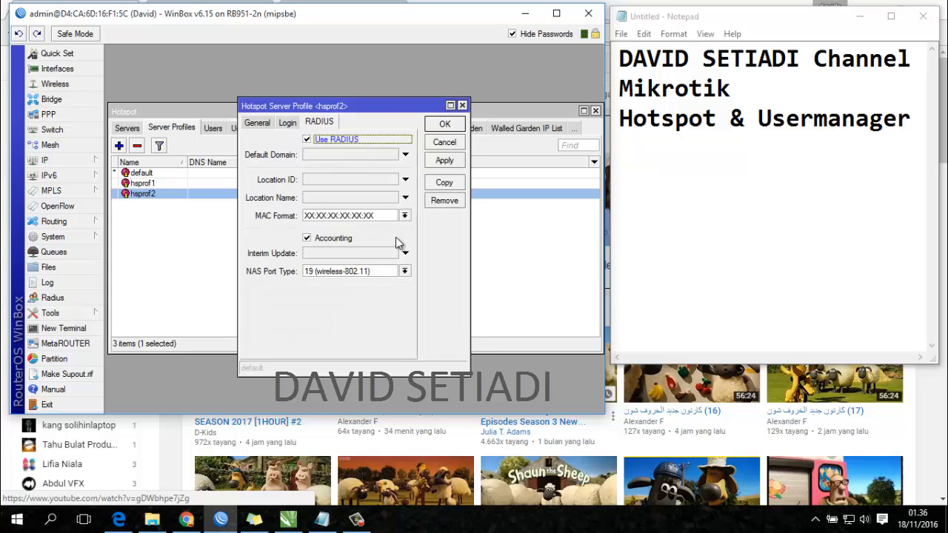
pyautogui.click(444, 142)
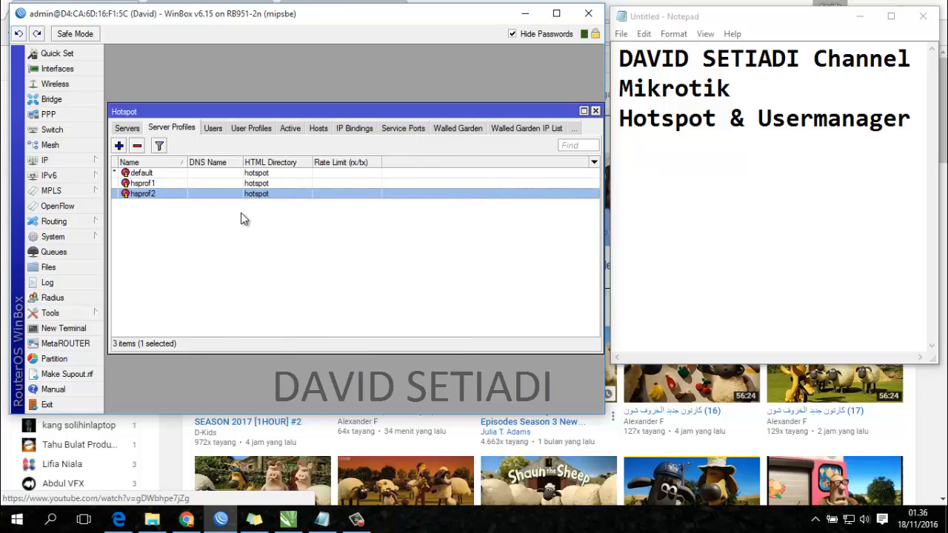
# - Confirm the local RADIUS server entry at 127.0.0.1 is still configured
pyautogui.click(51, 298)
pyautogui.click(249, 166)
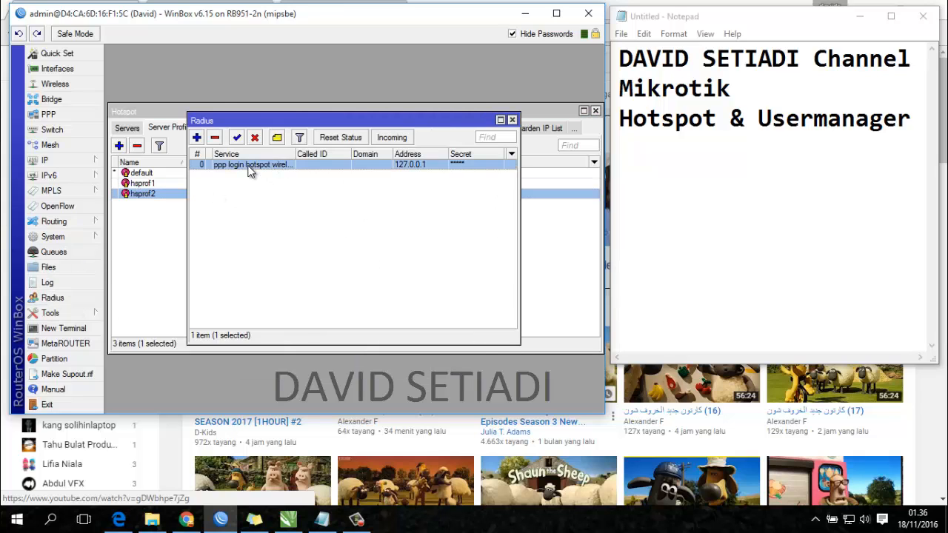
pyautogui.doubleClick(250, 167)
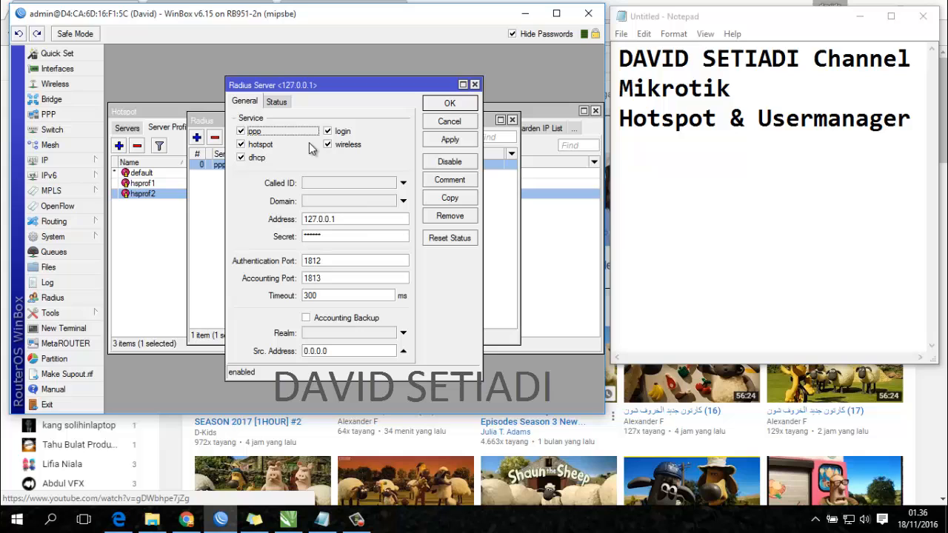
pyautogui.click(454, 108)
pyautogui.click(511, 120)
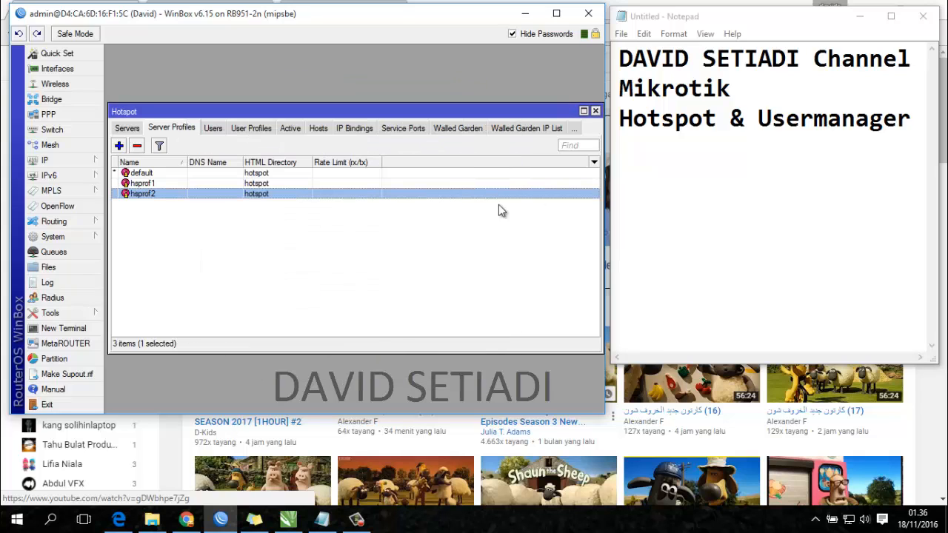
pyautogui.click(423, 311)
# - Join the 'test hotspot' Wi-Fi and reload Chrome to reach the 192.168.10.1/login page
pyautogui.click(851, 519)
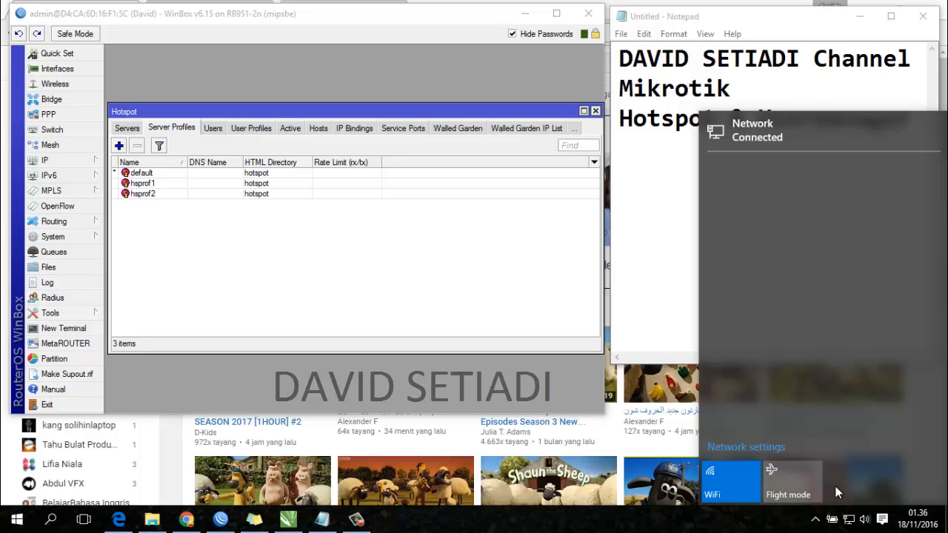
pyautogui.click(849, 520)
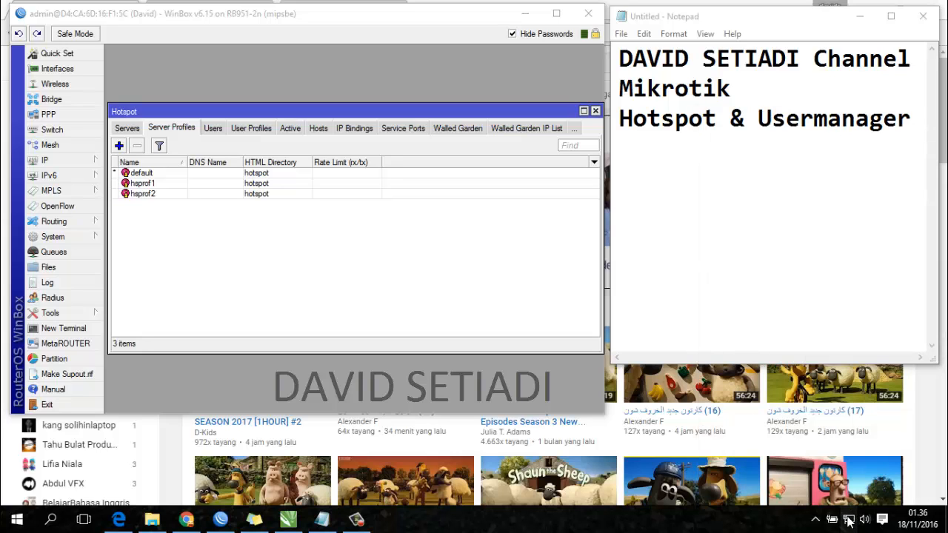
pyautogui.click(849, 520)
pyautogui.click(775, 211)
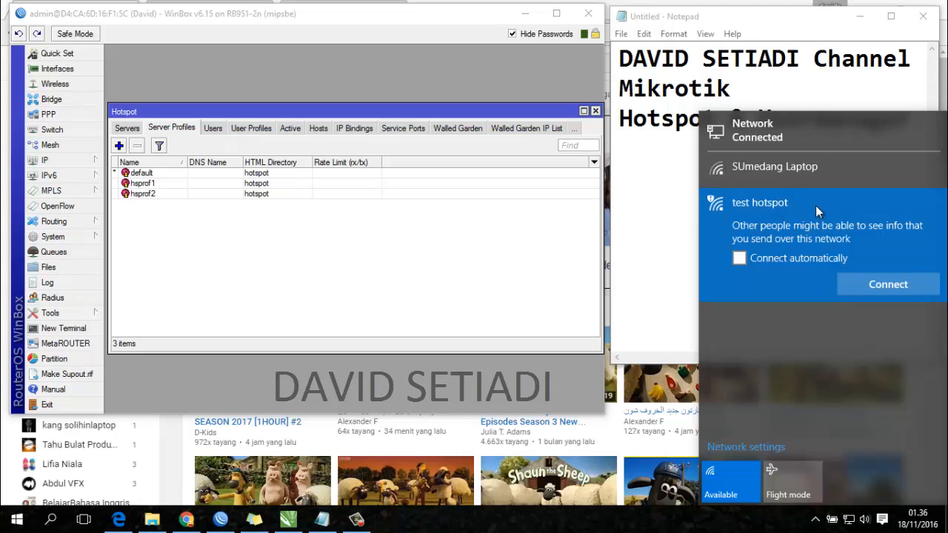
pyautogui.click(851, 290)
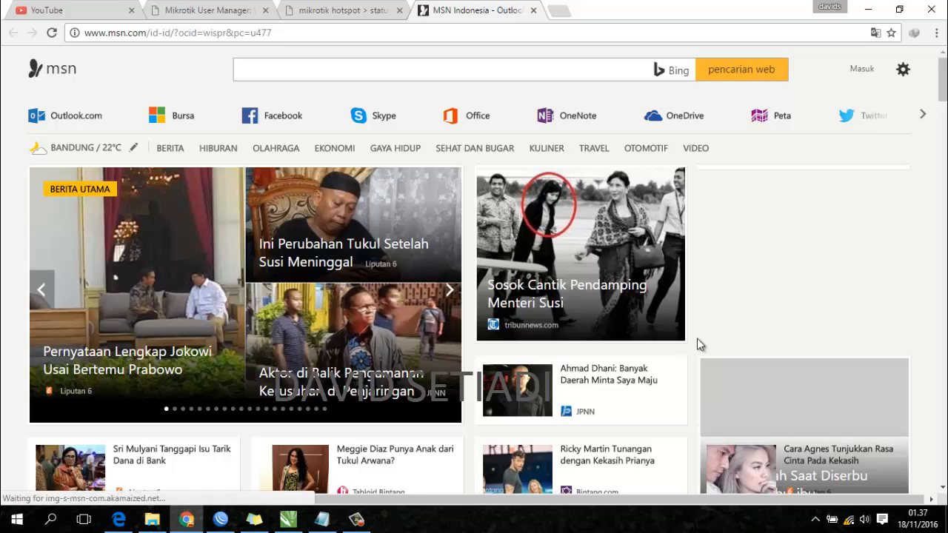
pyautogui.click(848, 519)
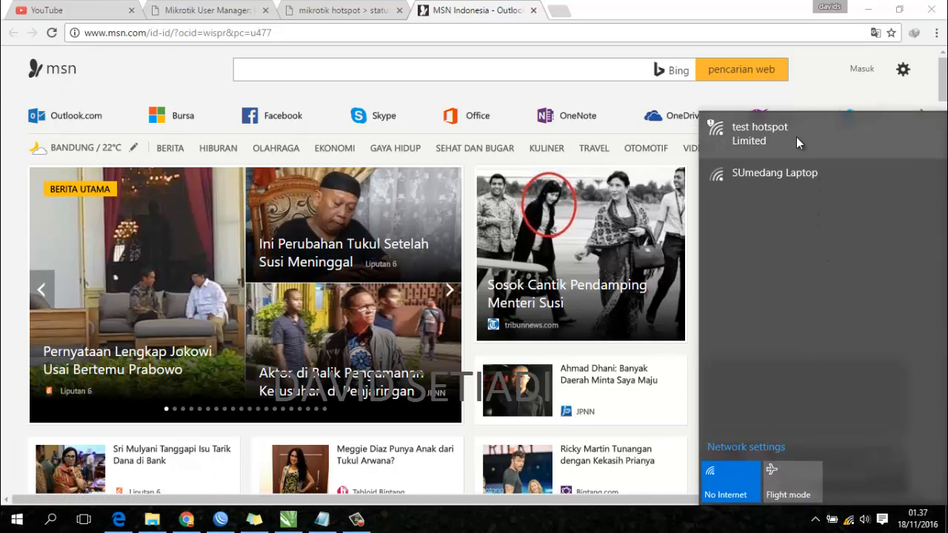
pyautogui.click(433, 32)
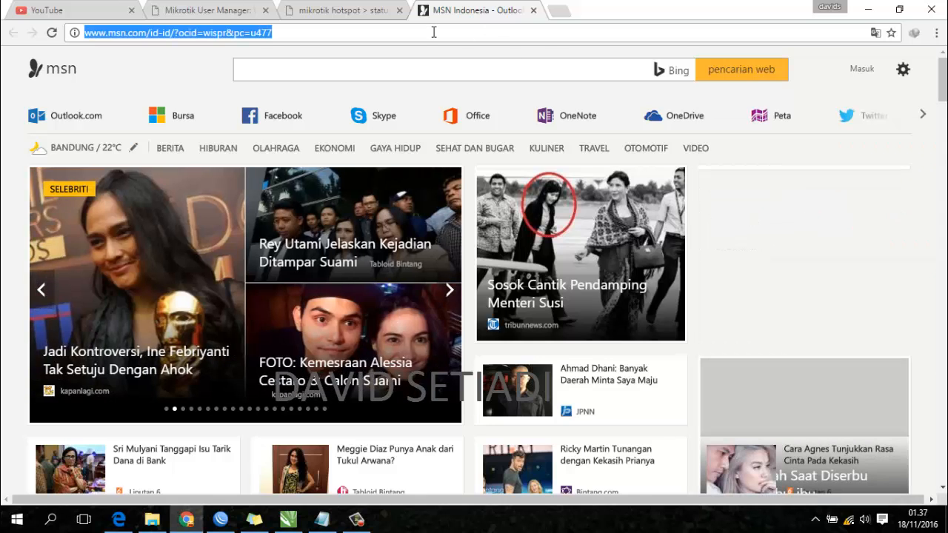
pyautogui.press('Return')
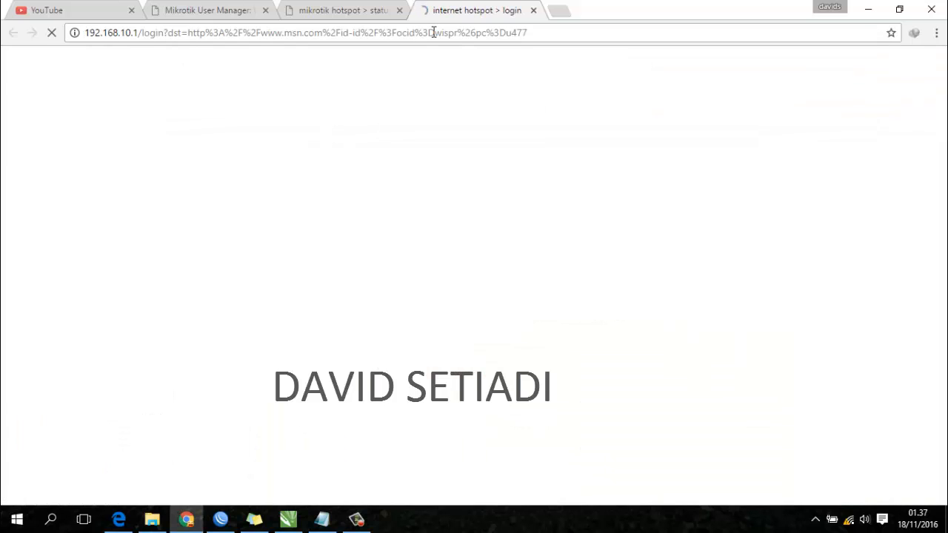
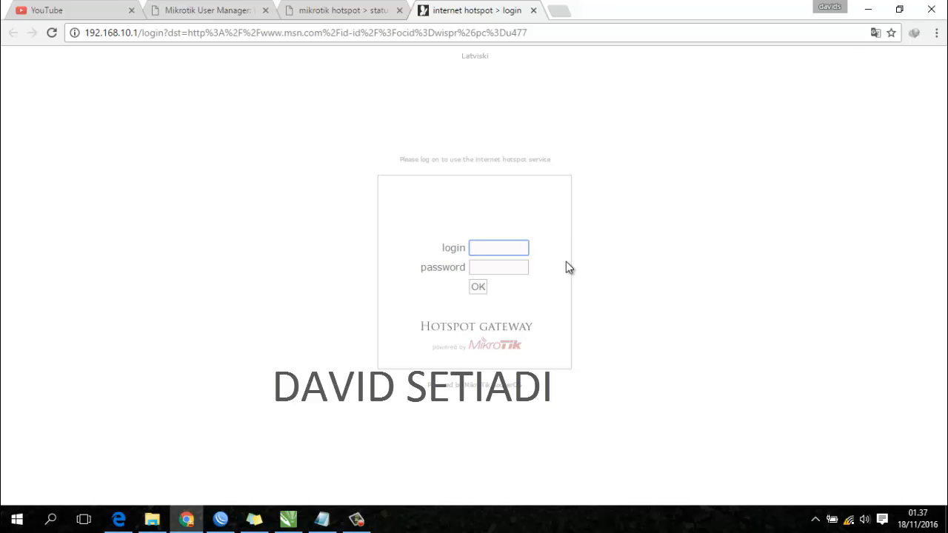
# - Submit the test user's login and password on the MikroTik Hotspot login page
pyautogui.write('tes')
pyautogui.click(502, 268)
pyautogui.write('tes')
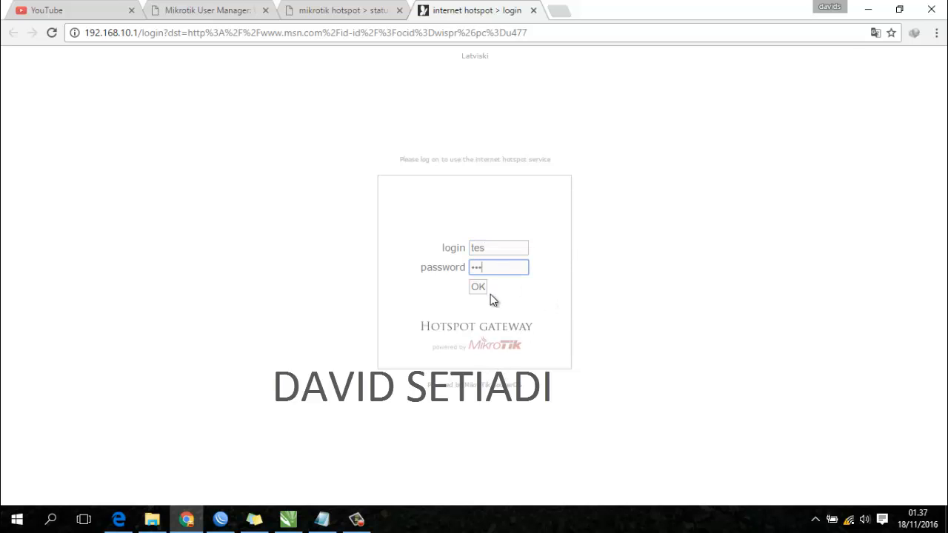
pyautogui.click(479, 289)
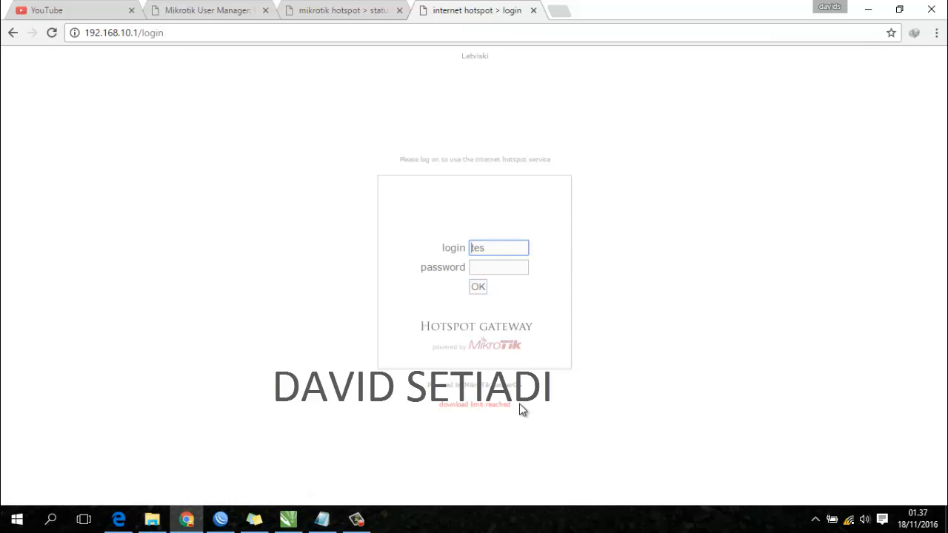
# - Highlight the 'download limit reached' rejection and the entered username, then close the hotspot status tab
pyautogui.moveTo(519, 404); pyautogui.dragTo(376, 394)
pyautogui.click(581, 380)
pyautogui.moveTo(497, 250); pyautogui.dragTo(428, 247)
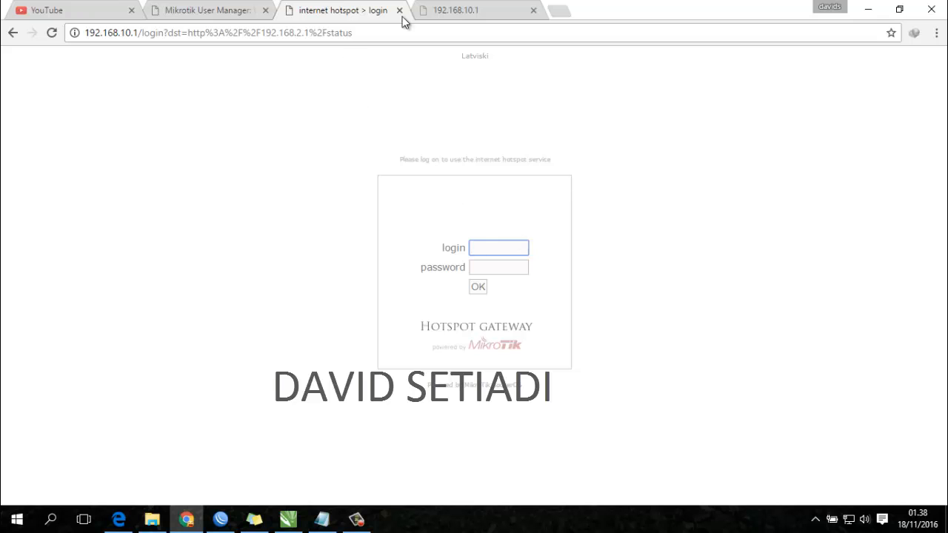
pyautogui.click(416, 14)
# - Reload User Manager, log in as administrator, and review the test user's details
pyautogui.click(399, 10)
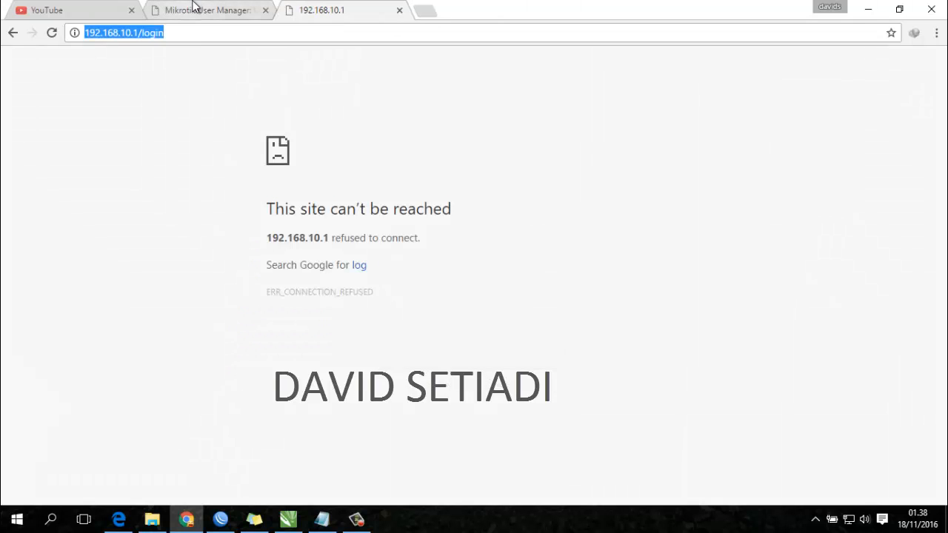
pyautogui.click(194, 5)
pyautogui.click(256, 37)
pyautogui.press('Return')
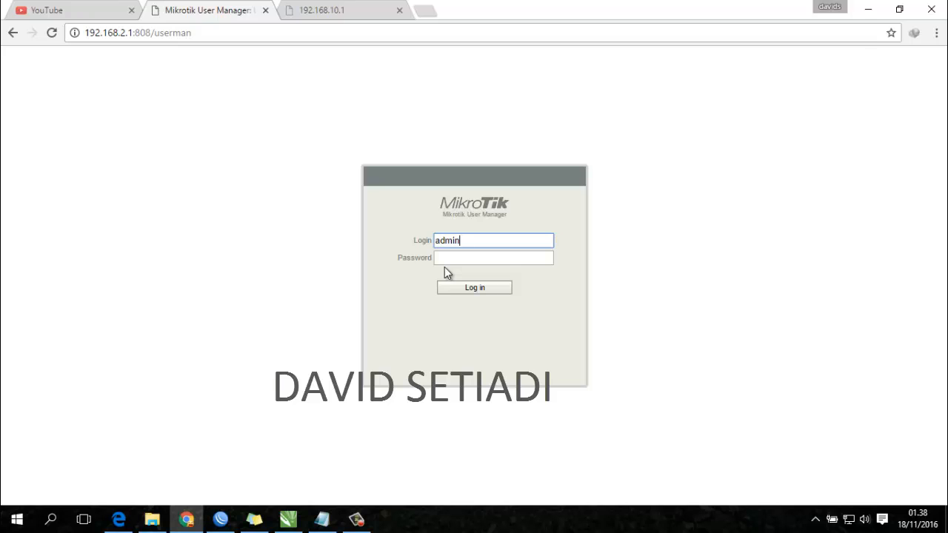
pyautogui.press('Return')
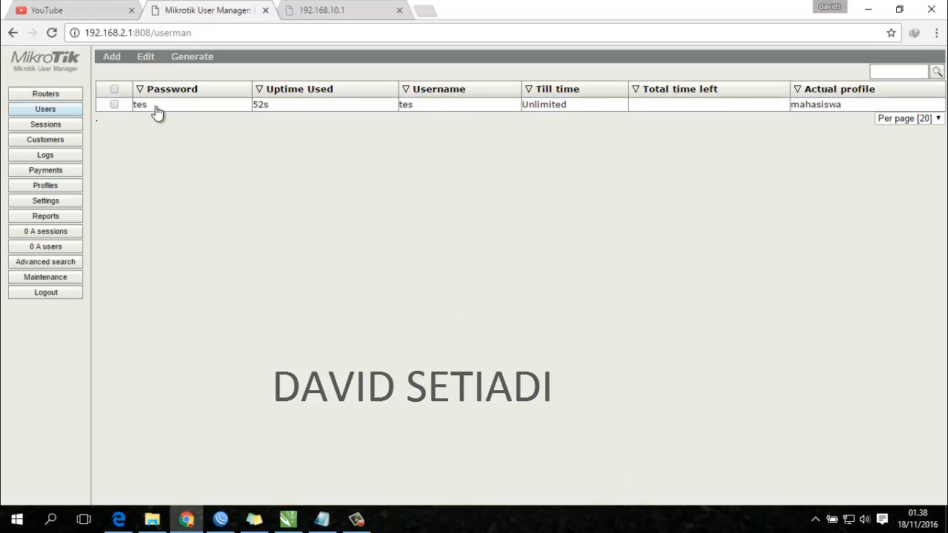
pyautogui.click(157, 108)
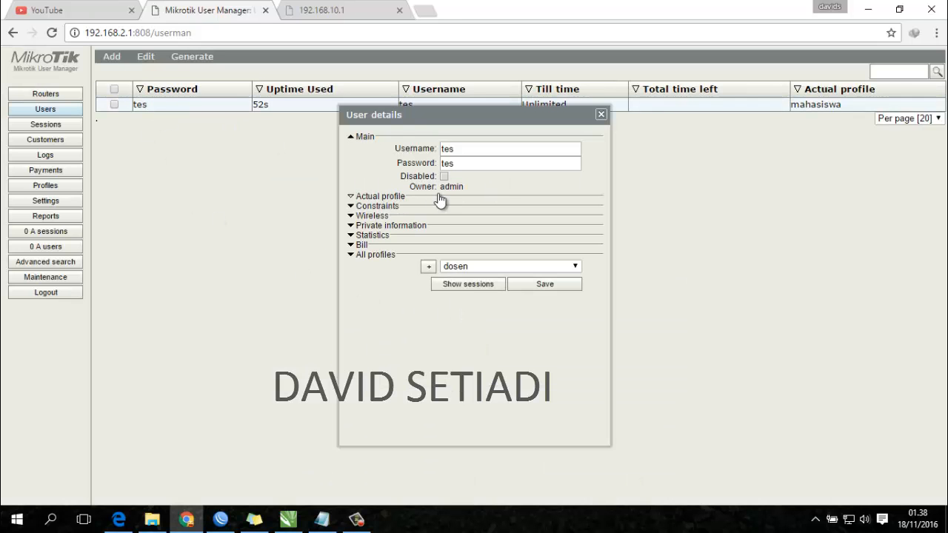
pyautogui.click(600, 116)
# - In the mahasiswa limitation, set Download to 0B and receive rate limit to 100, then save
pyautogui.click(49, 185)
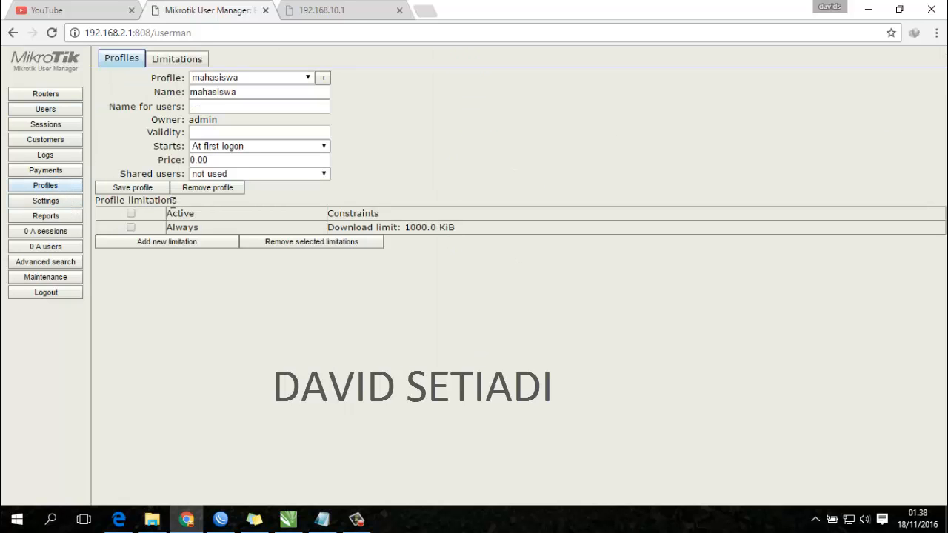
pyautogui.click(184, 62)
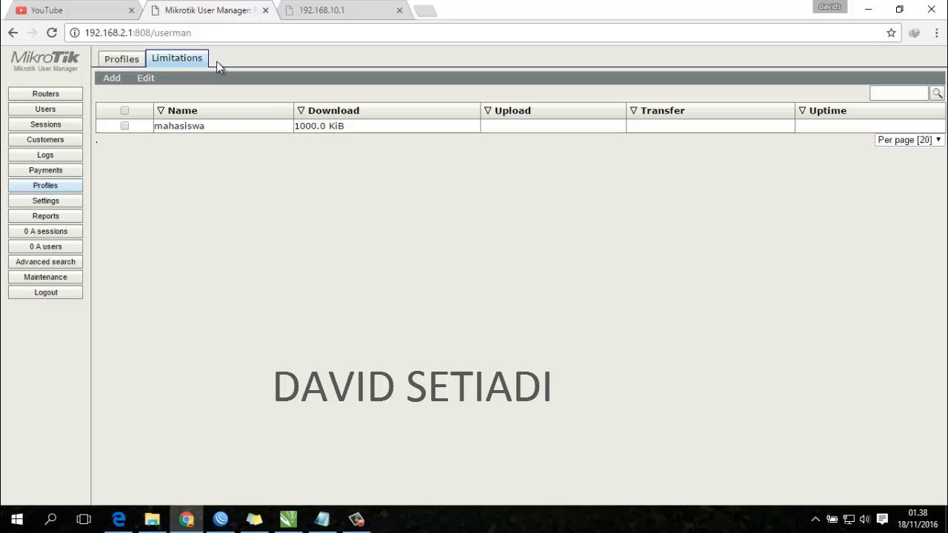
pyautogui.doubleClick(307, 126)
pyautogui.moveTo(477, 154); pyautogui.dragTo(372, 148)
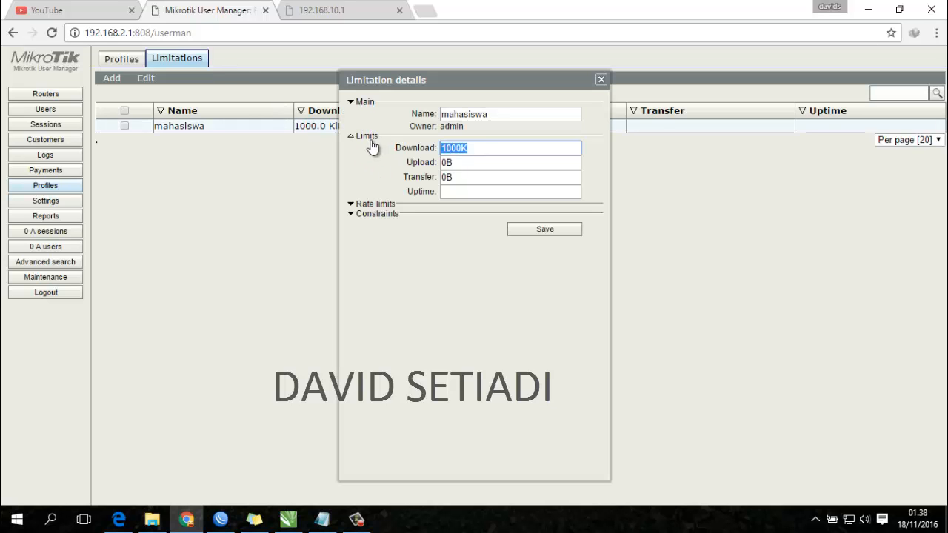
pyautogui.write('0b')
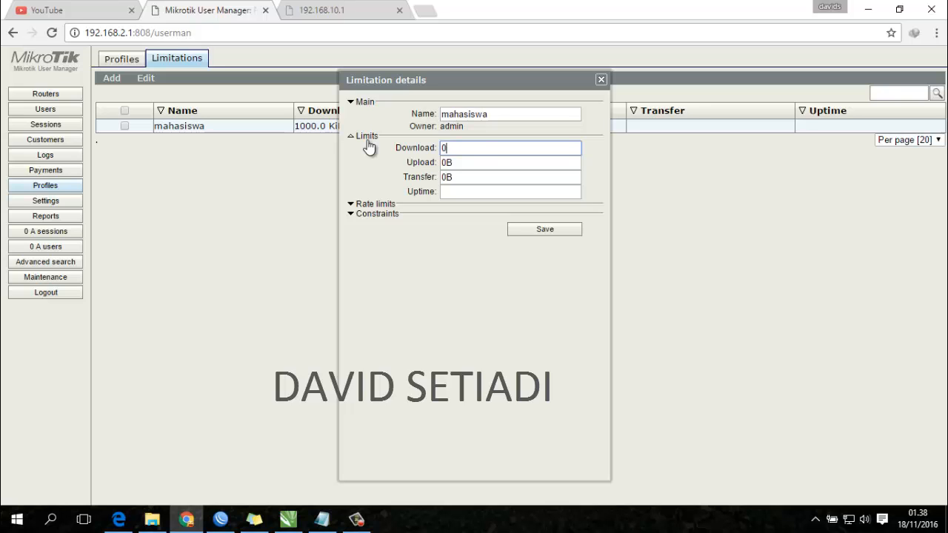
pyautogui.click(379, 206)
pyautogui.click(482, 217)
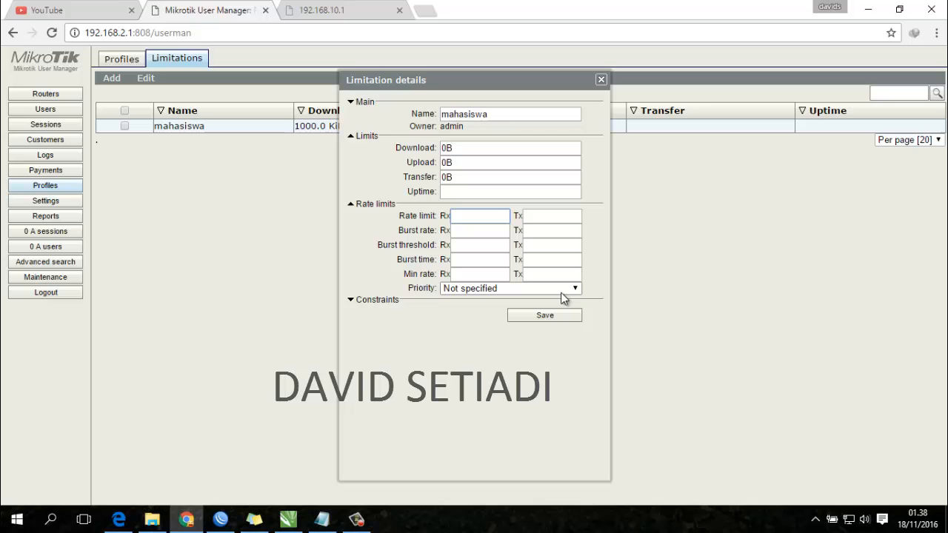
pyautogui.write('100')
pyautogui.click(563, 316)
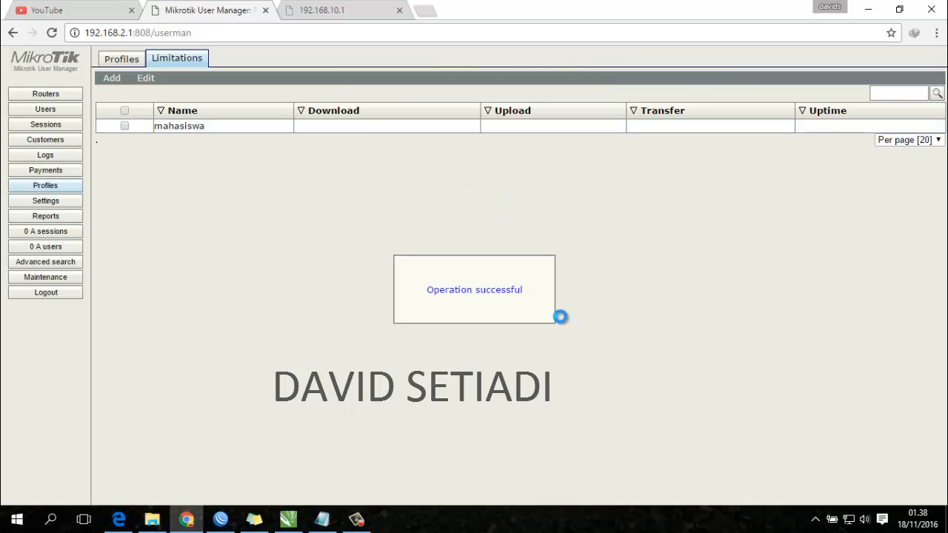
# - Reopen mahasiswa and set both Rx and Tx rate limits to 100K, then save
pyautogui.click(190, 126)
pyautogui.moveTo(487, 219); pyautogui.dragTo(469, 217)
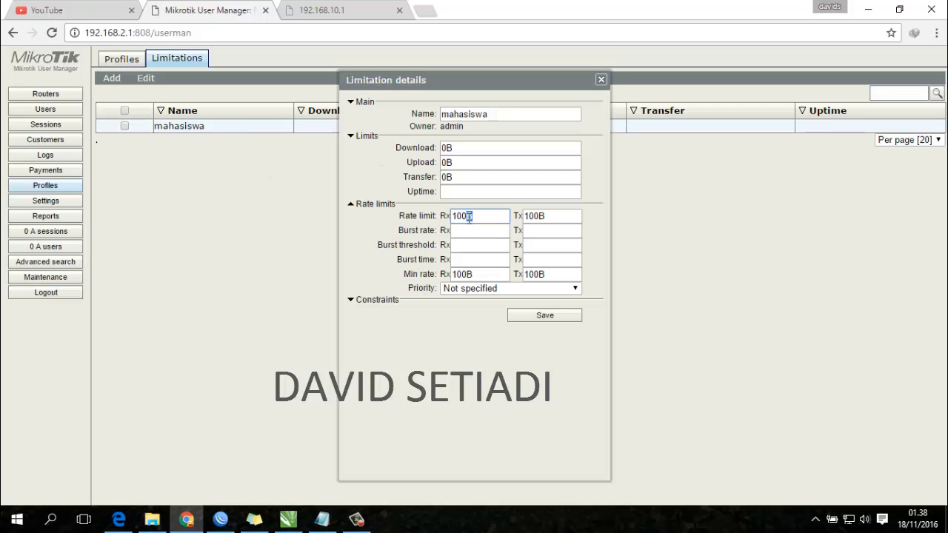
pyautogui.write('K')
pyautogui.click(542, 216)
pyautogui.moveTo(545, 216); pyautogui.dragTo(541, 216)
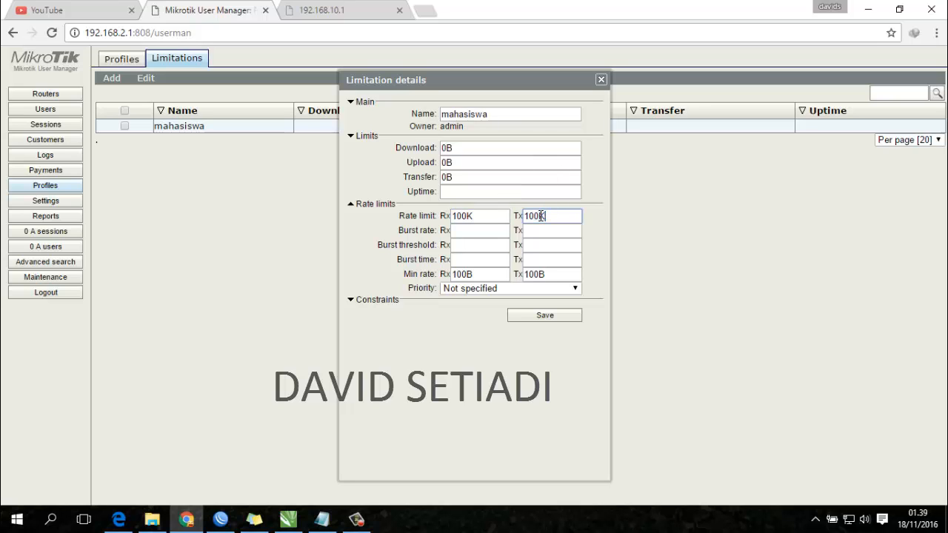
pyautogui.write('K')
pyautogui.click(545, 315)
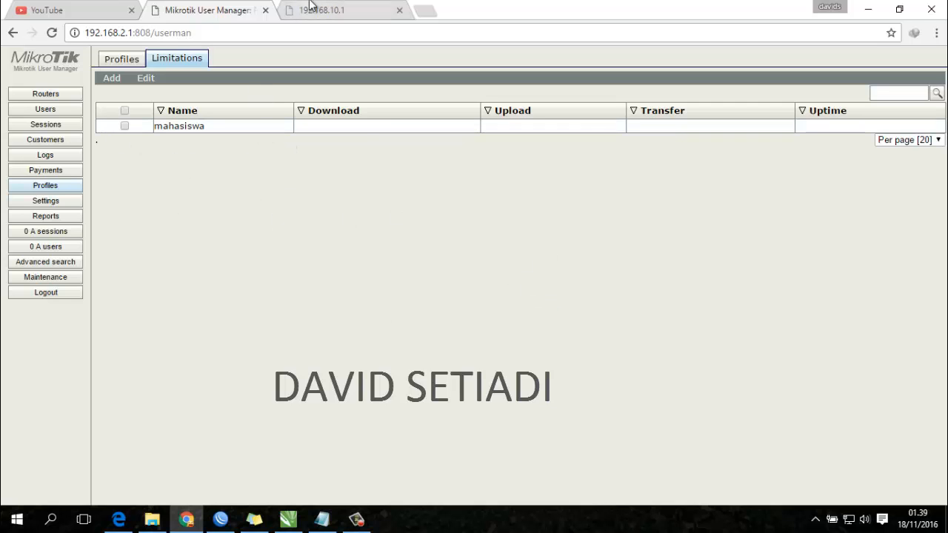
# - Switch Wi-Fi on and connect to the 'test hotspot' network
pyautogui.click(848, 519)
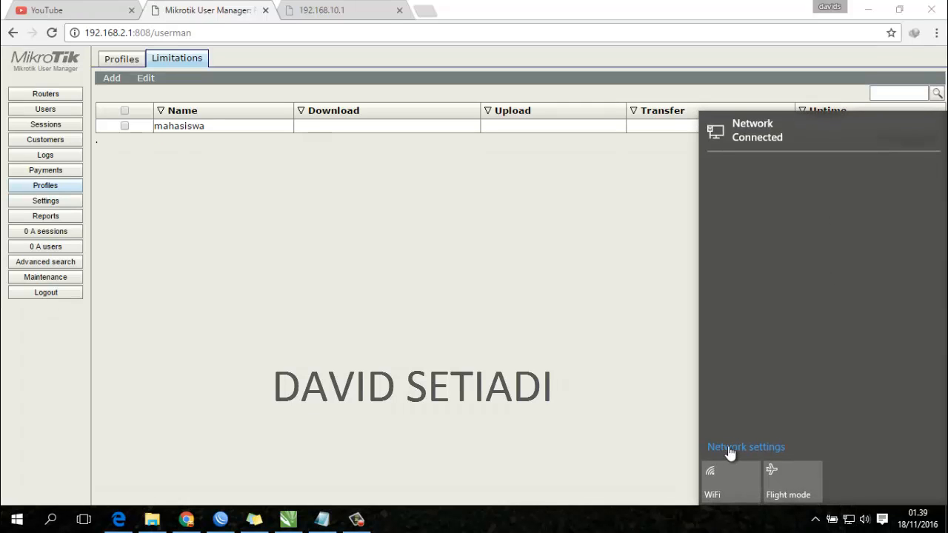
pyautogui.click(731, 476)
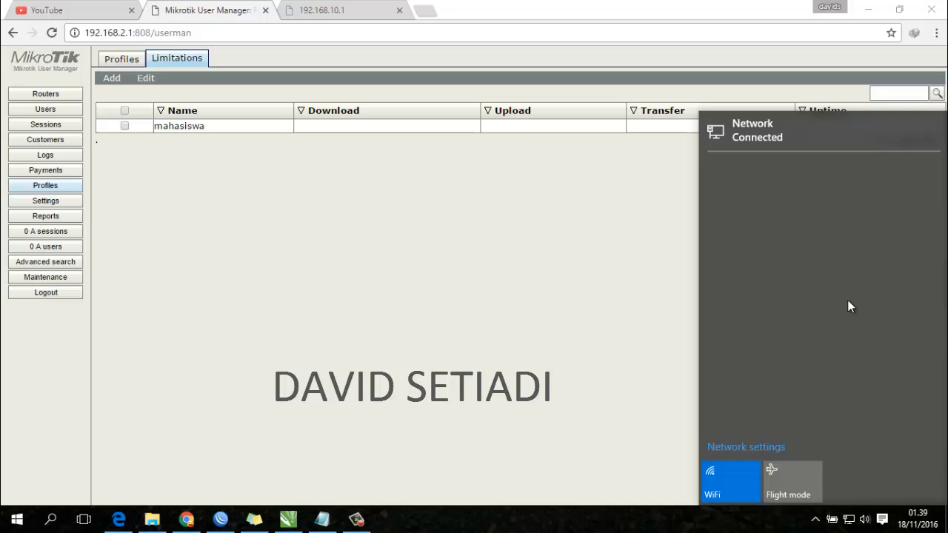
pyautogui.click(849, 519)
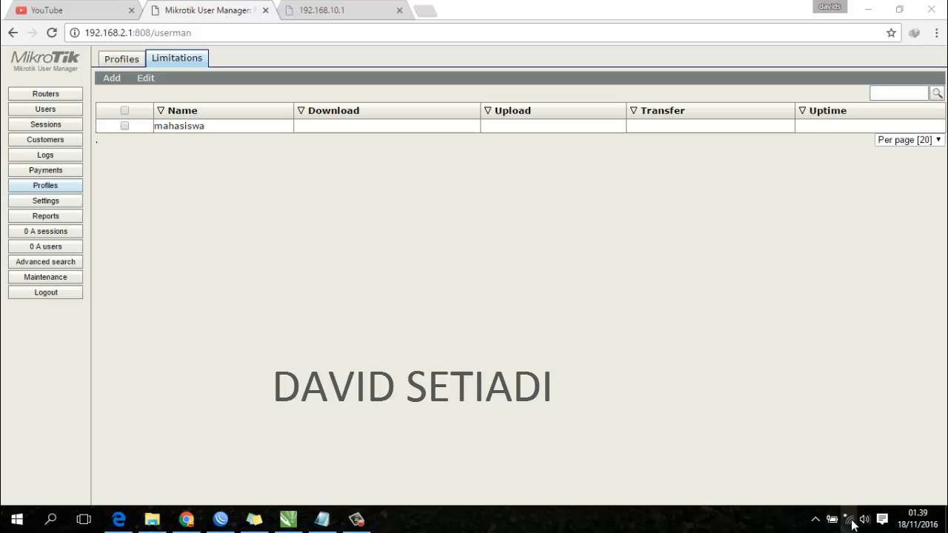
pyautogui.click(851, 522)
pyautogui.click(770, 178)
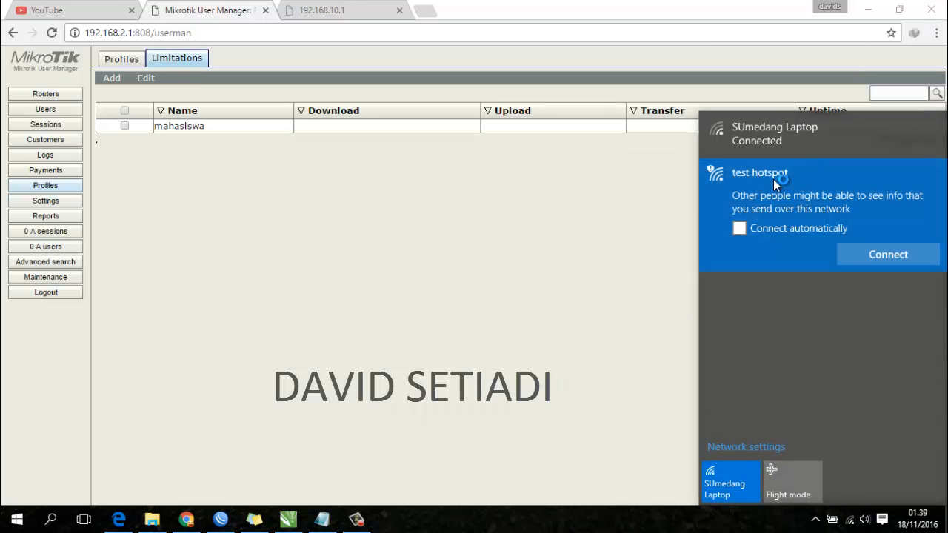
pyautogui.click(859, 256)
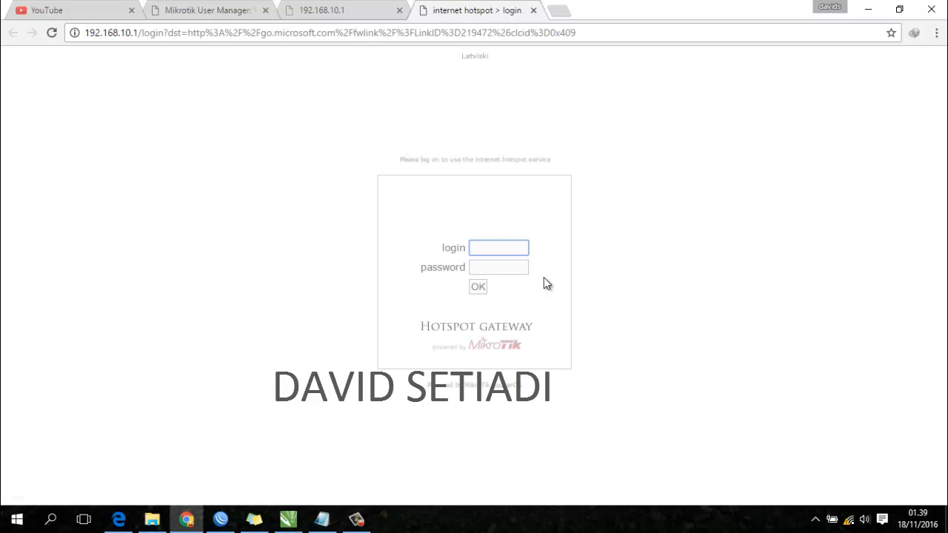
# - Sign in to the hotspot with the test user's credentials, landing on the MSN homepage
pyautogui.write('tes')
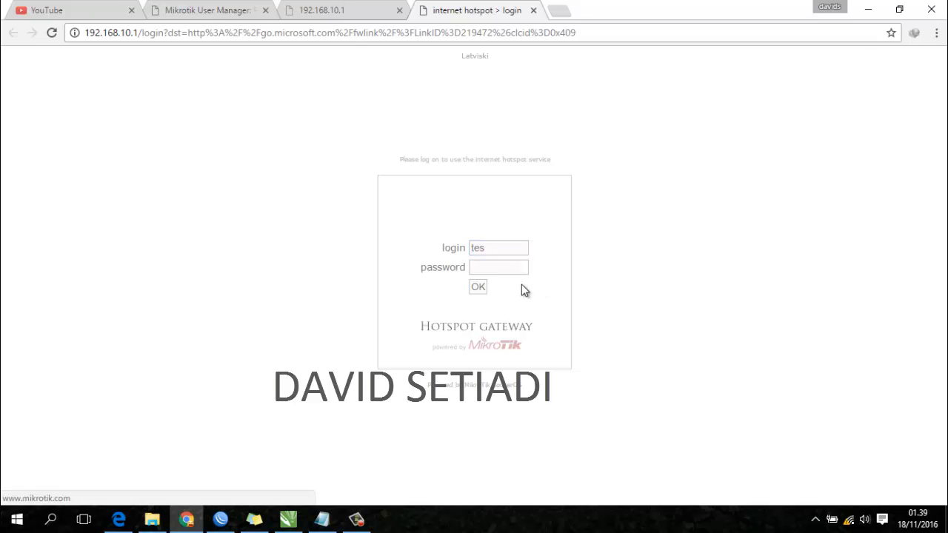
pyautogui.click(509, 268)
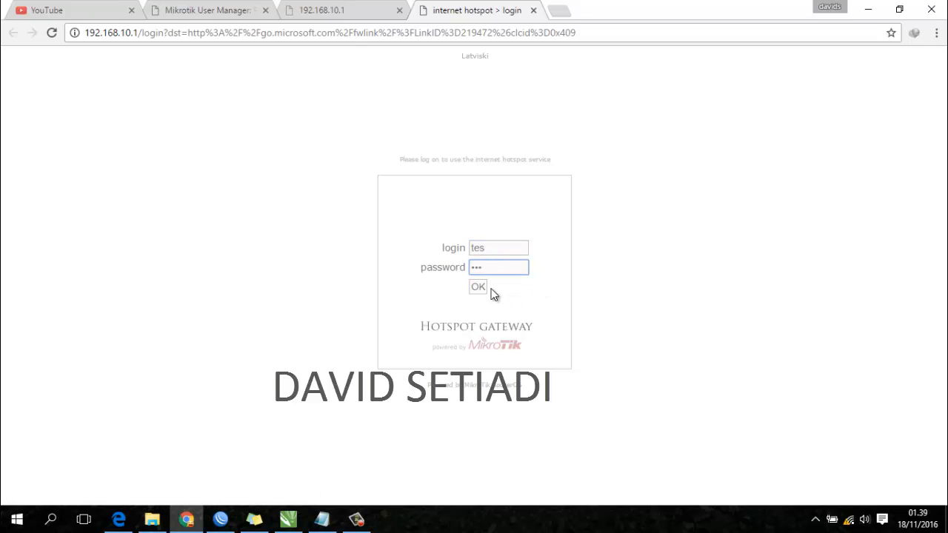
pyautogui.click(849, 519)
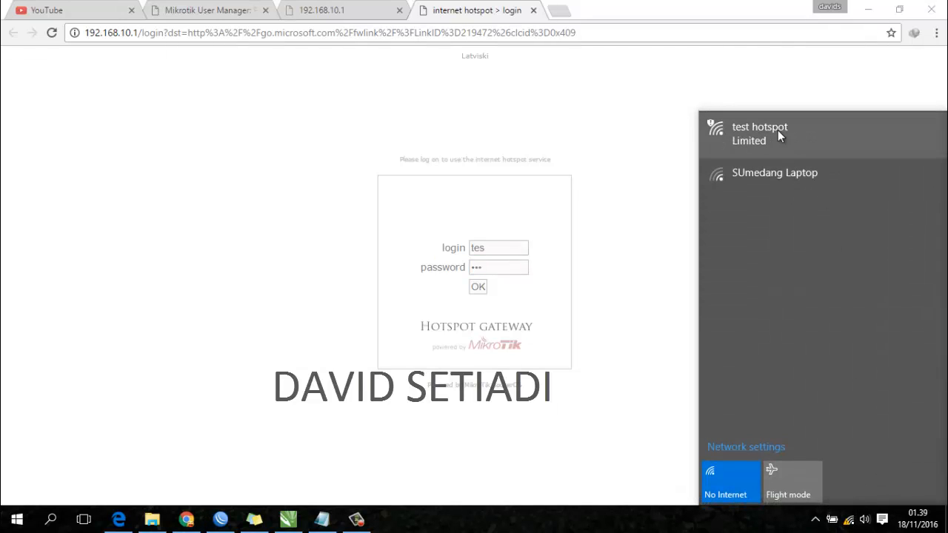
pyautogui.click(478, 287)
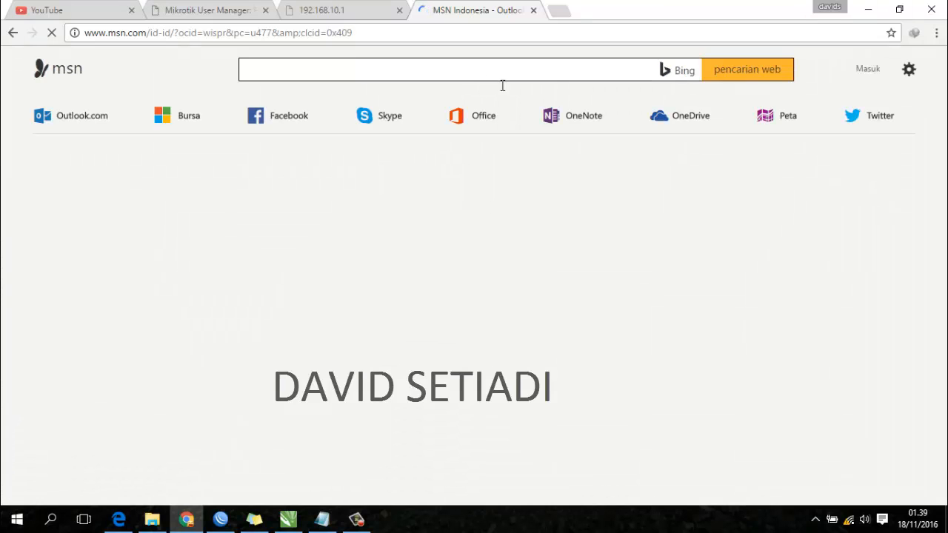
# - Reload the YouTube homepage in its tab
pyautogui.click(107, 10)
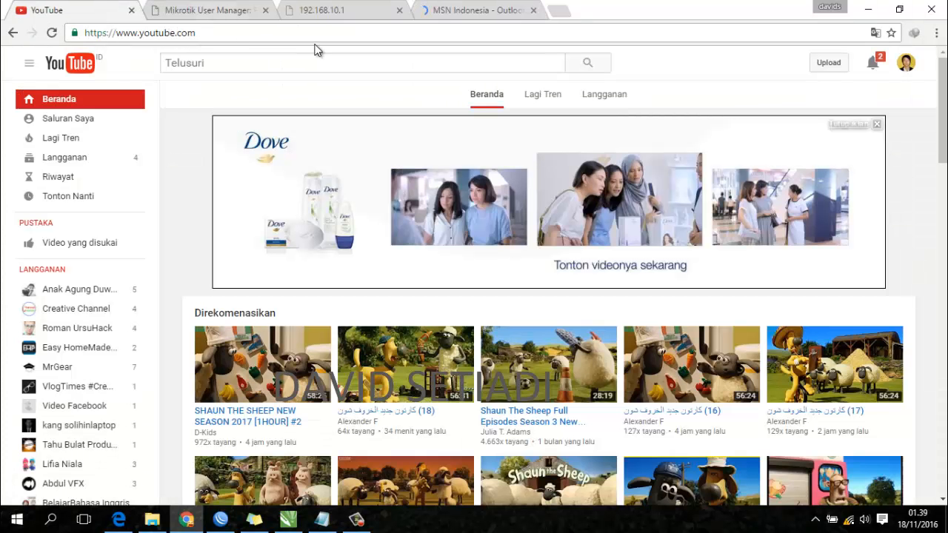
pyautogui.click(305, 31)
pyautogui.press('Return')
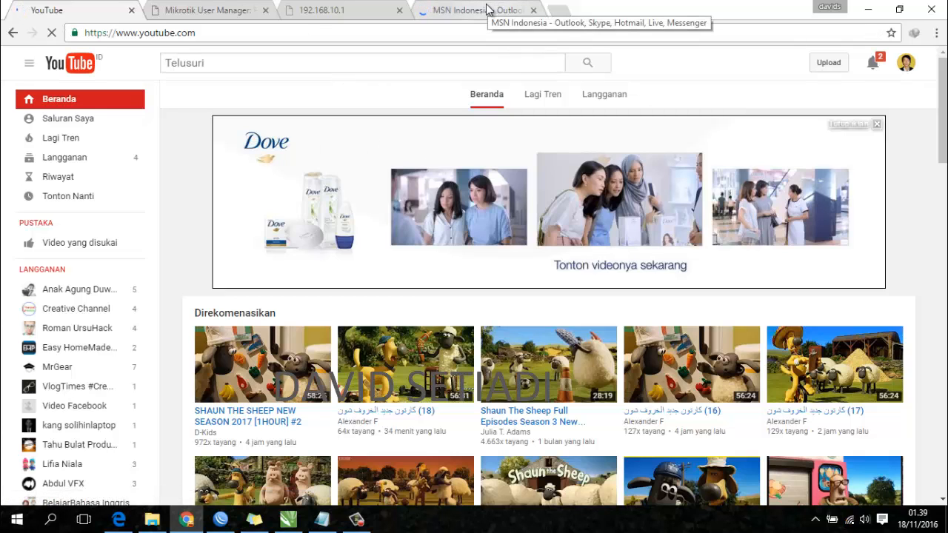
pyautogui.click(490, 10)
pyautogui.click(74, 9)
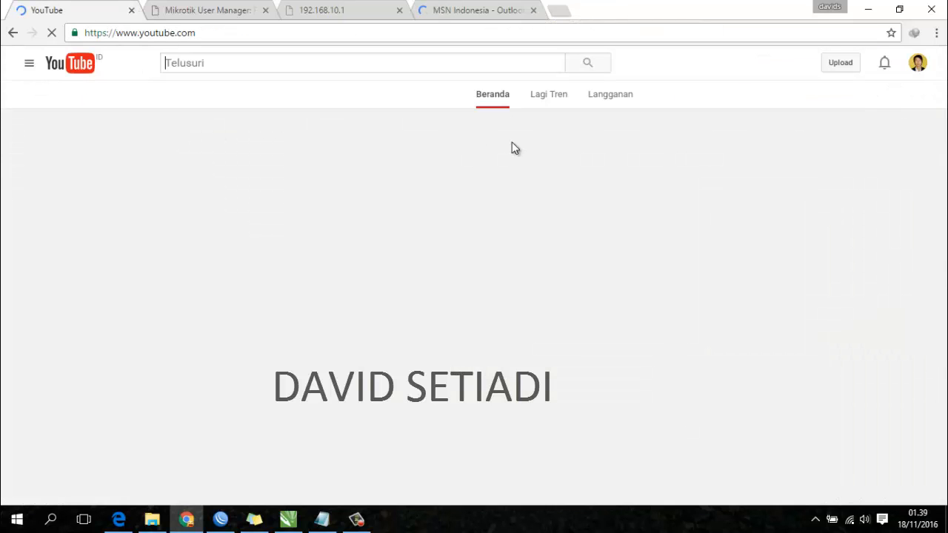
pyautogui.click(559, 10)
pyautogui.write('speed')
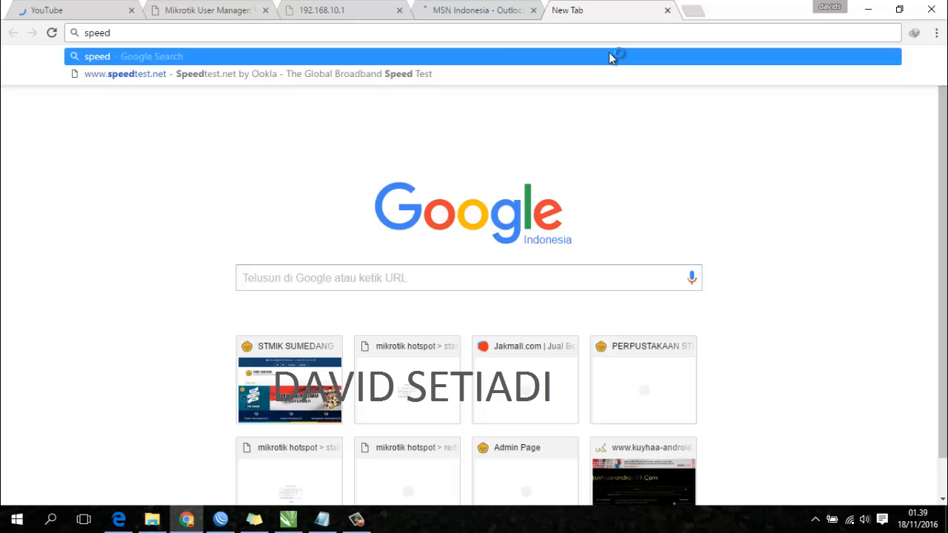
pyautogui.press('Down')
pyautogui.press('Return')
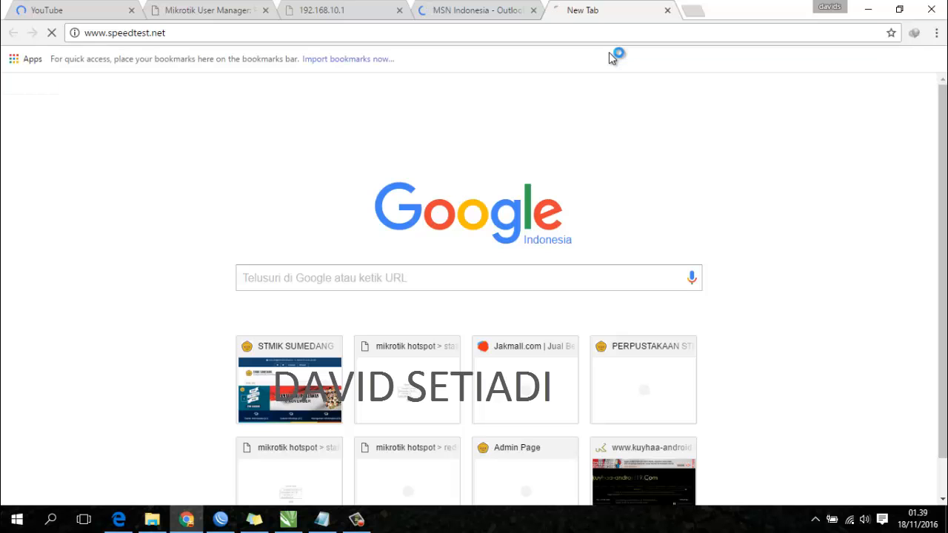
pyautogui.click(57, 12)
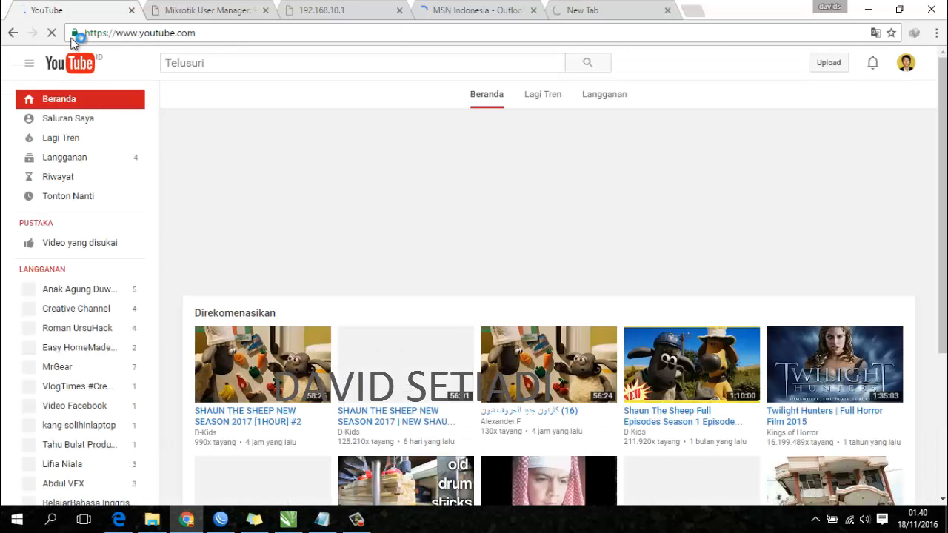
pyautogui.click(518, 14)
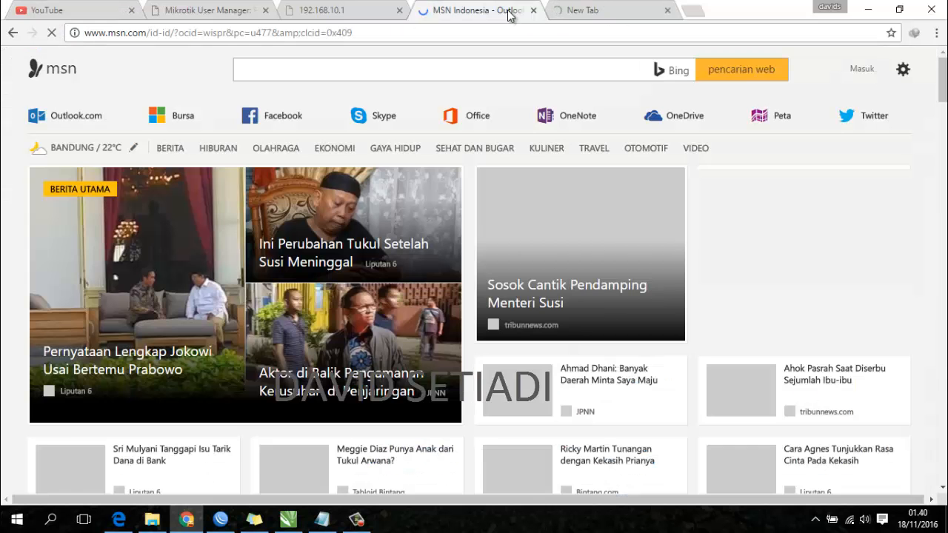
pyautogui.click(533, 9)
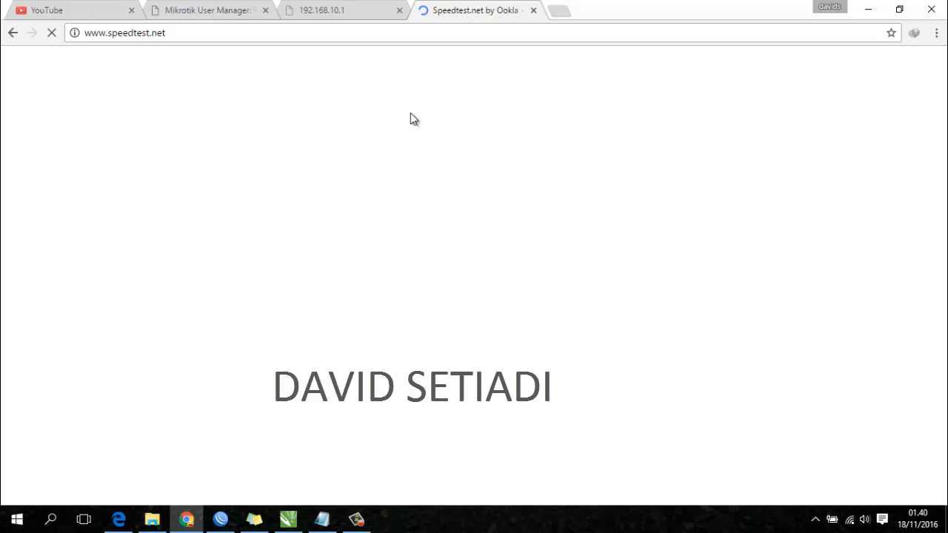
# - Check the open tabs and scroll through the loading Speedtest.net page
pyautogui.click(355, 9)
pyautogui.click(245, 8)
pyautogui.click(319, 9)
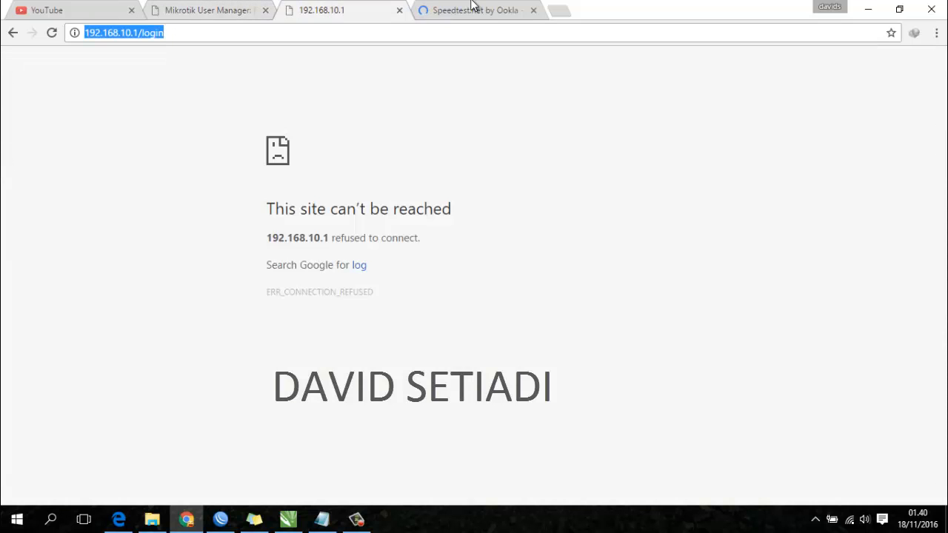
pyautogui.click(471, 9)
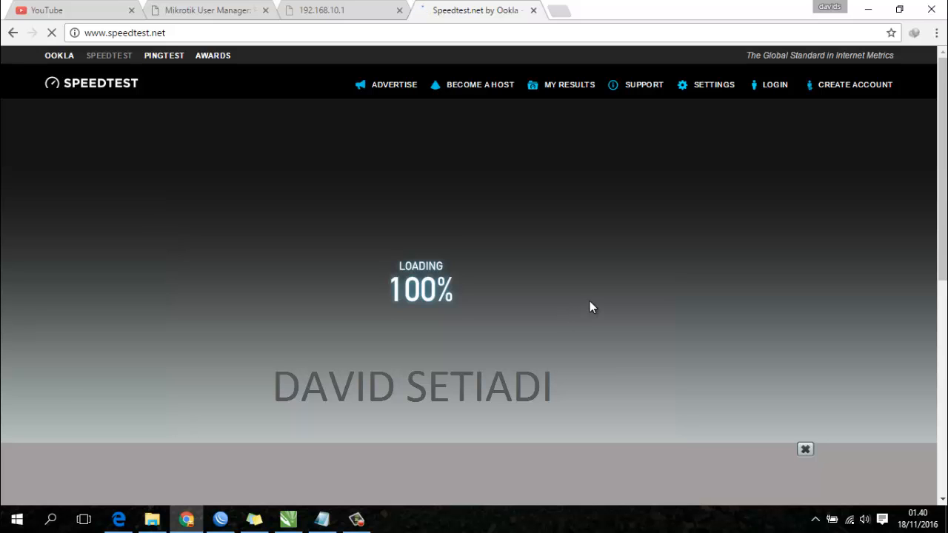
pyautogui.scroll(-3, 941, 153)
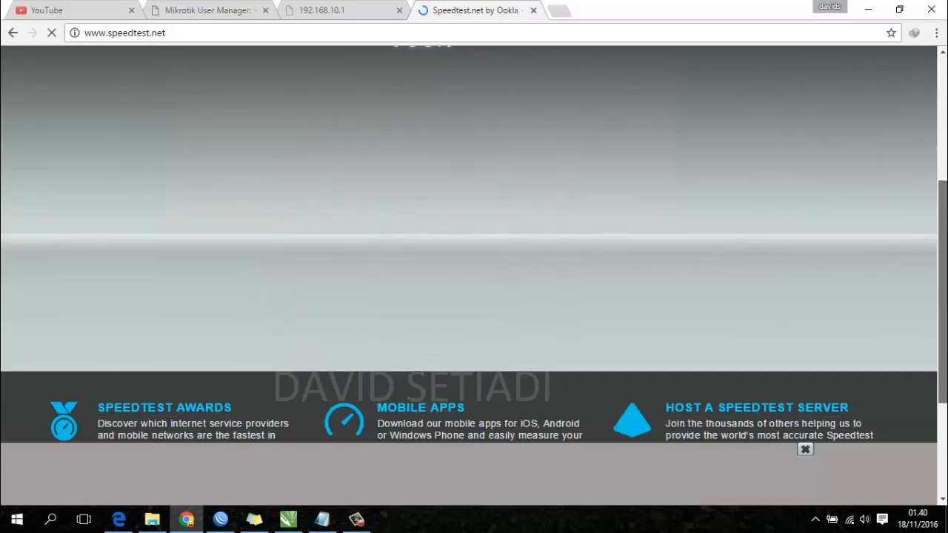
pyautogui.moveTo(942, 275); pyautogui.dragTo(942, 151)
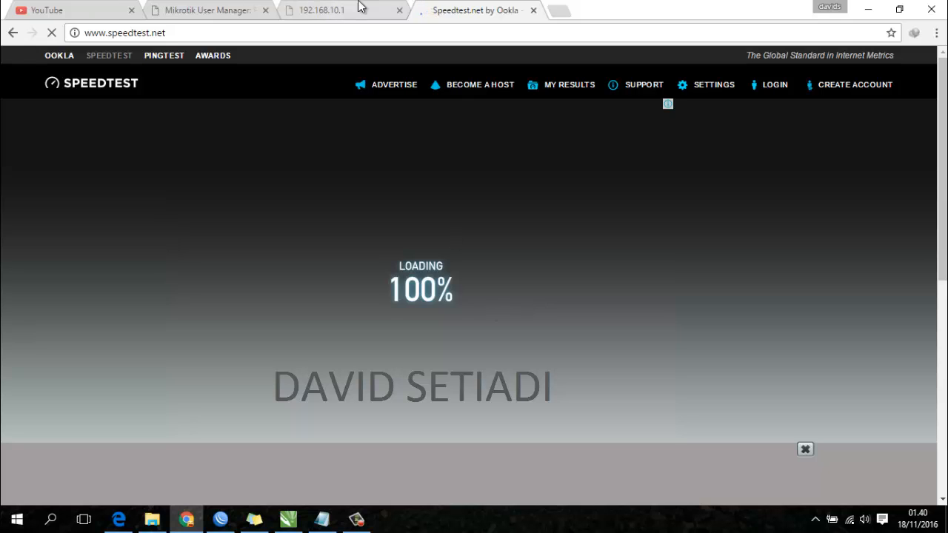
# - Close the unreachable 192.168.10.1 tab and return to Speedtest.net
pyautogui.click(360, 8)
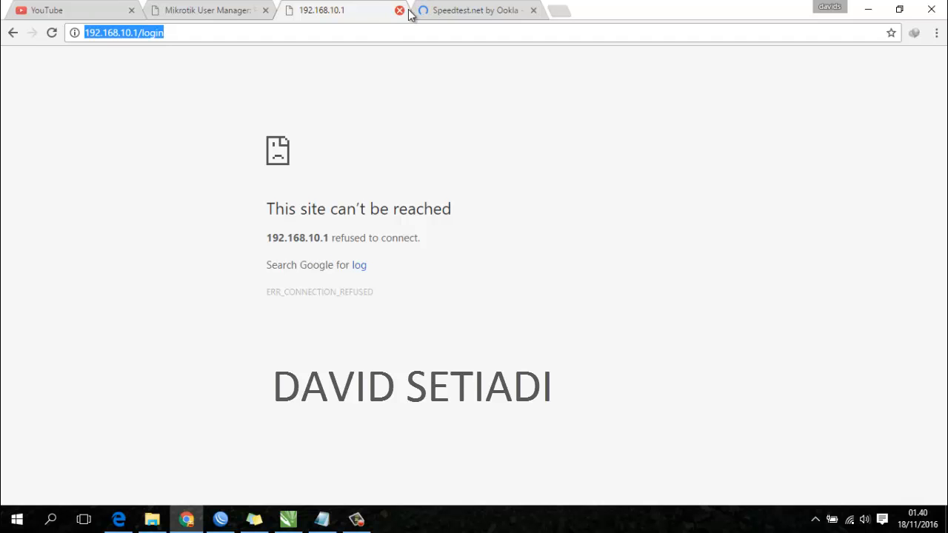
pyautogui.click(399, 11)
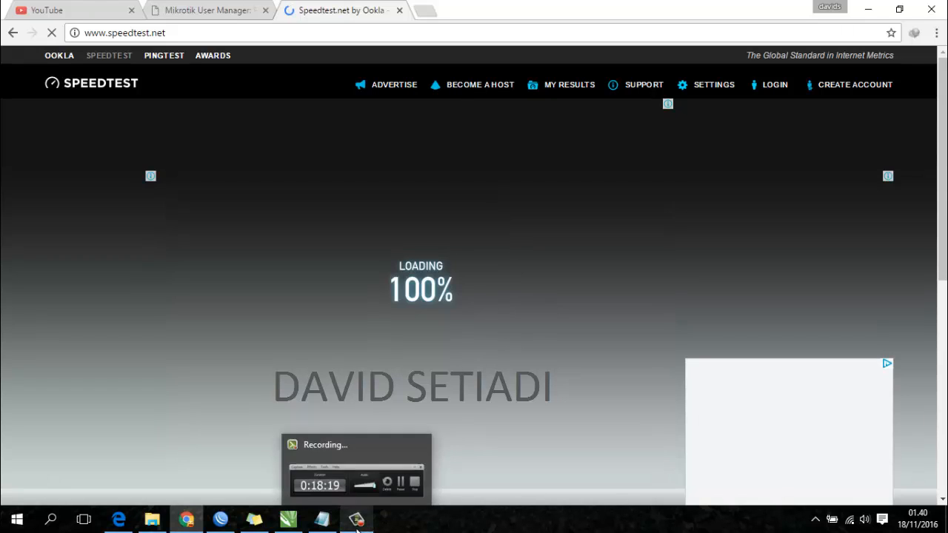
pyautogui.click(357, 527)
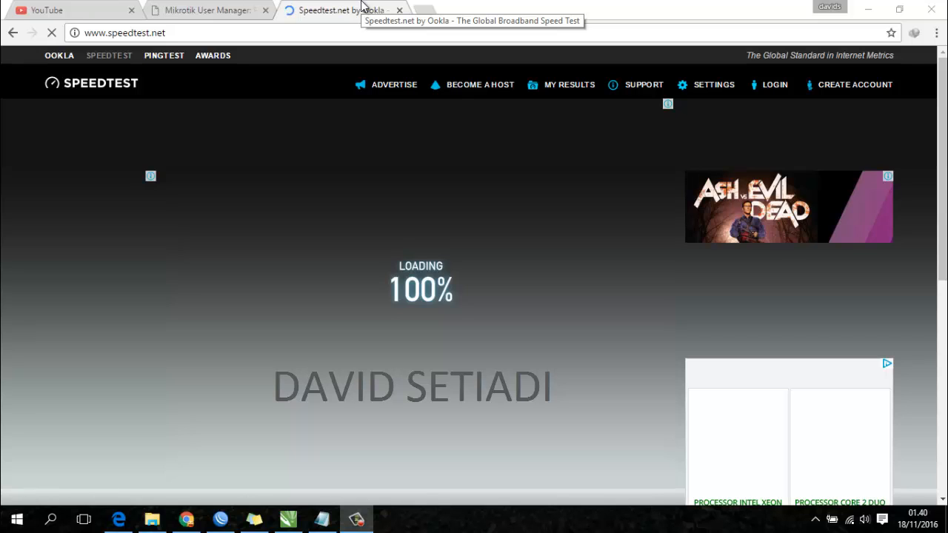
pyautogui.click(189, 10)
pyautogui.click(107, 11)
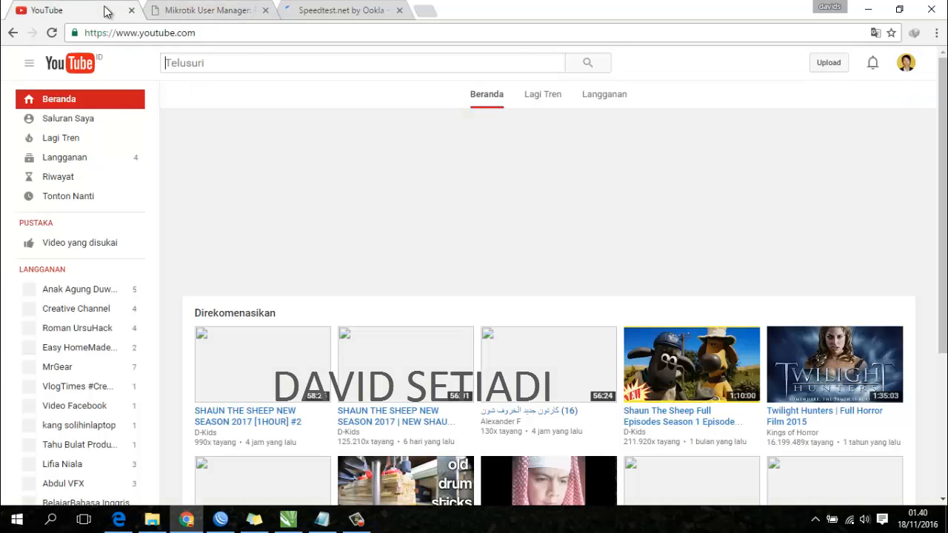
pyautogui.click(211, 10)
pyautogui.click(339, 9)
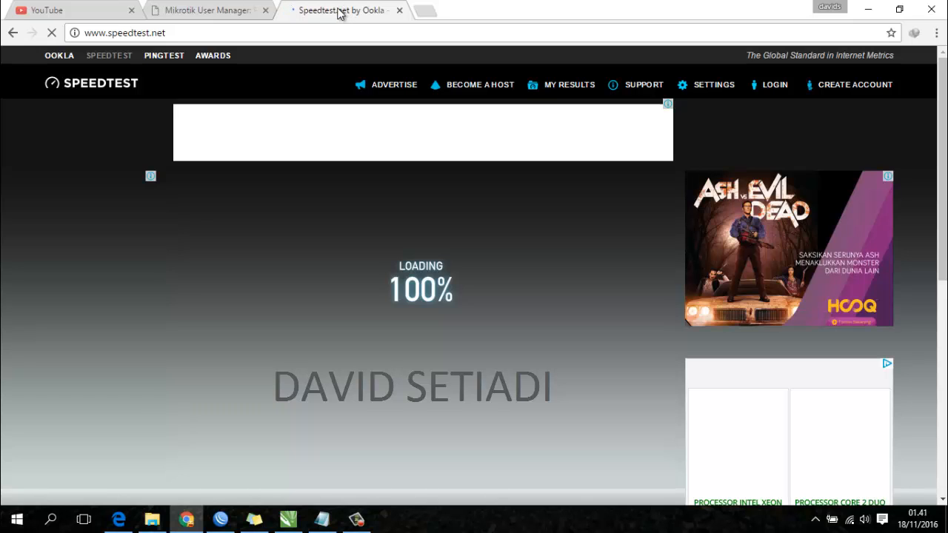
# - Dismiss the connection error and reconnect WinBox to the router at 192.168.10.1
pyautogui.click(221, 518)
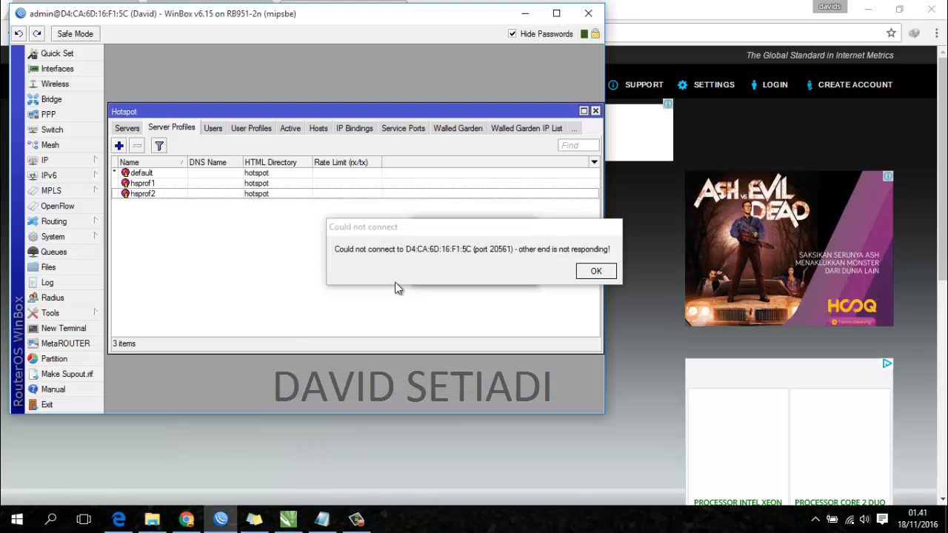
pyautogui.click(595, 271)
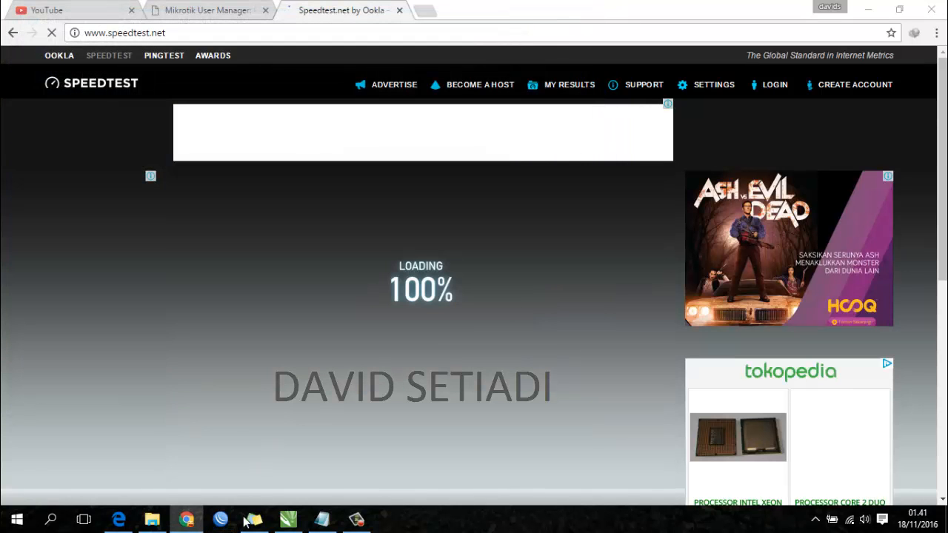
pyautogui.click(221, 518)
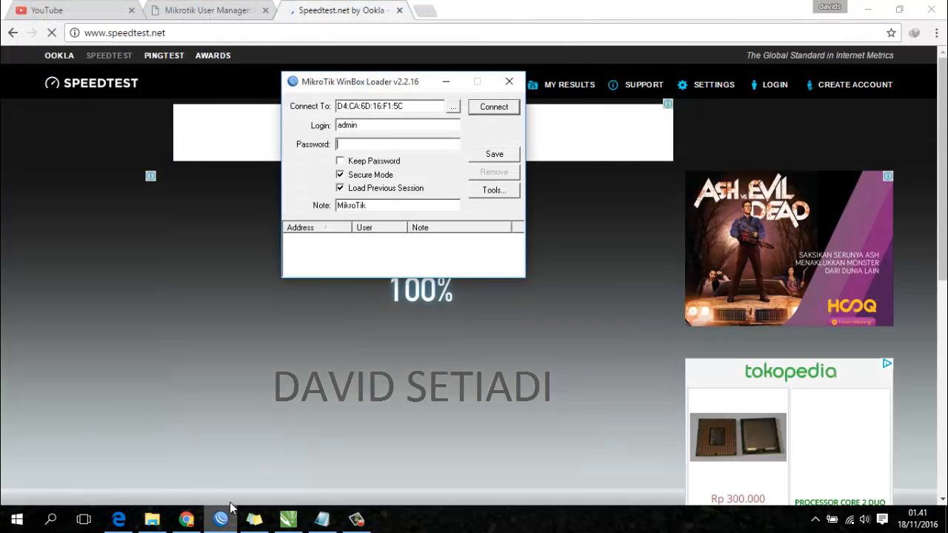
pyautogui.click(453, 108)
pyautogui.click(453, 136)
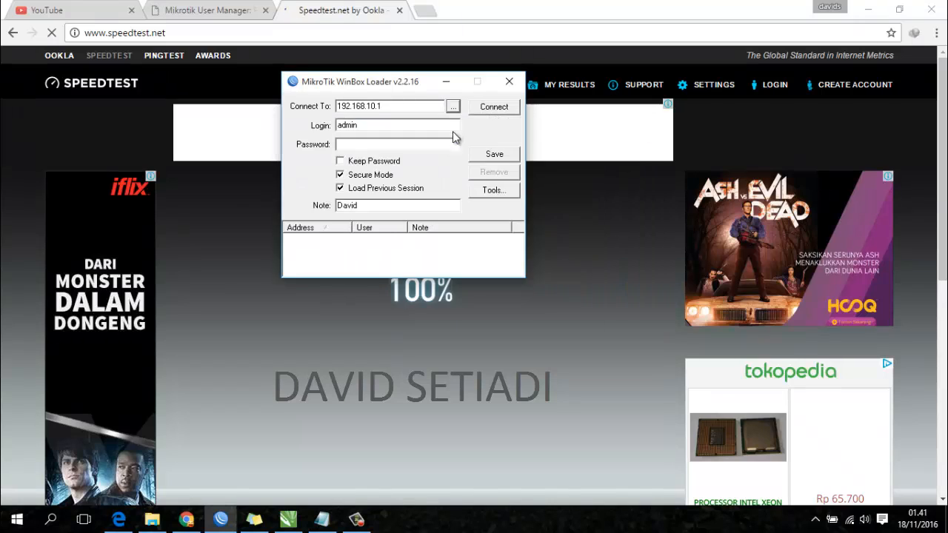
pyautogui.click(486, 109)
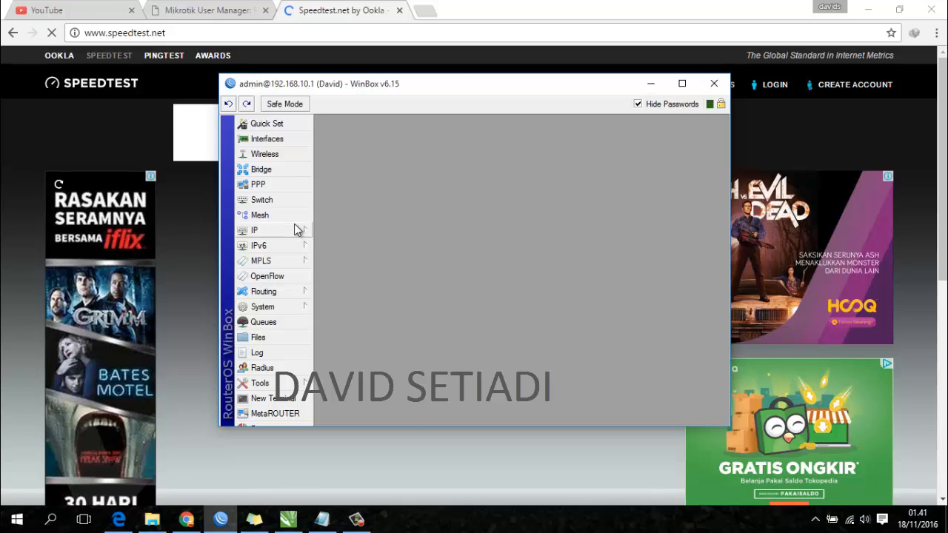
# - Show the simple queue list with full names, revealing the hotspot queue limited to 102400
pyautogui.click(279, 325)
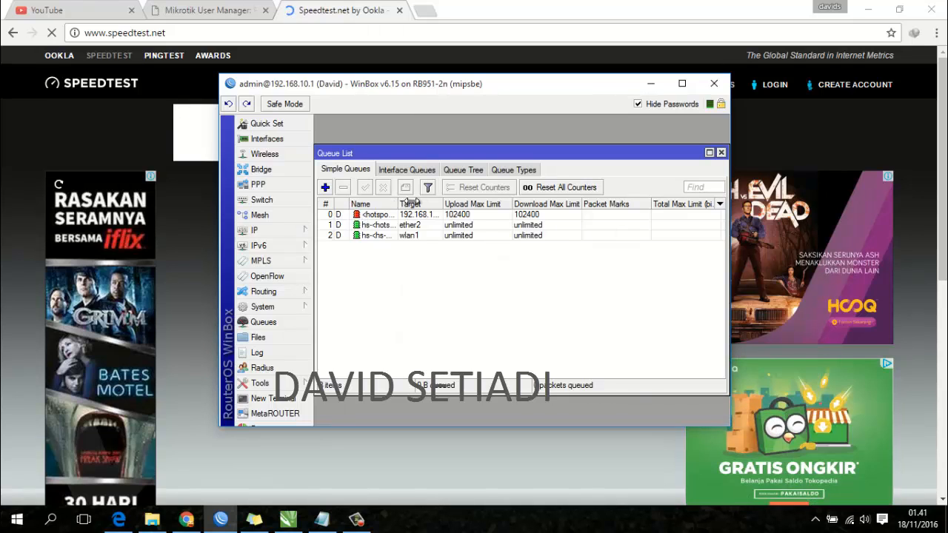
pyautogui.moveTo(398, 203); pyautogui.dragTo(488, 203)
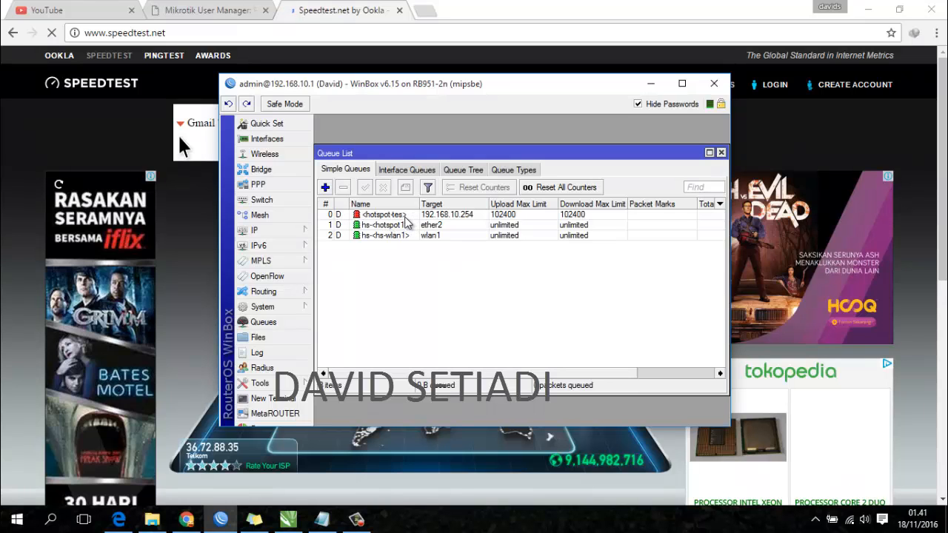
pyautogui.click(362, 6)
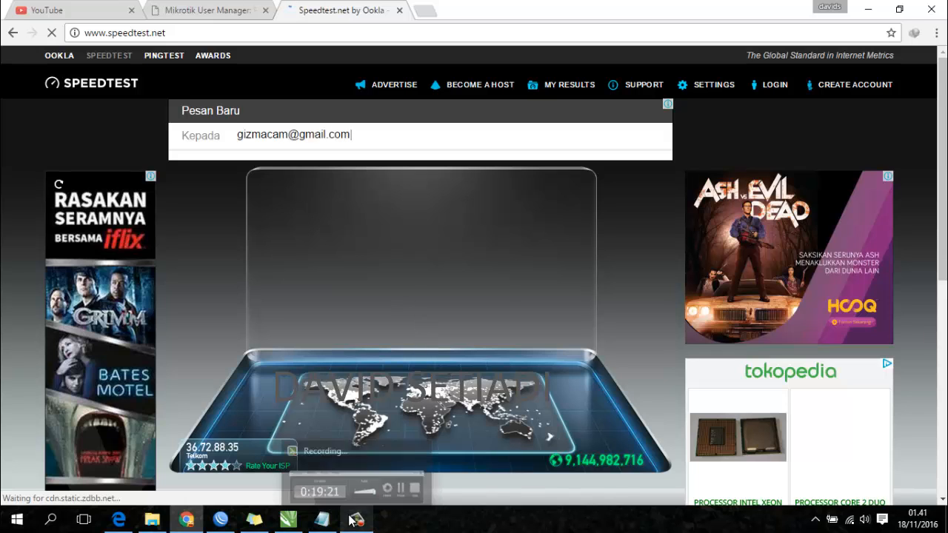
# - Run a Speedtest.net test, getting 11 ms ping and a throttled download of about 0.09 Mbps
pyautogui.click(435, 212)
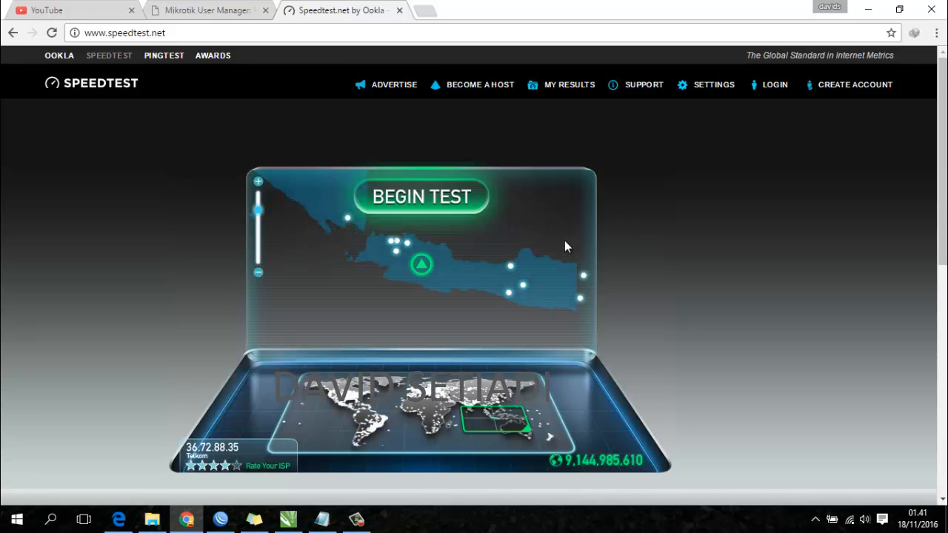
pyautogui.click(448, 209)
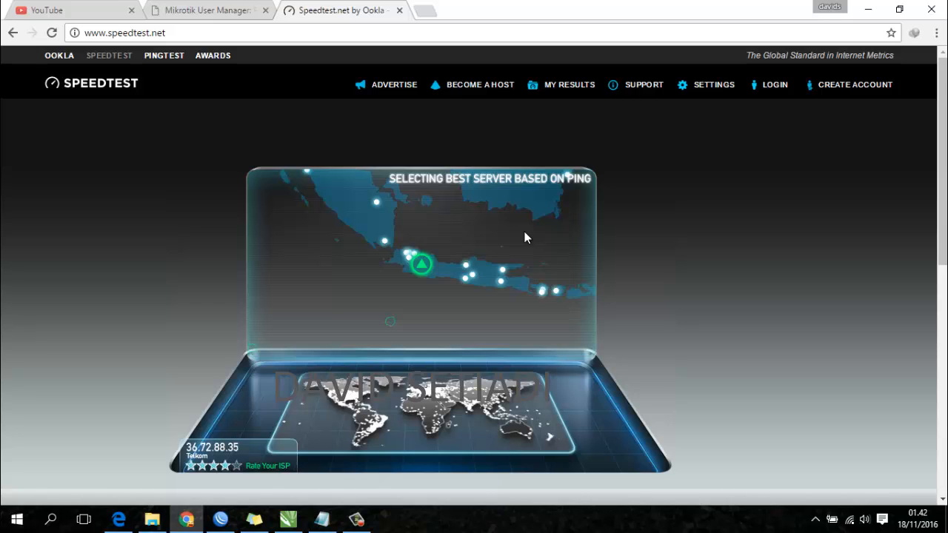
pyautogui.click(324, 520)
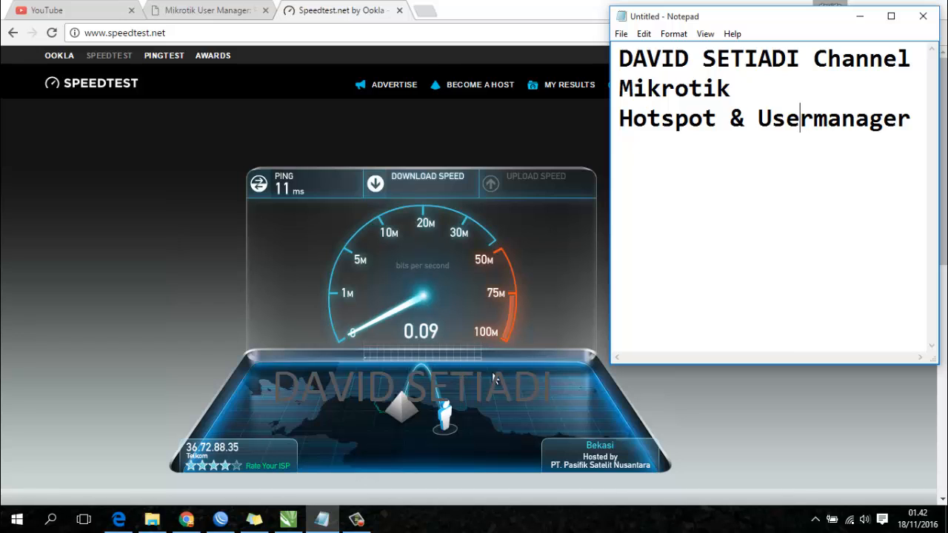
pyautogui.click(457, 270)
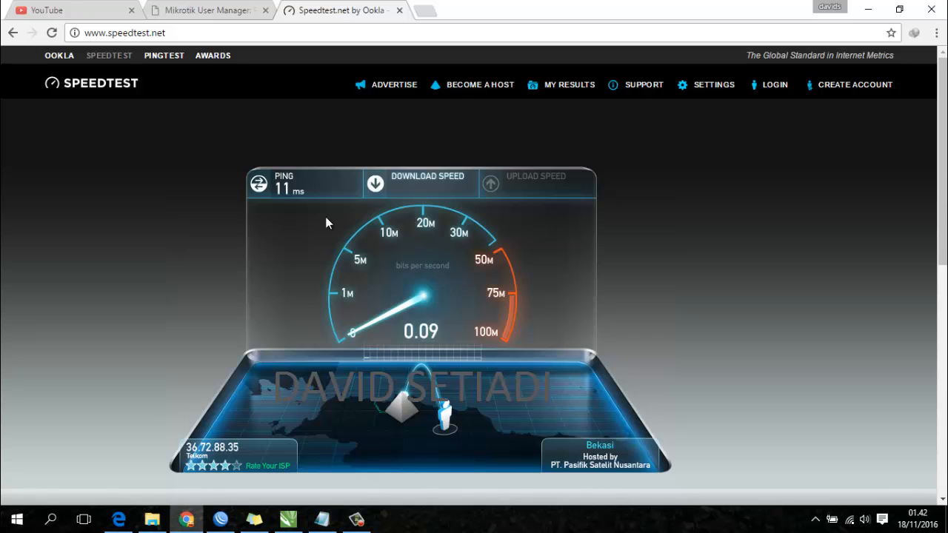
# - Close Speedtest.net, reload the YouTube page, and show the Notepad channel notes
pyautogui.click(400, 10)
pyautogui.click(74, 10)
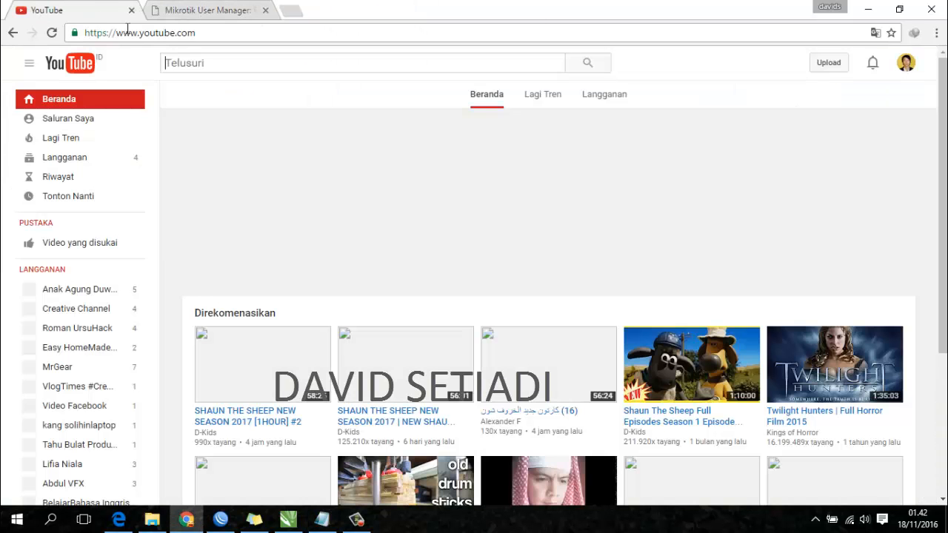
pyautogui.click(163, 34)
pyautogui.press('Return')
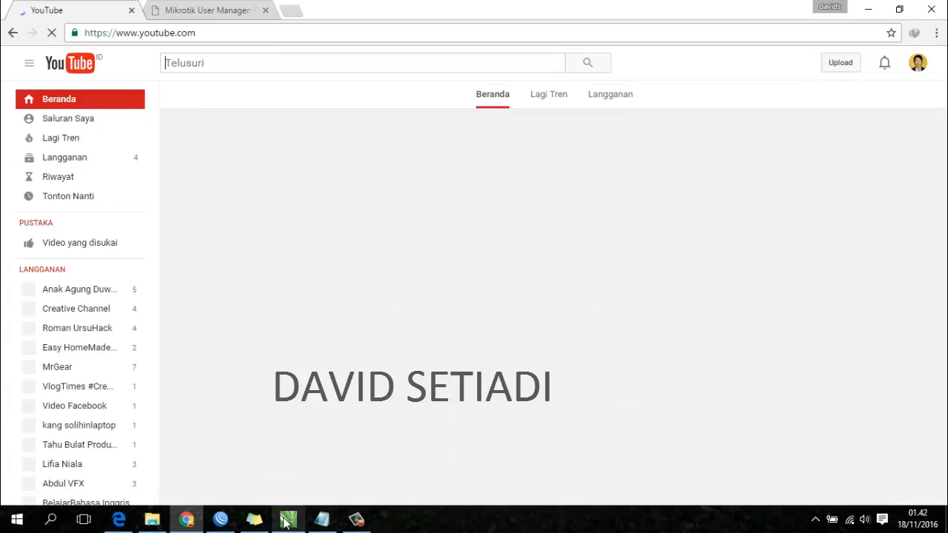
pyautogui.moveTo(320, 522)
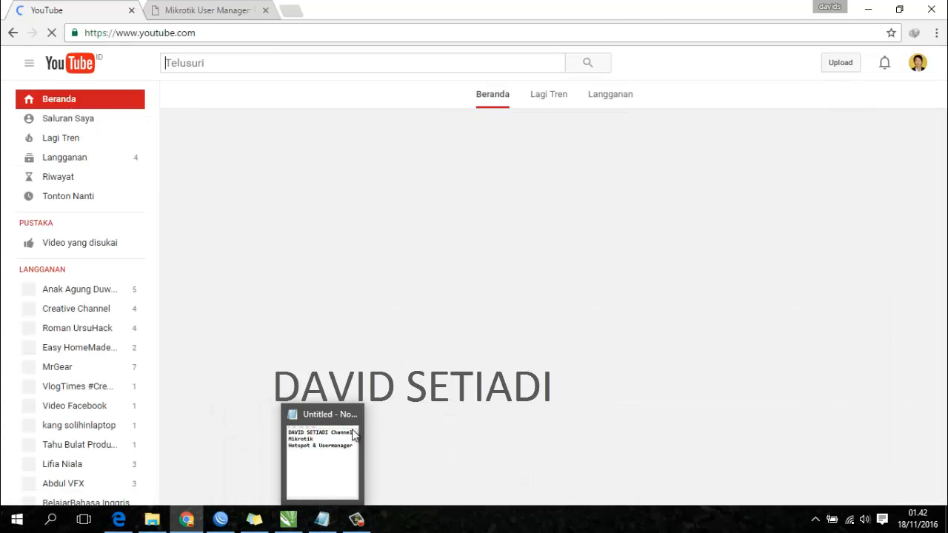
pyautogui.click(338, 459)
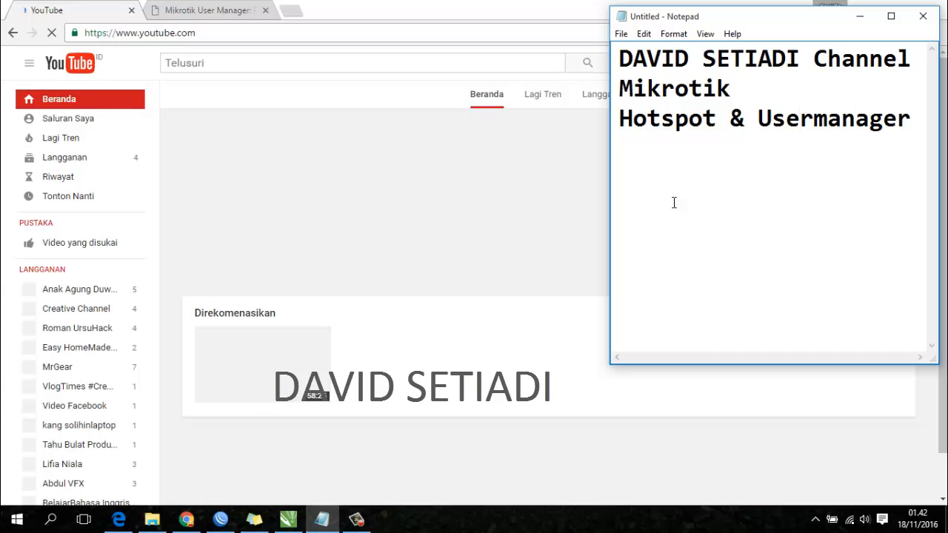